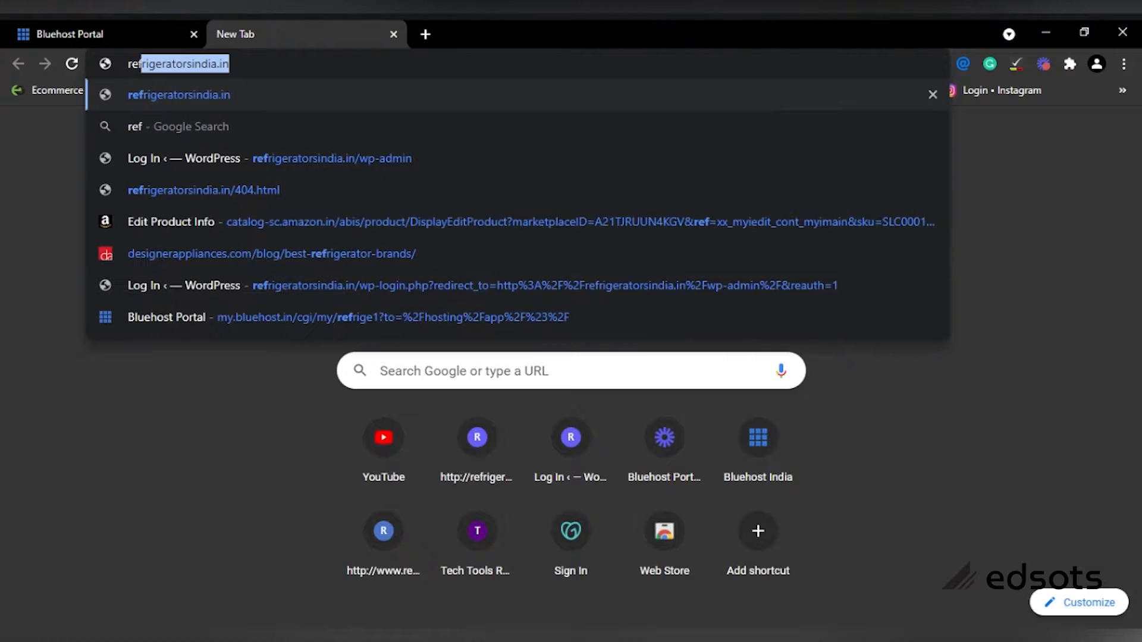
Step: Load refrigeratorsindia.in in a separate browser tab
key("Return")
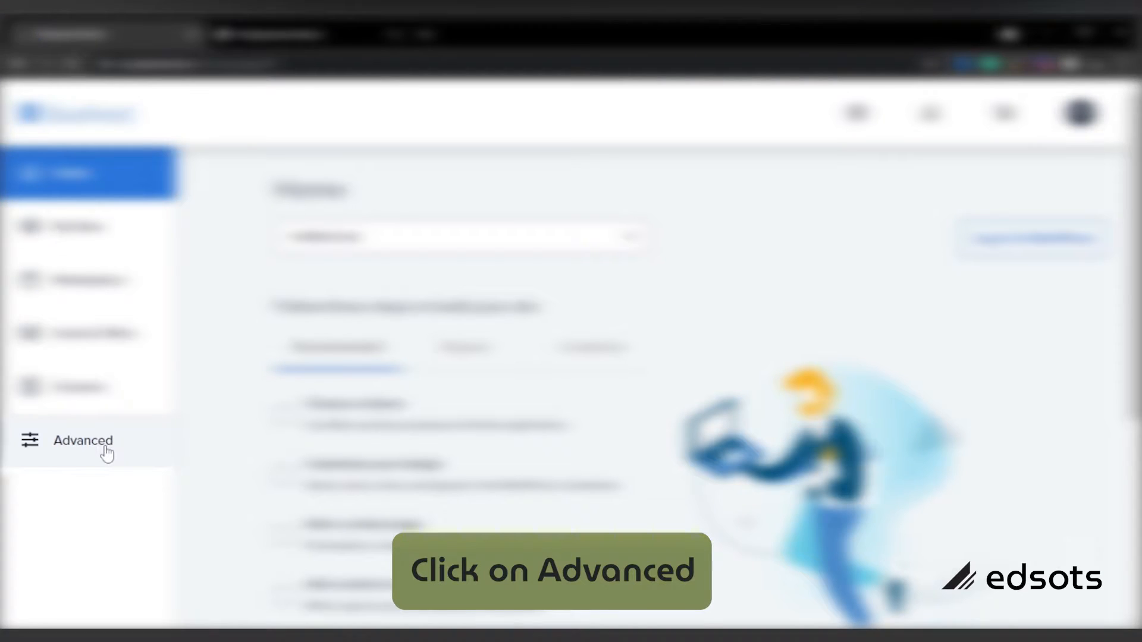
Step: Open cPanel through Advanced and launch SSL/TLS Status from the Security section
left_click(106, 453)
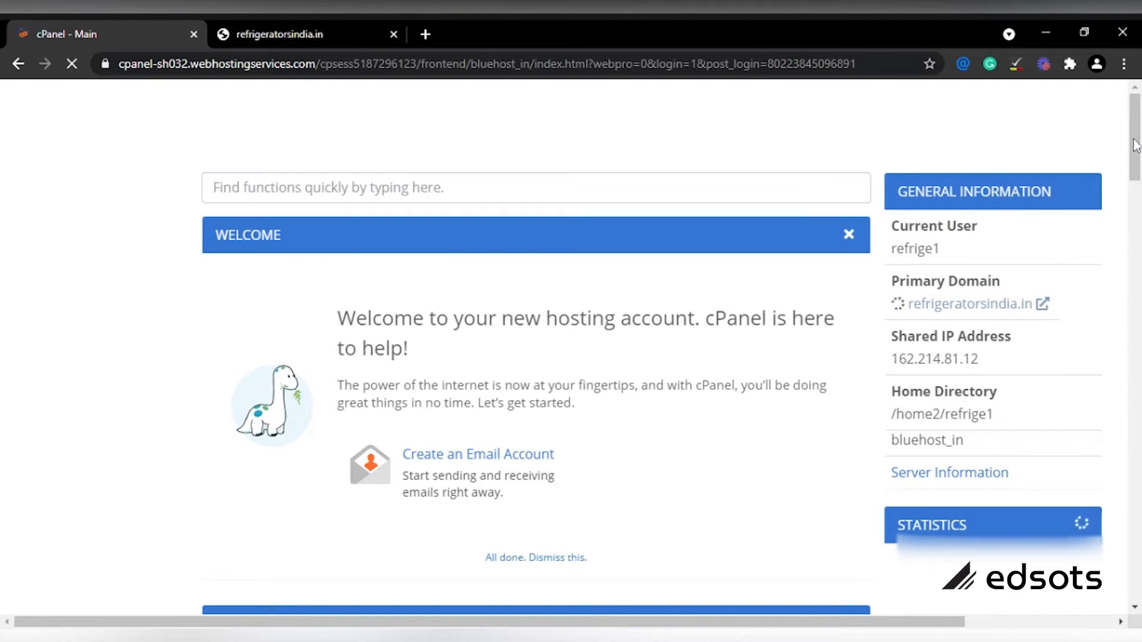
left_click_drag(1137, 158, 1136, 430)
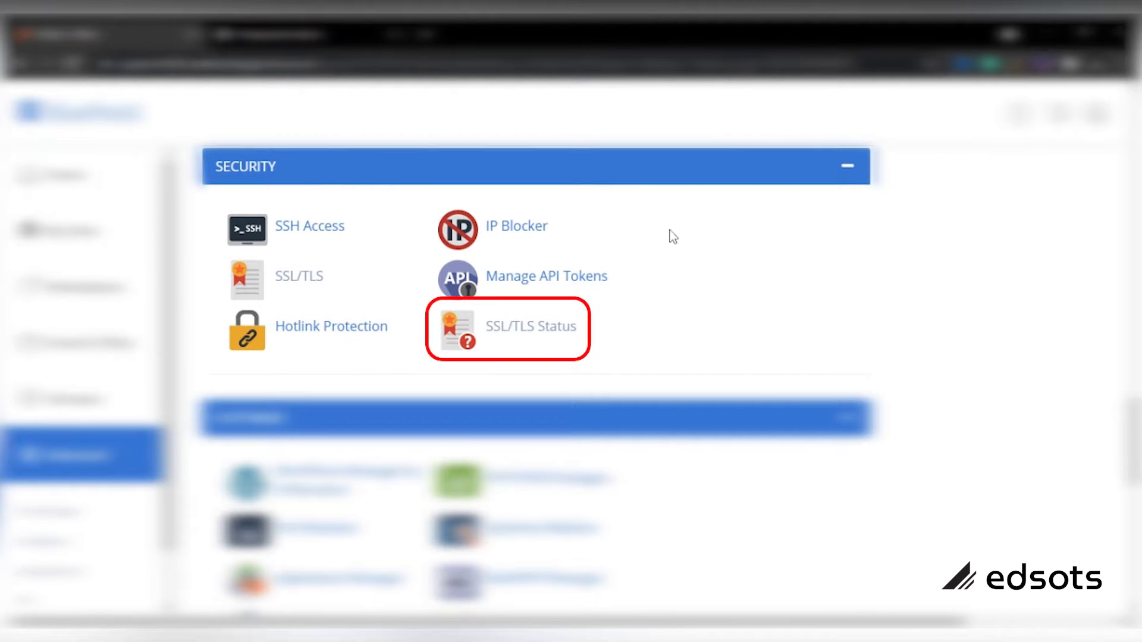
left_click(539, 339)
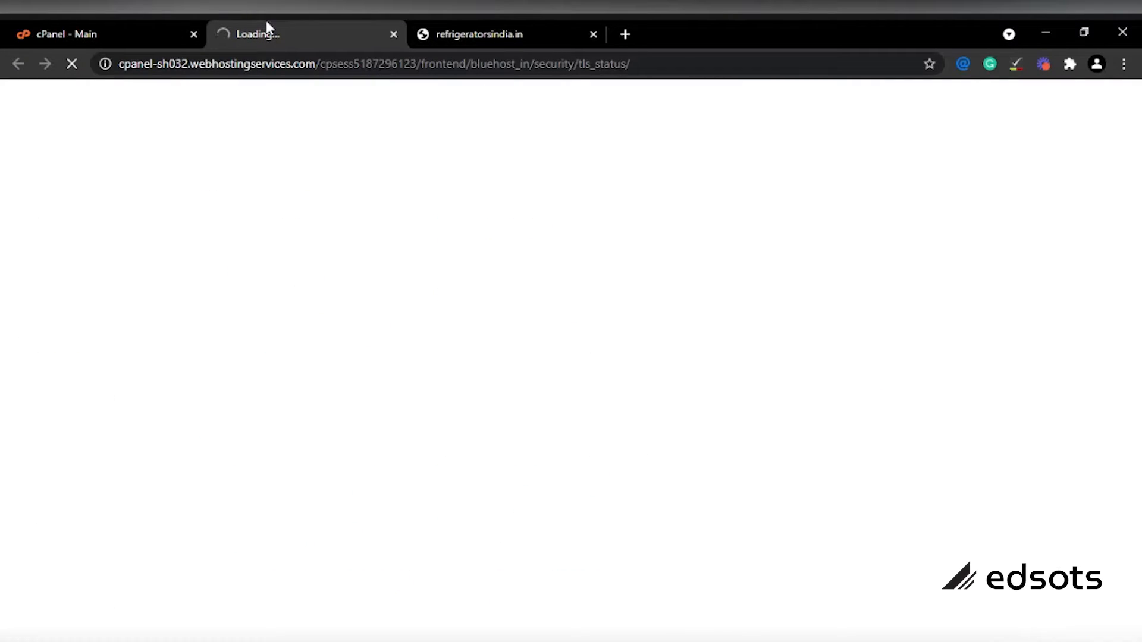
Step: Select all nine domains, include them in AutoSSL, and dismiss the success notice
left_click(113, 25)
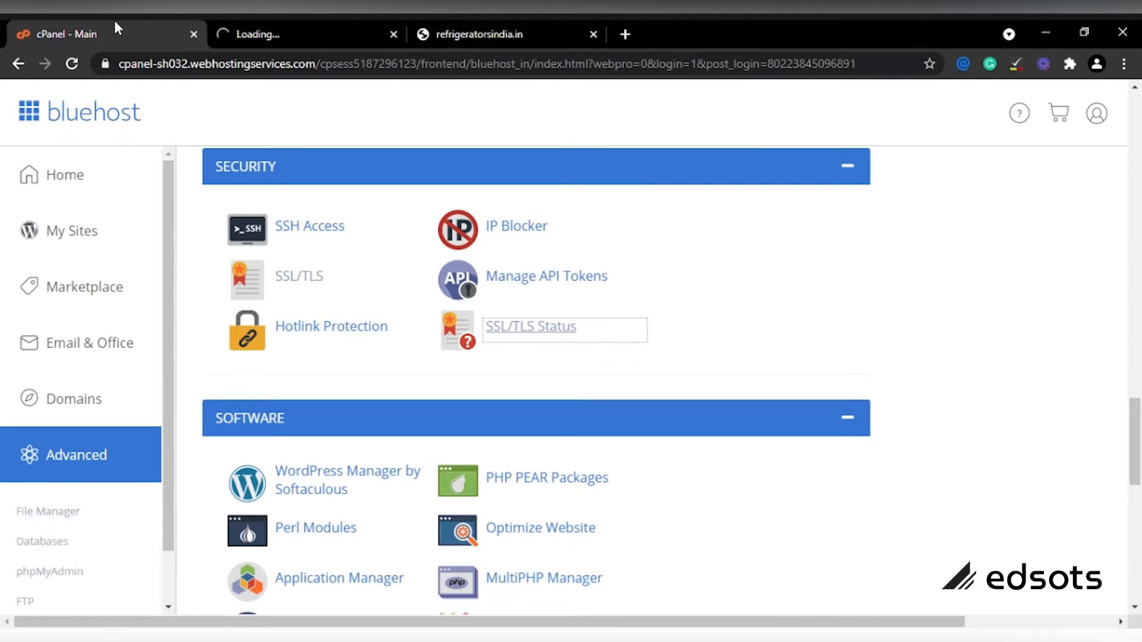
left_click(296, 27)
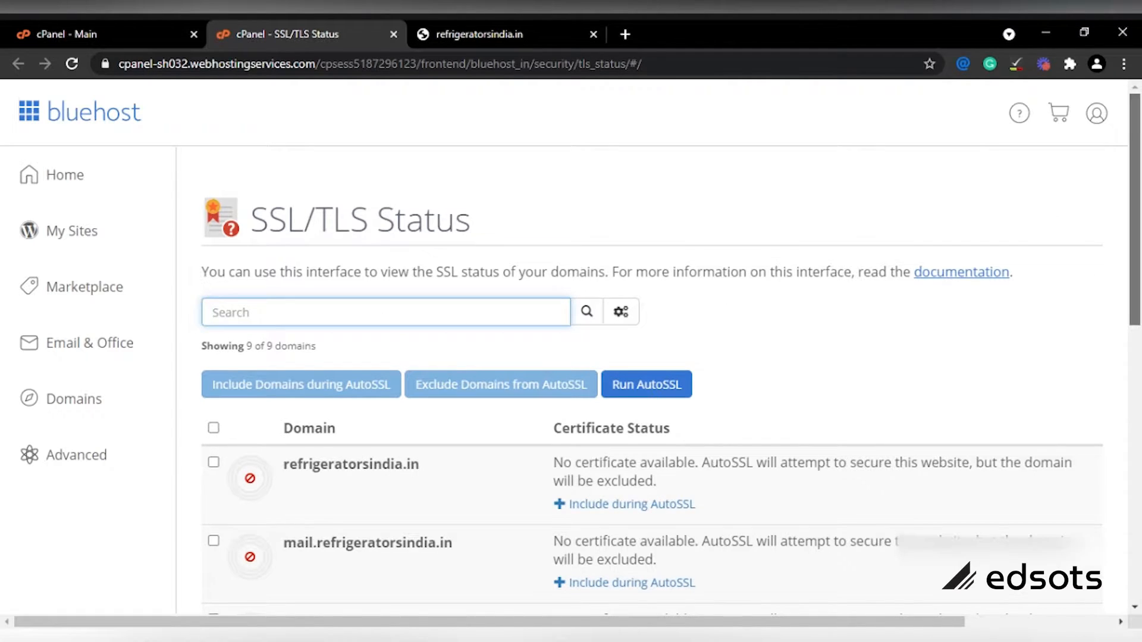
scroll(1136, 266, "down", 4)
scroll(1136, 266, "up", 1)
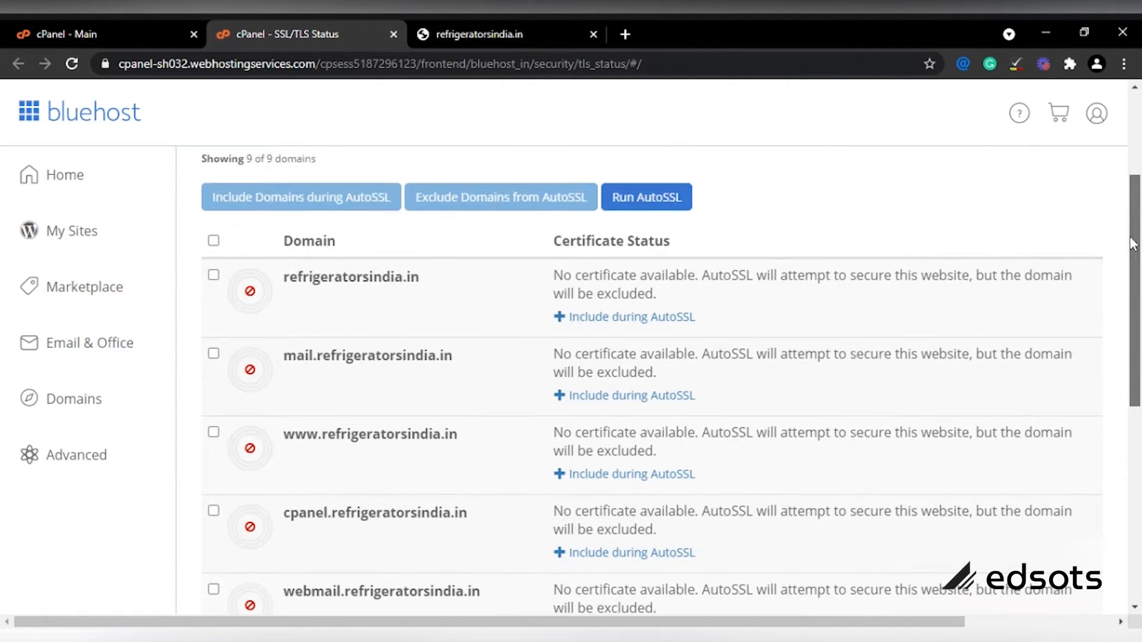
left_click(214, 241)
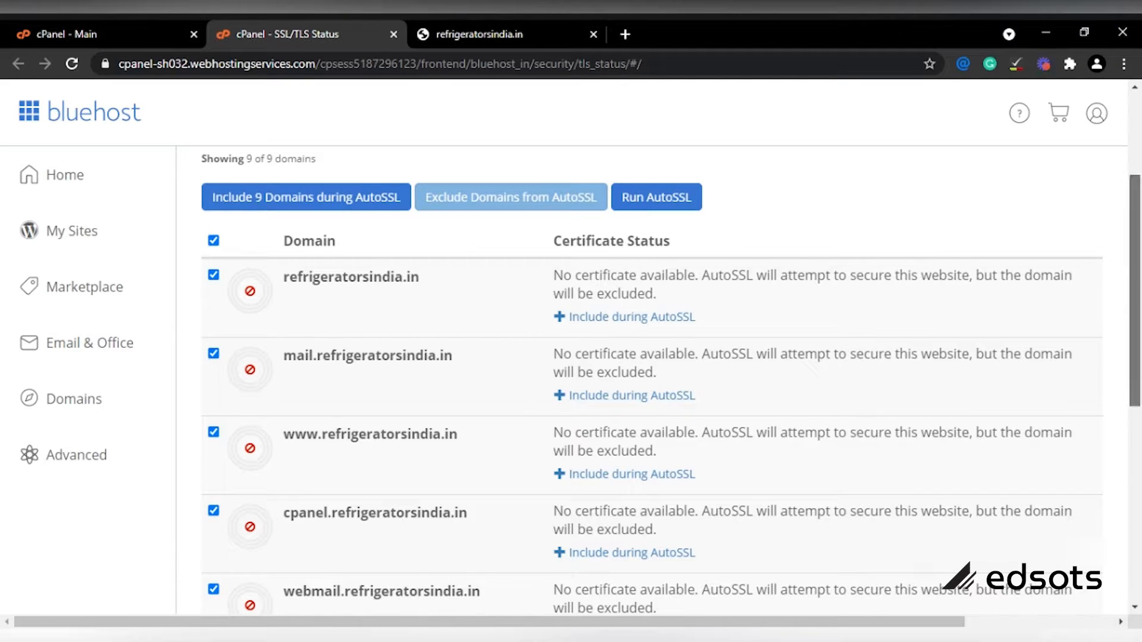
scroll(1136, 441, "down", 3)
left_click_drag(1136, 440, 1097, 267)
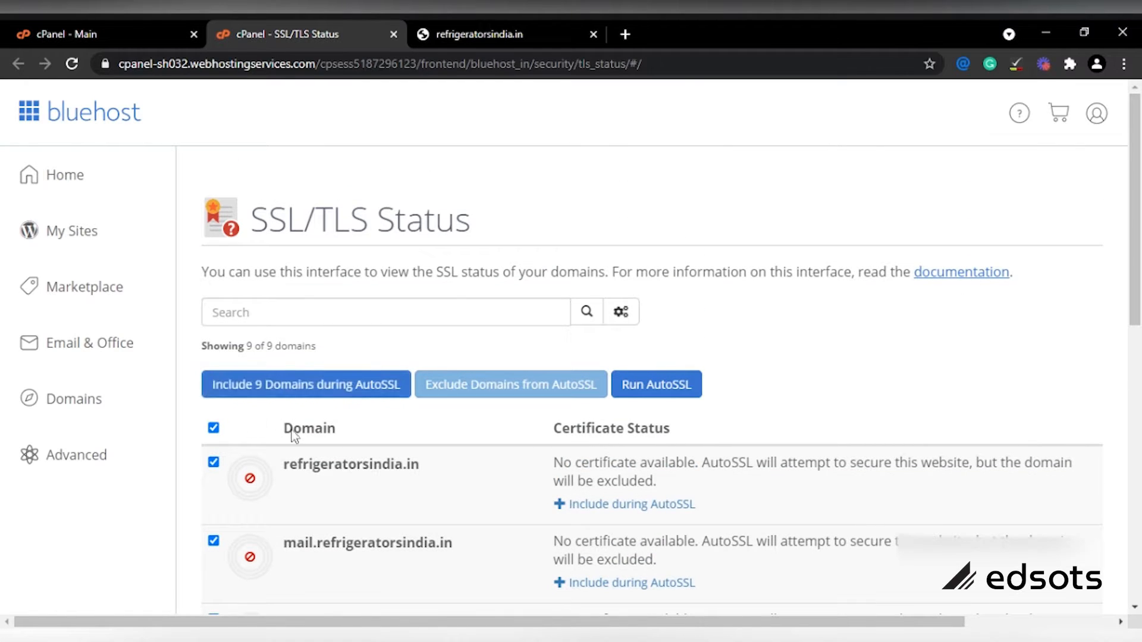
left_click(313, 393)
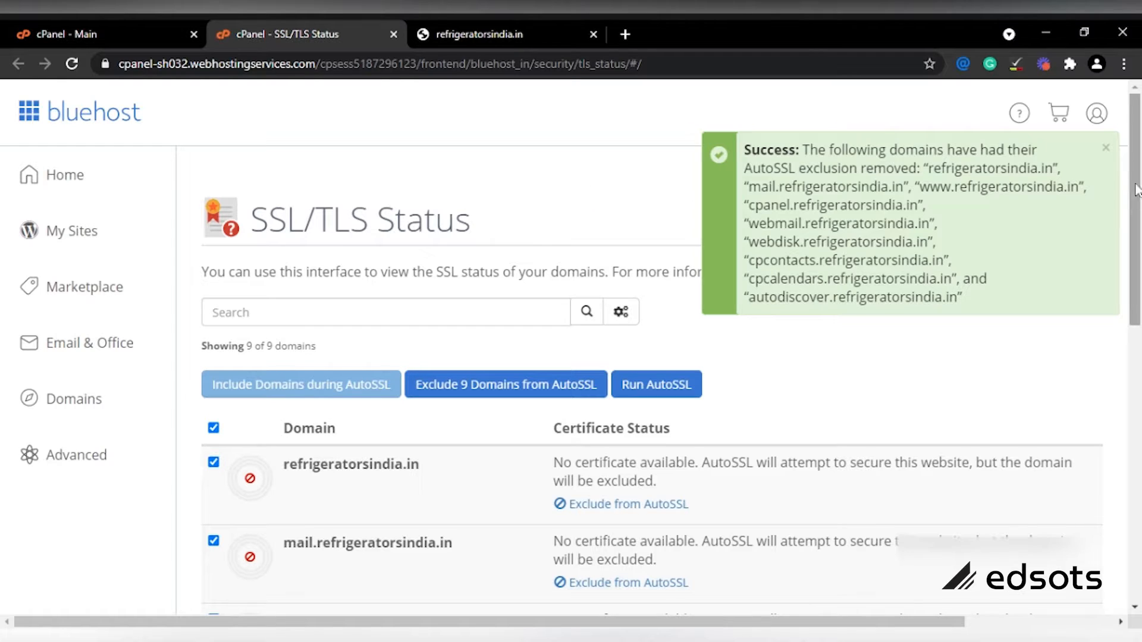
left_click(1106, 148)
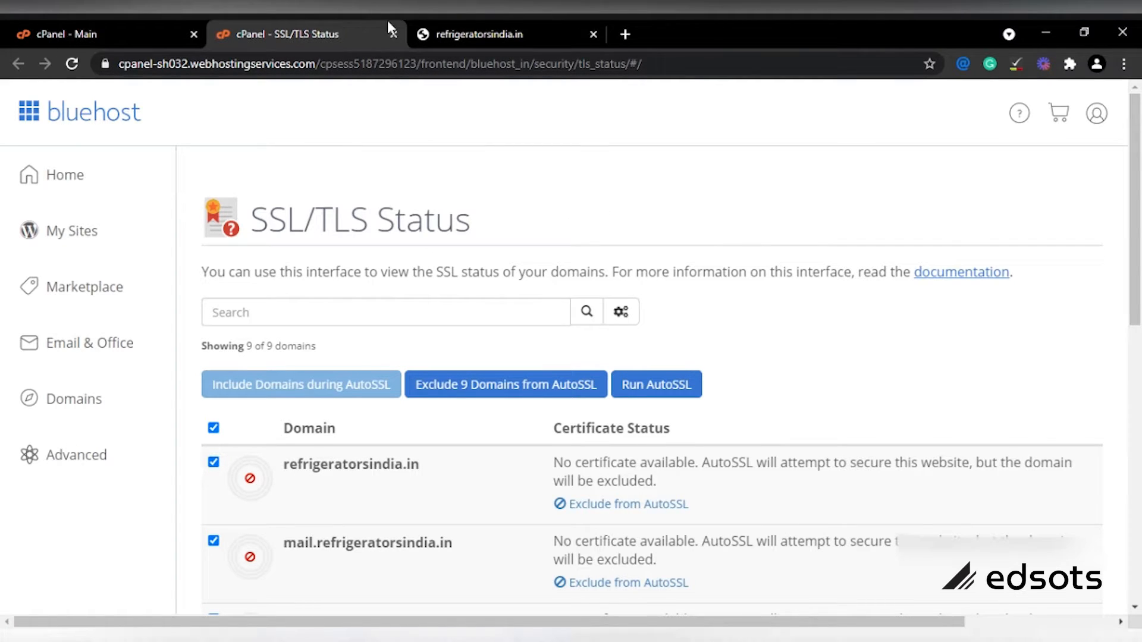
Step: Close the SSL/TLS Status tab after checking the other open tabs
left_click(453, 25)
left_click(294, 25)
left_click(84, 25)
left_click(307, 25)
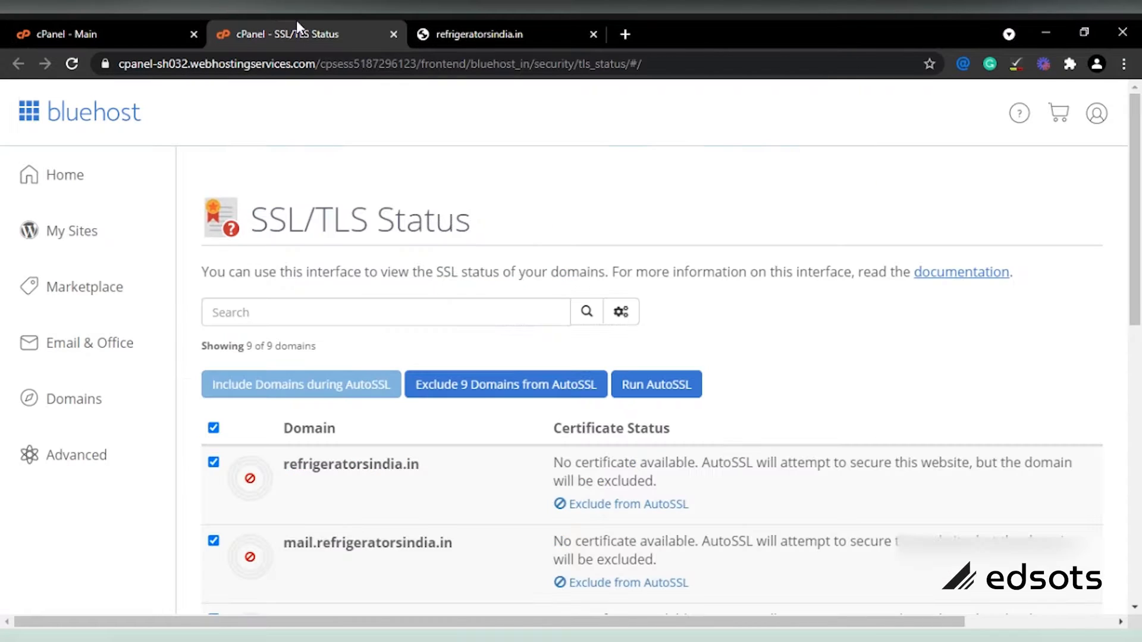
left_click(393, 34)
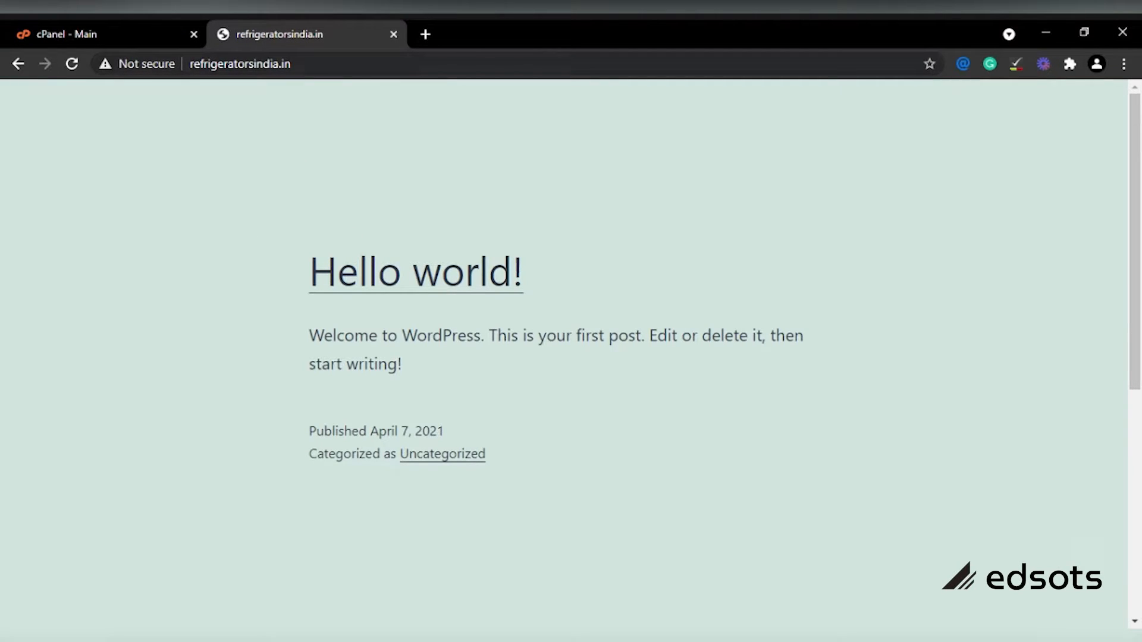
Step: Append /wp-admin to the site address to load the WordPress login page
left_click(293, 64)
left_click(292, 63)
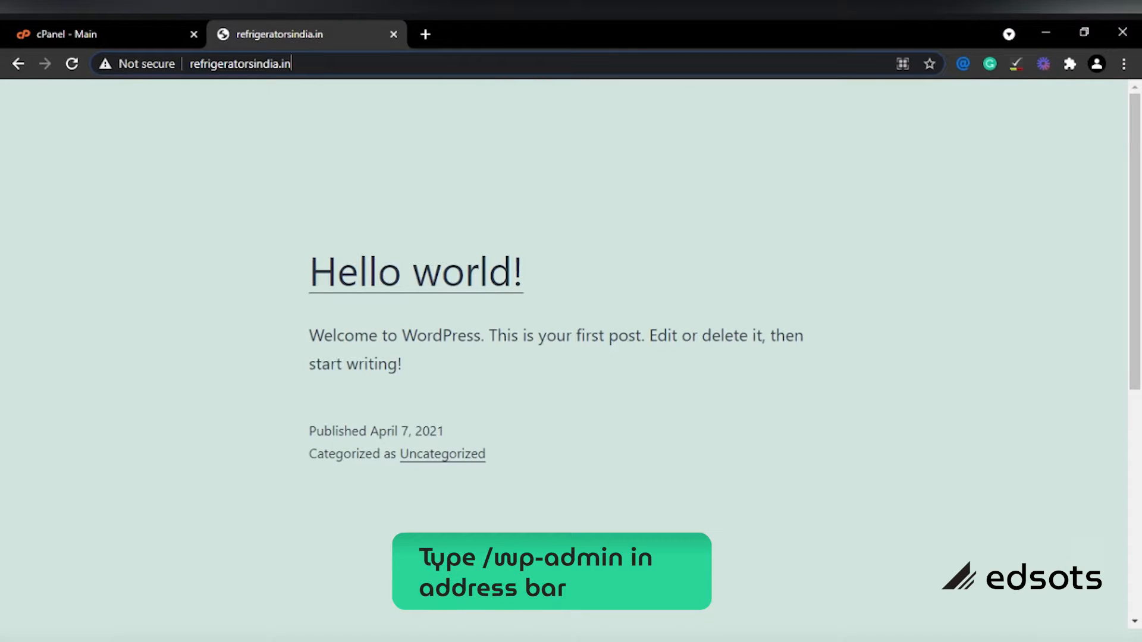
type("/")
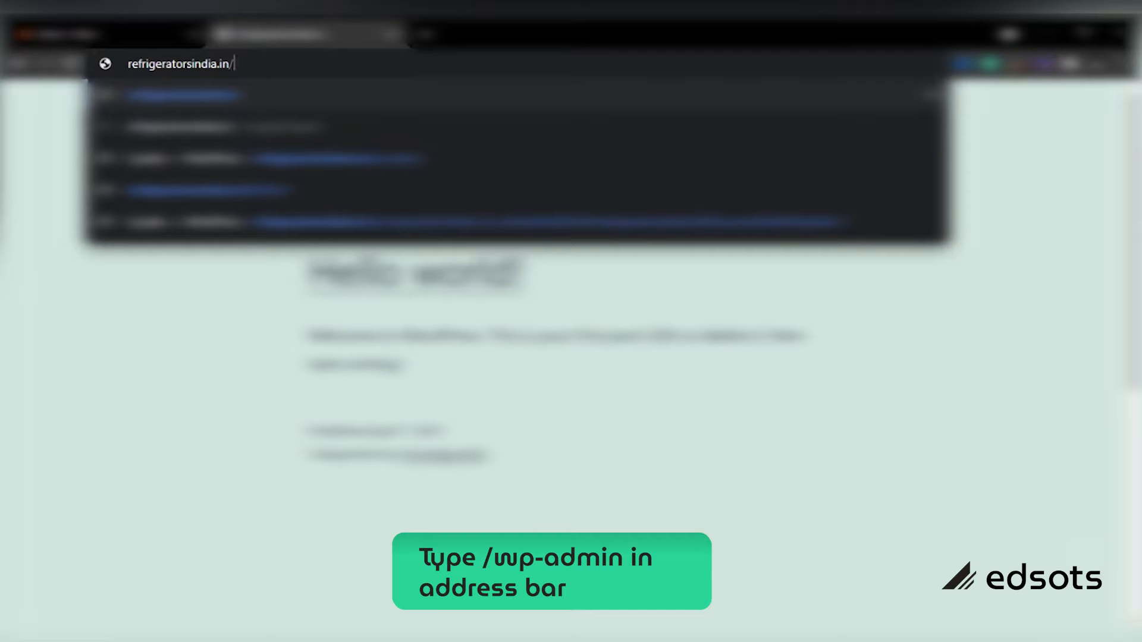
type("wp")
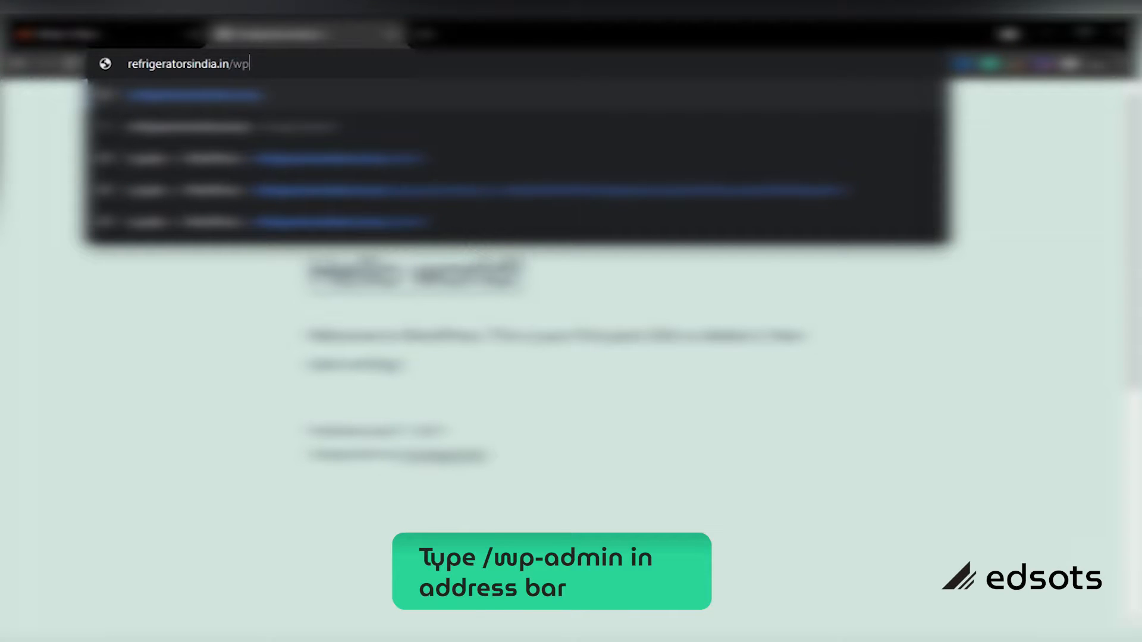
type("-admin")
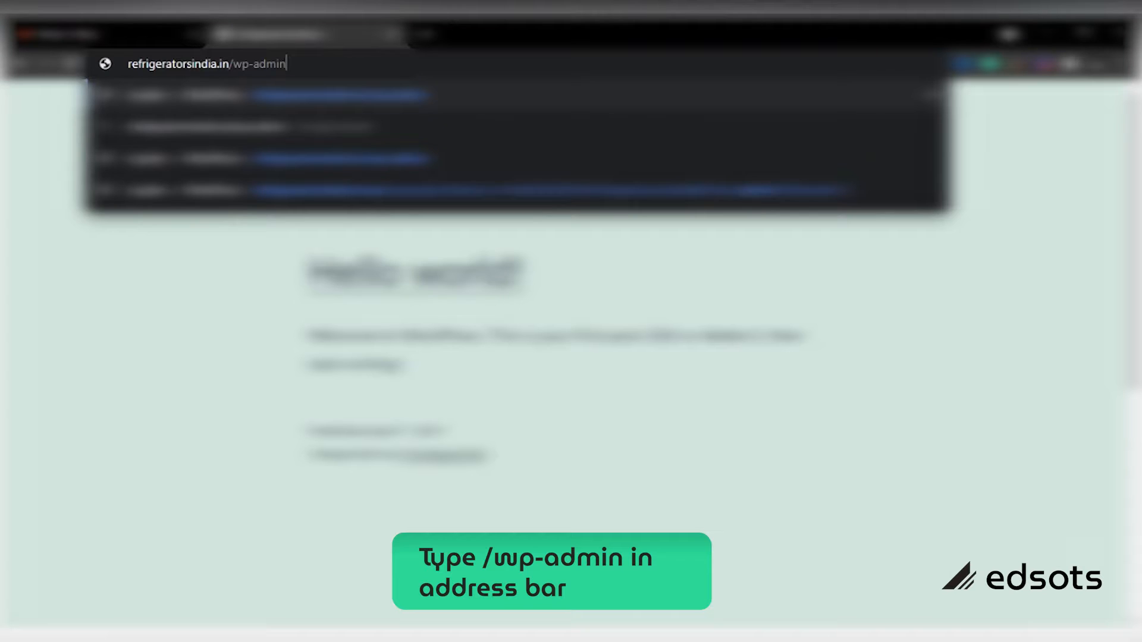
key("Return")
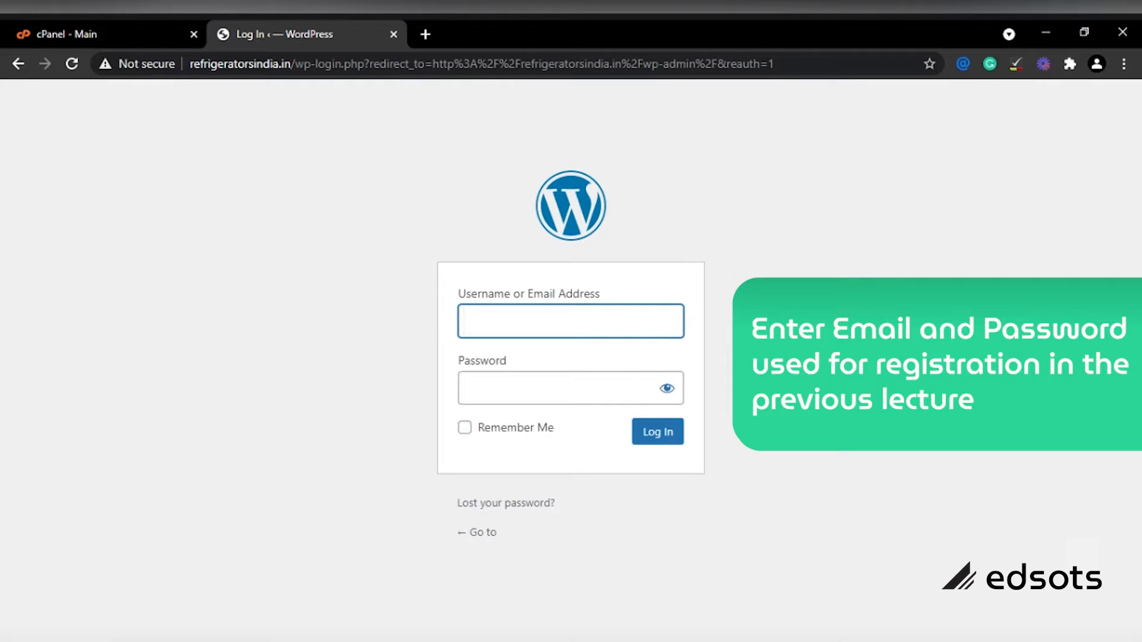
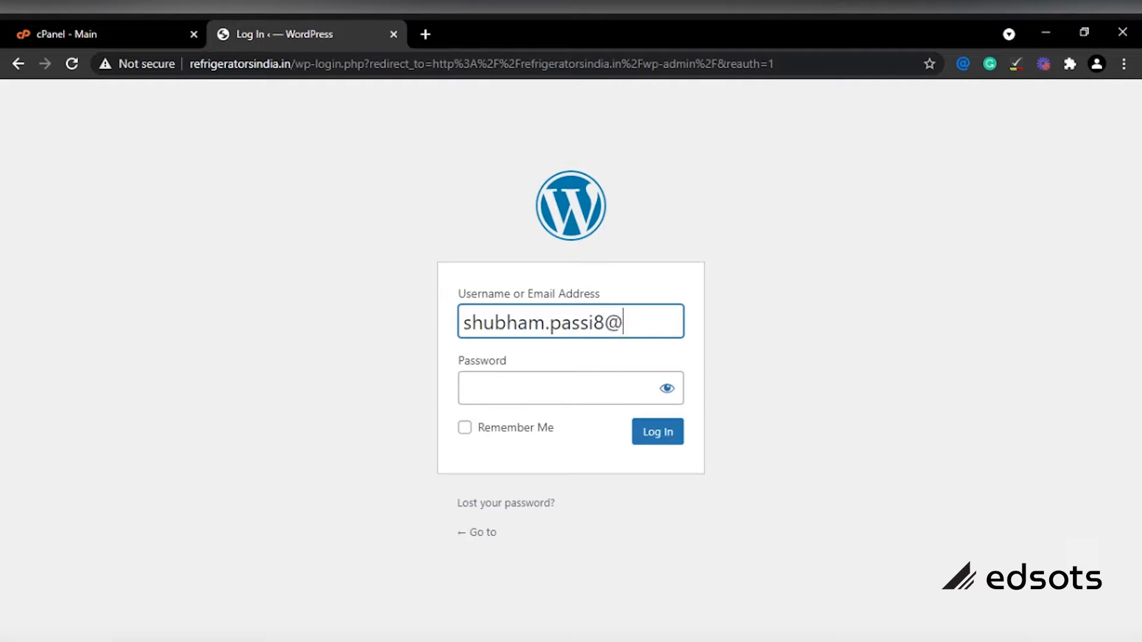
Step: Log in with the account's e-mail address as username and the account password
left_click(576, 397)
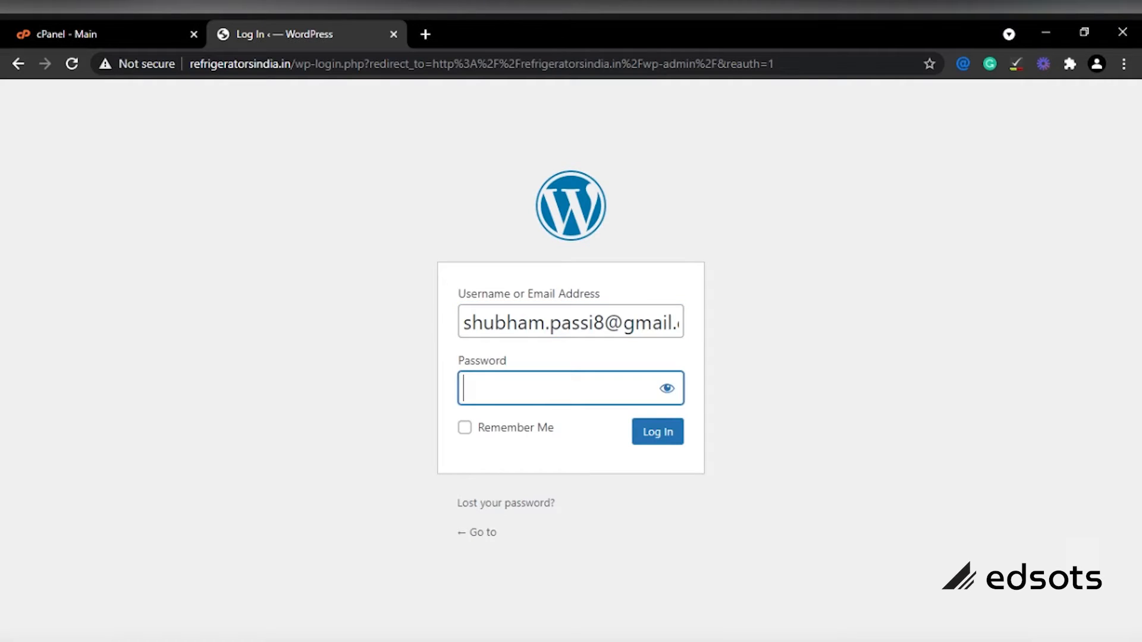
type("************")
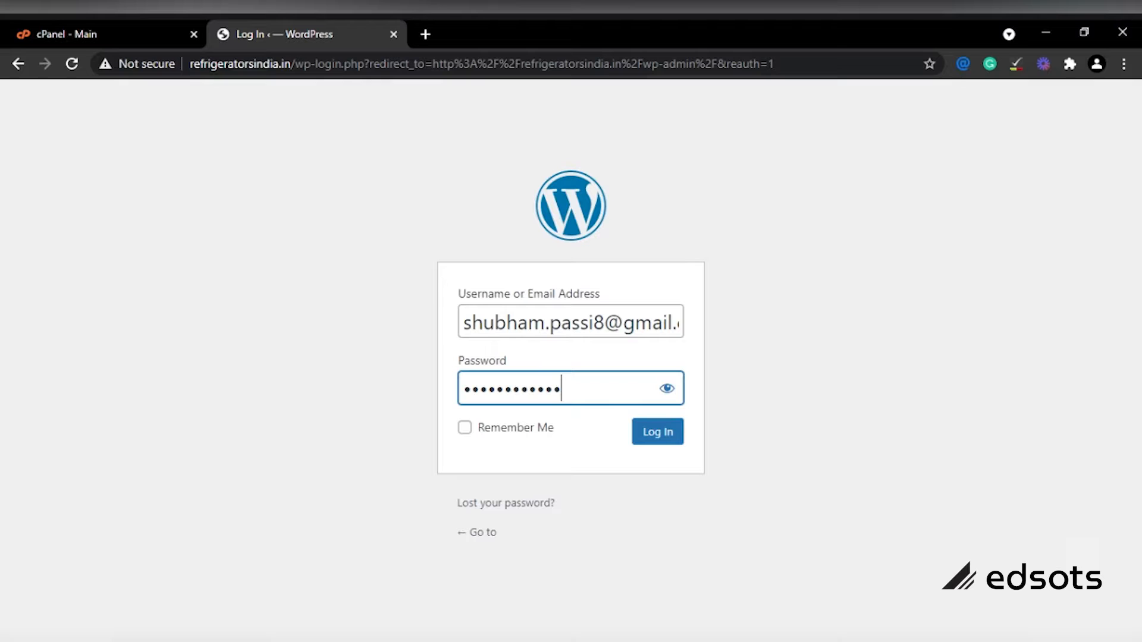
left_click(672, 440)
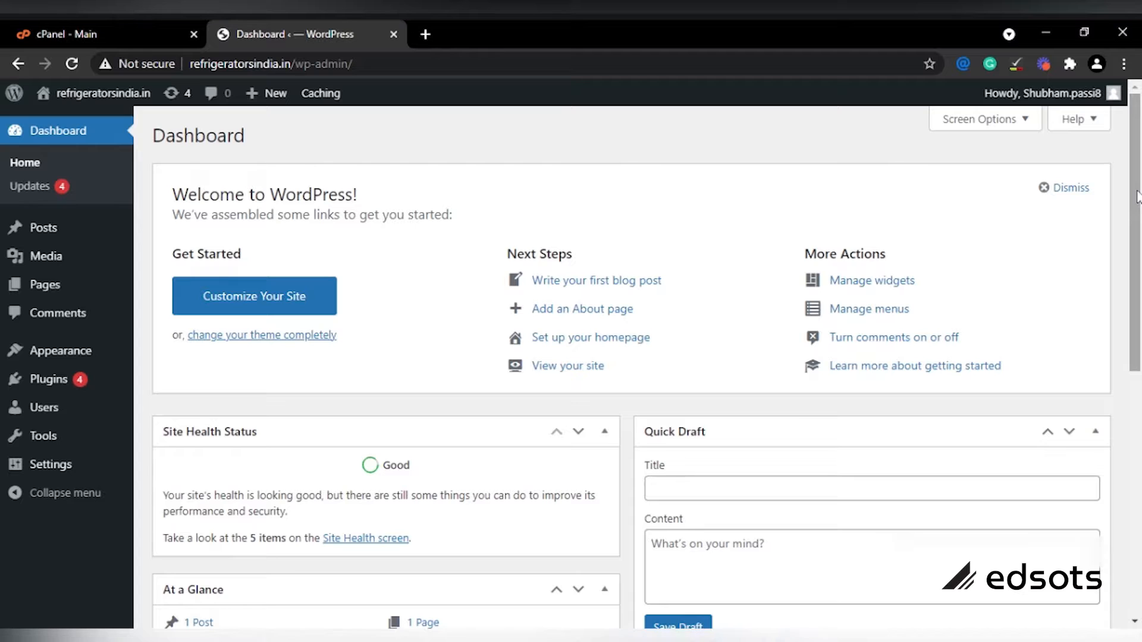
left_click_drag(1138, 196, 1137, 266)
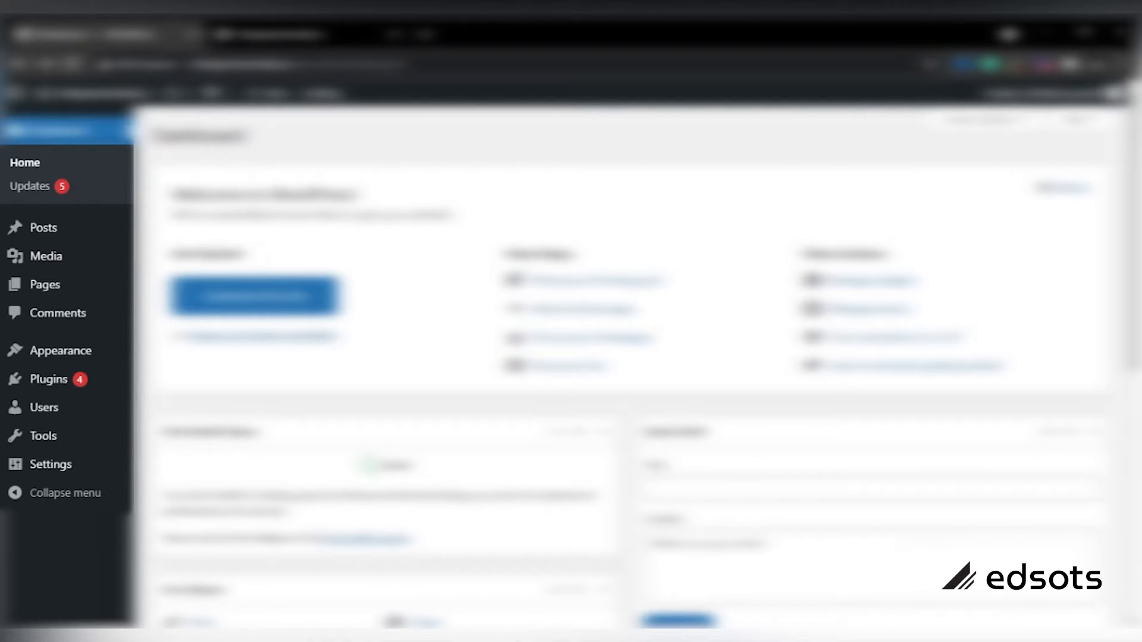
mouse_move(68, 237)
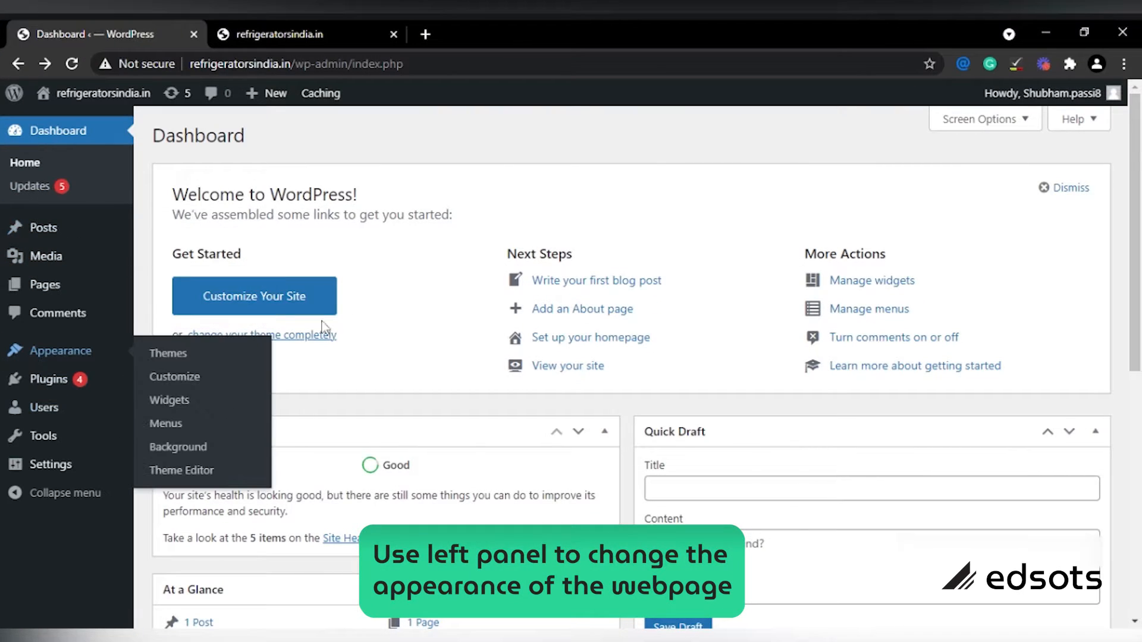
mouse_move(22, 301)
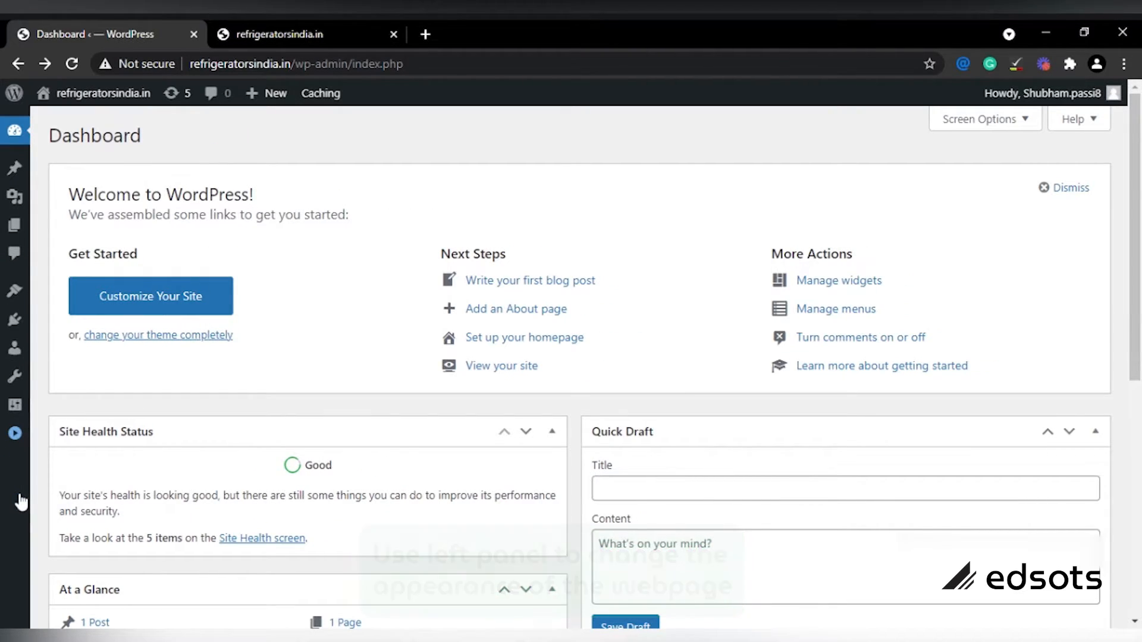
left_click(15, 435)
mouse_move(16, 440)
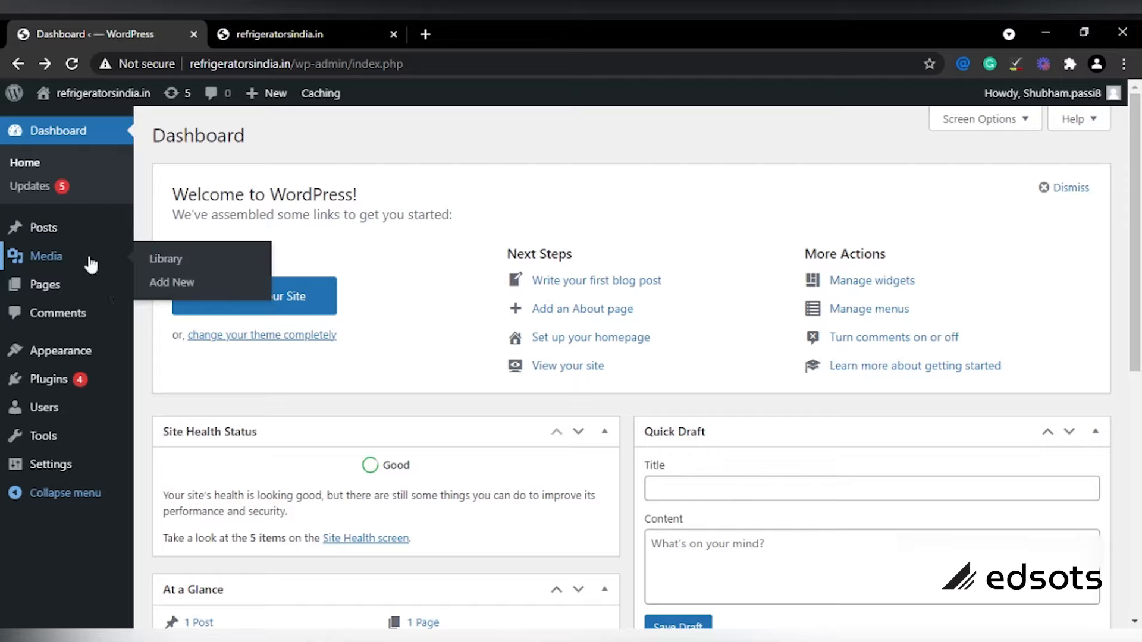
mouse_move(104, 237)
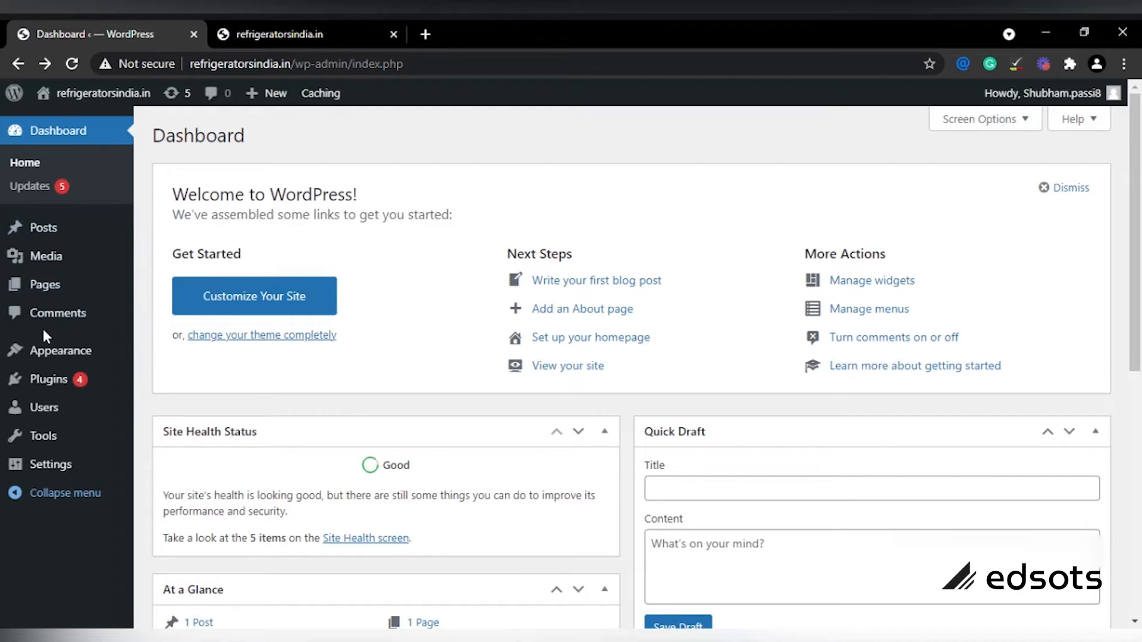
mouse_move(67, 473)
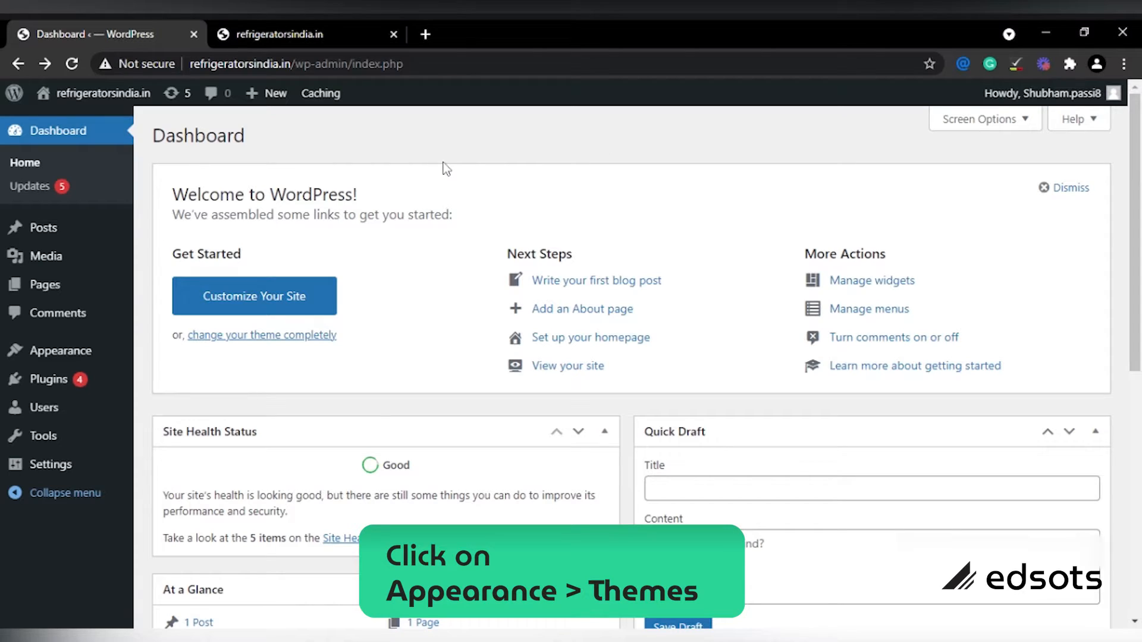
Step: Upload generatepress.2.3.2.zip through Themes > Add New > Upload Theme and install it
mouse_move(76, 354)
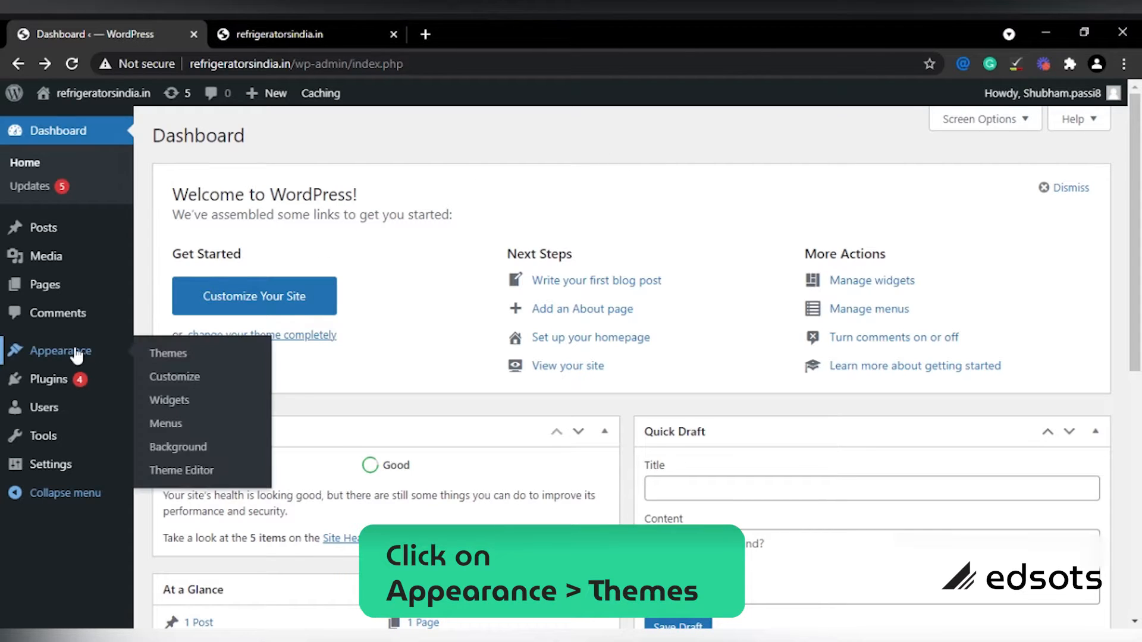
left_click(169, 353)
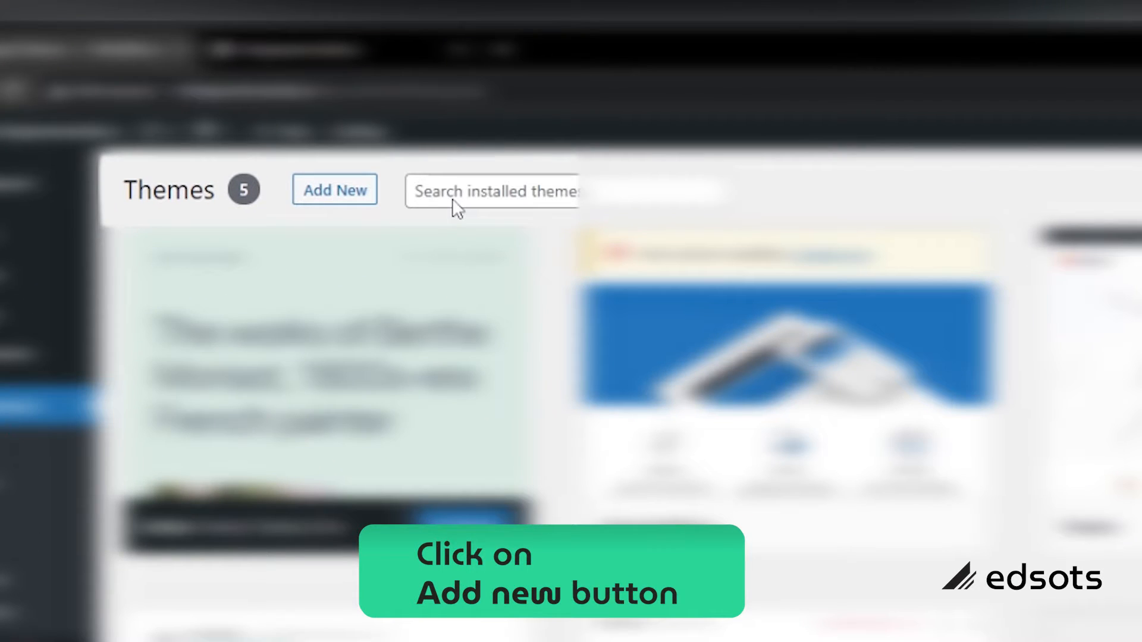
left_click(318, 206)
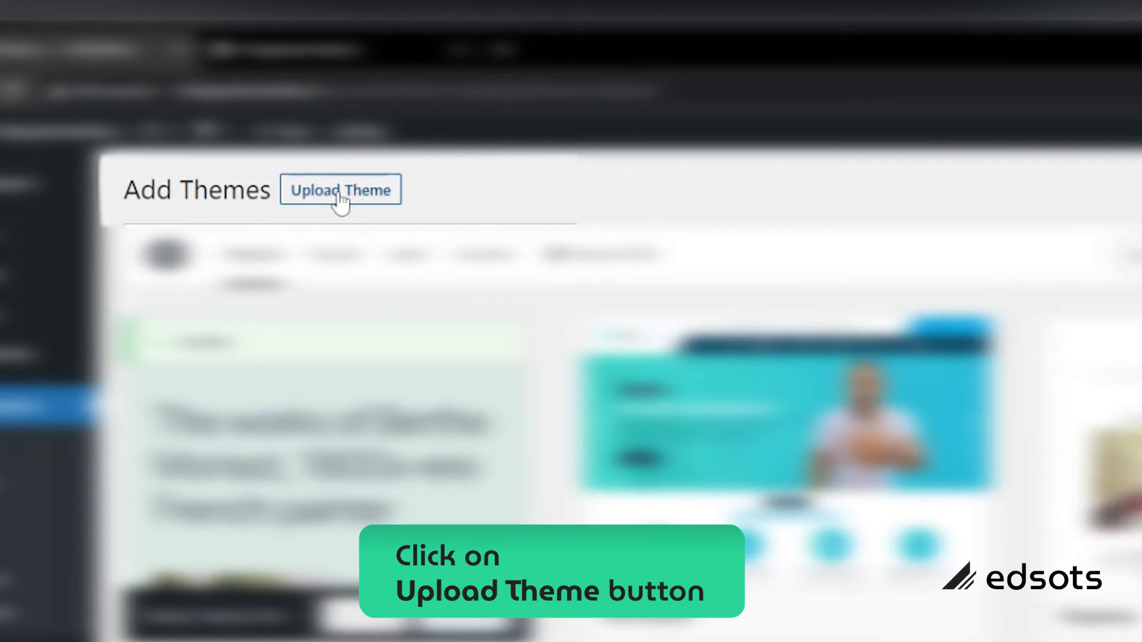
left_click(299, 199)
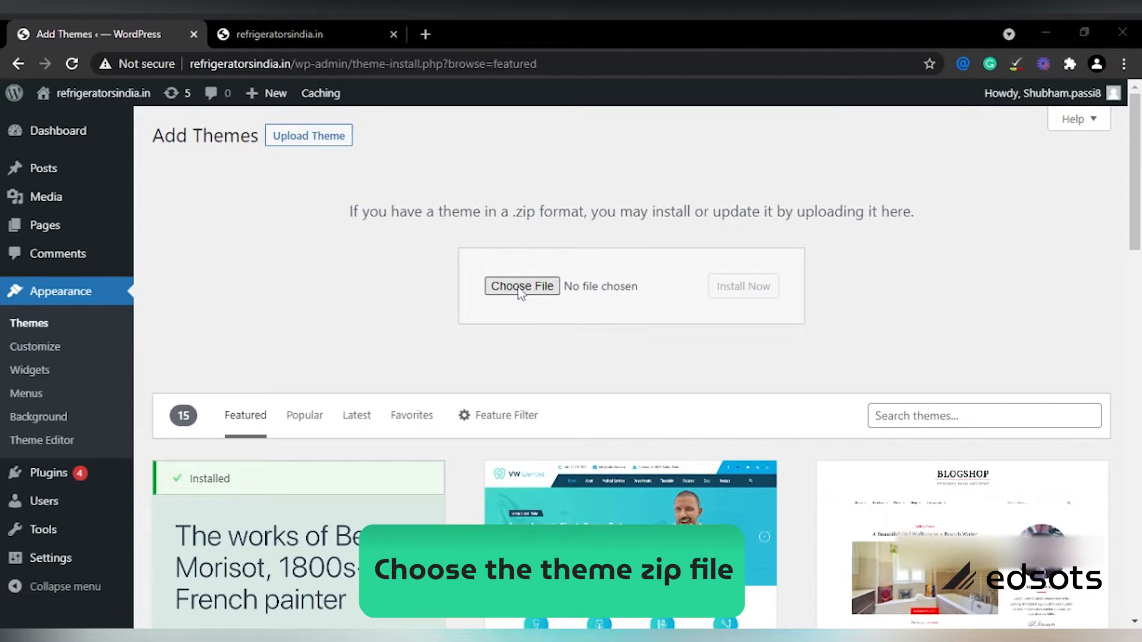
left_click(521, 287)
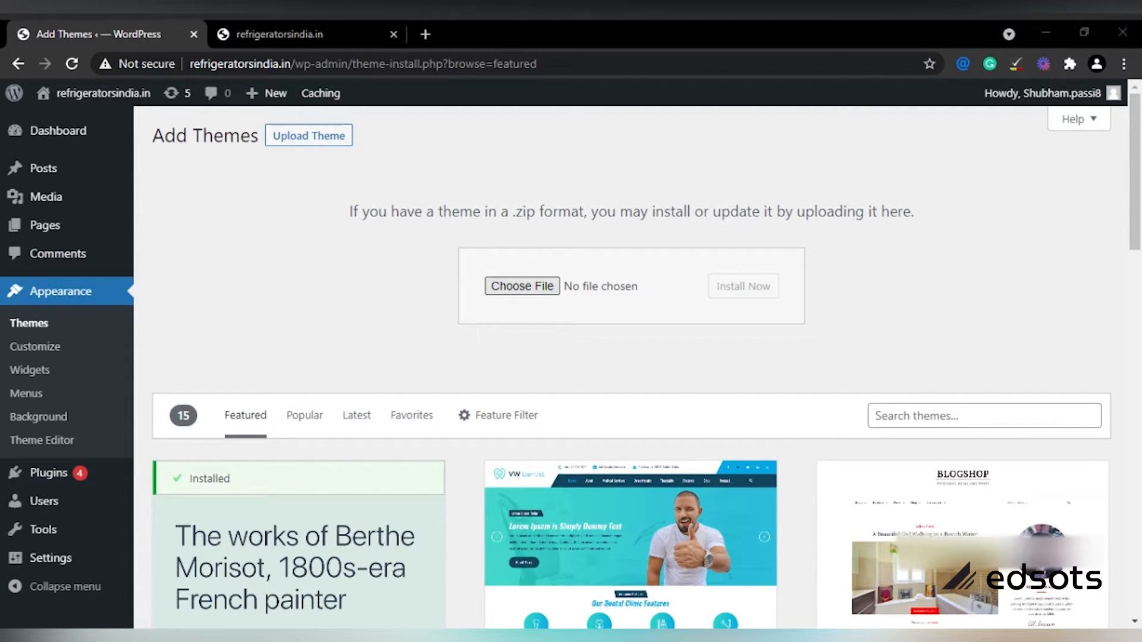
key("Return")
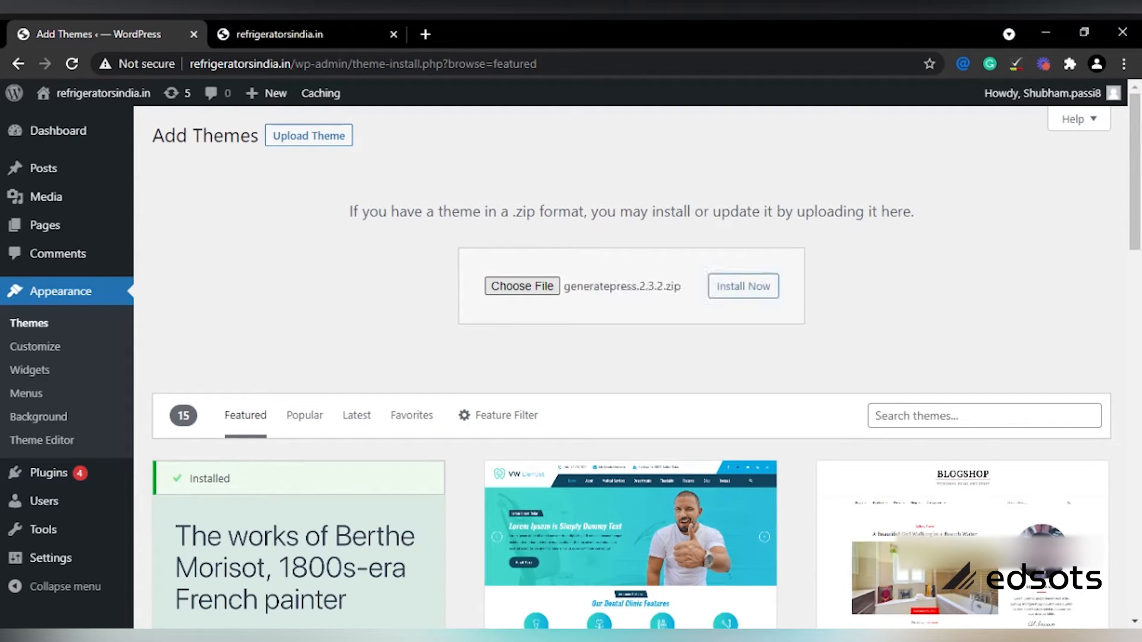
left_click(736, 296)
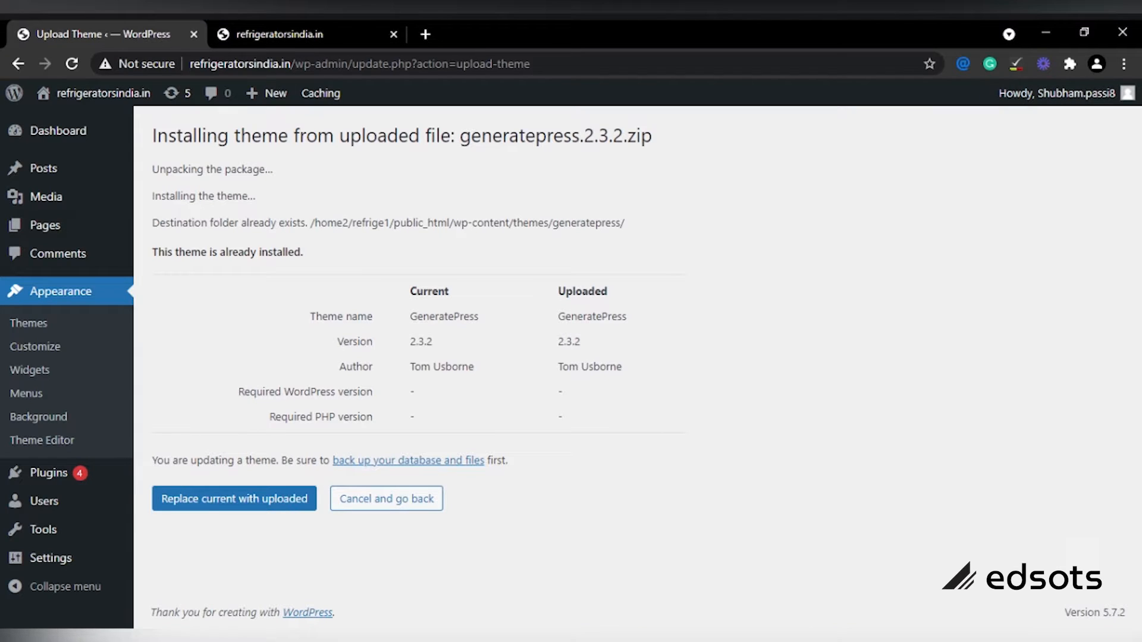
Step: Replace the installed GeneratePress with the uploaded 2.3.2 copy and activate it
left_click(221, 506)
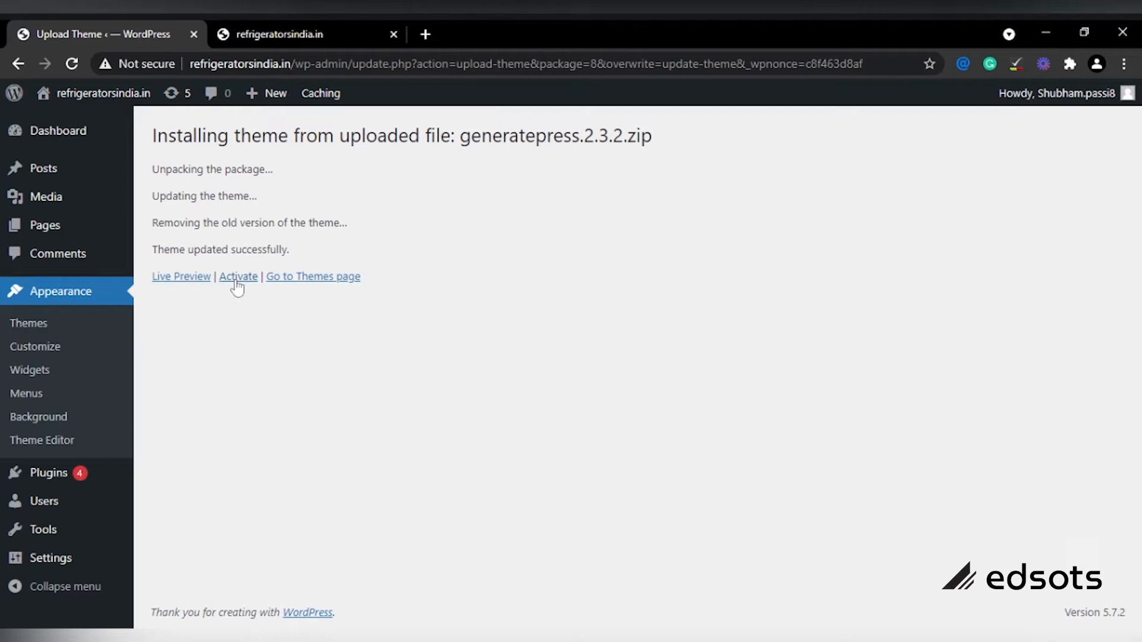
left_click(237, 277)
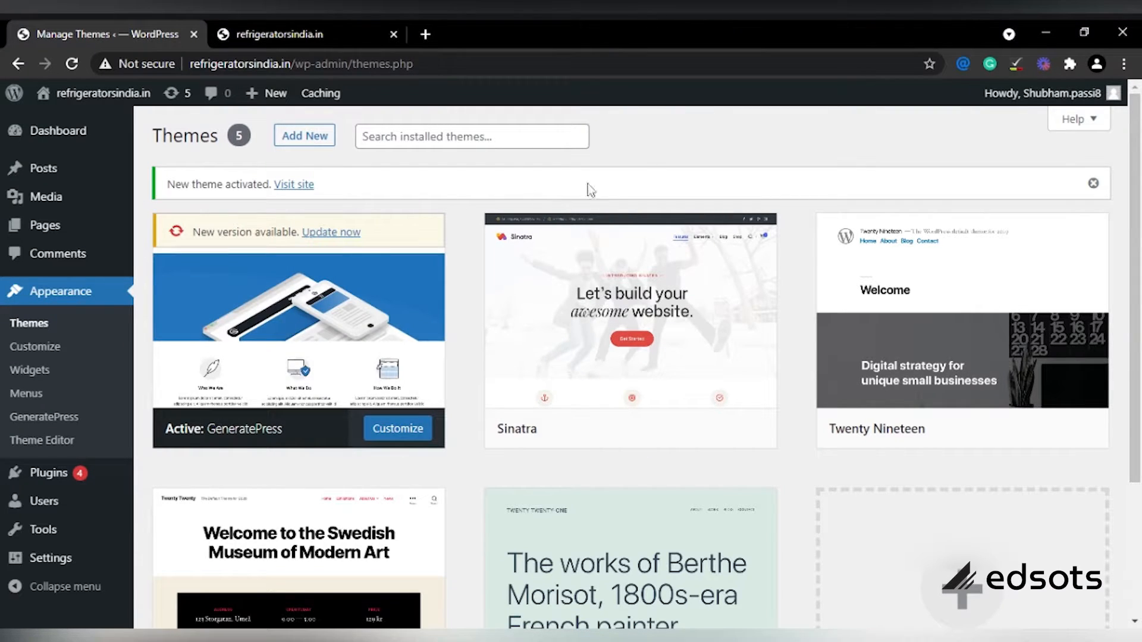
Step: Move from the Themes Add New page to Plugins > Installed Plugins
left_click(314, 143)
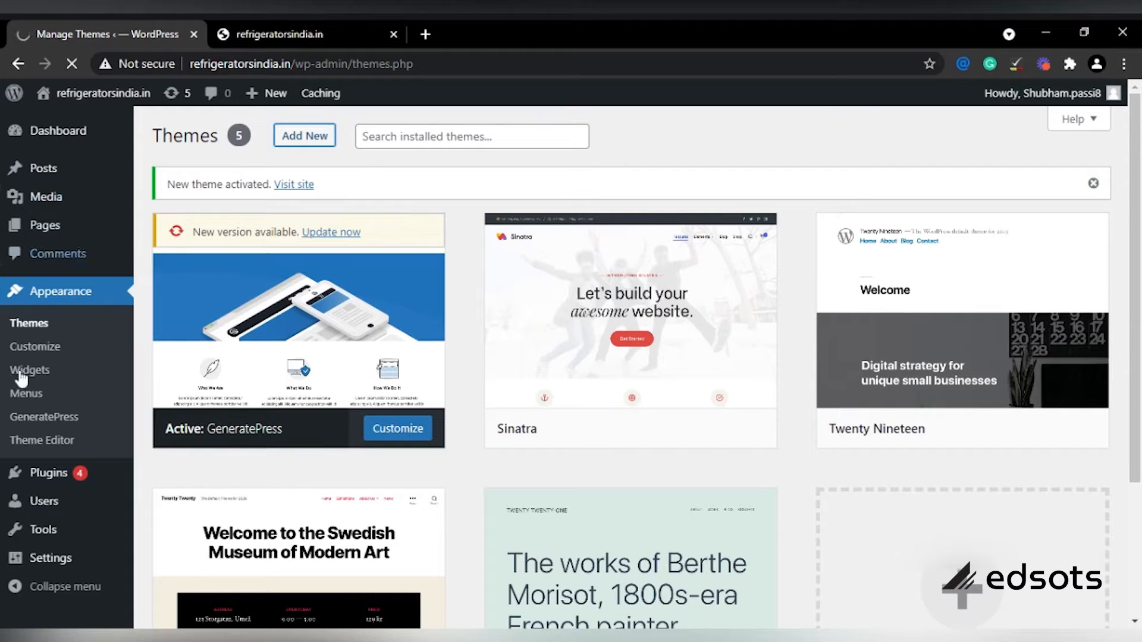
mouse_move(68, 480)
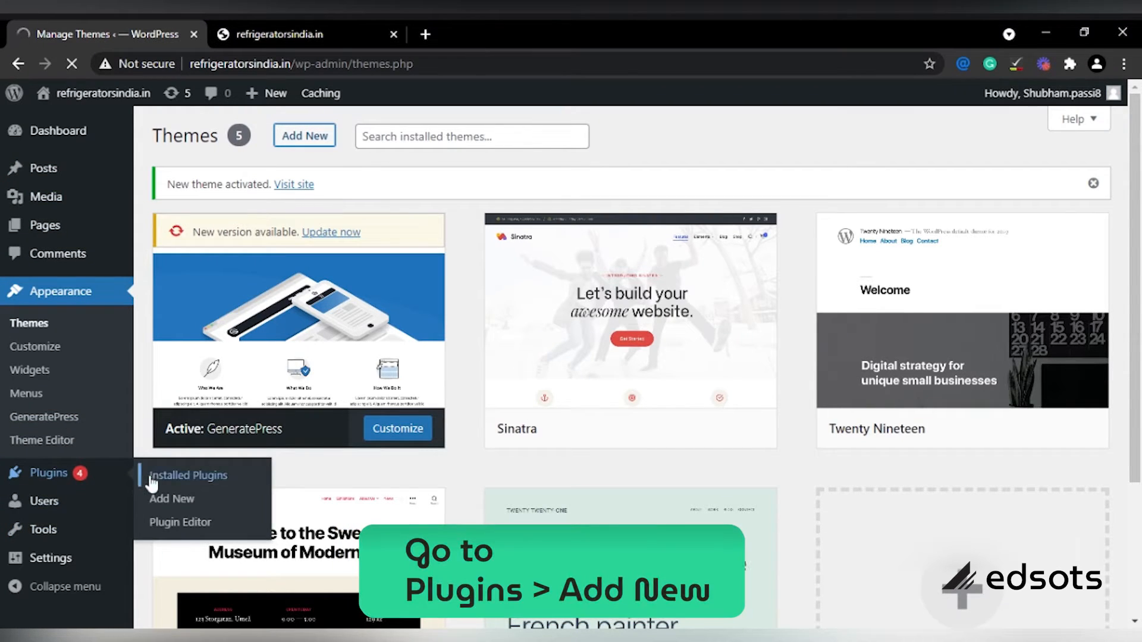
left_click(65, 478)
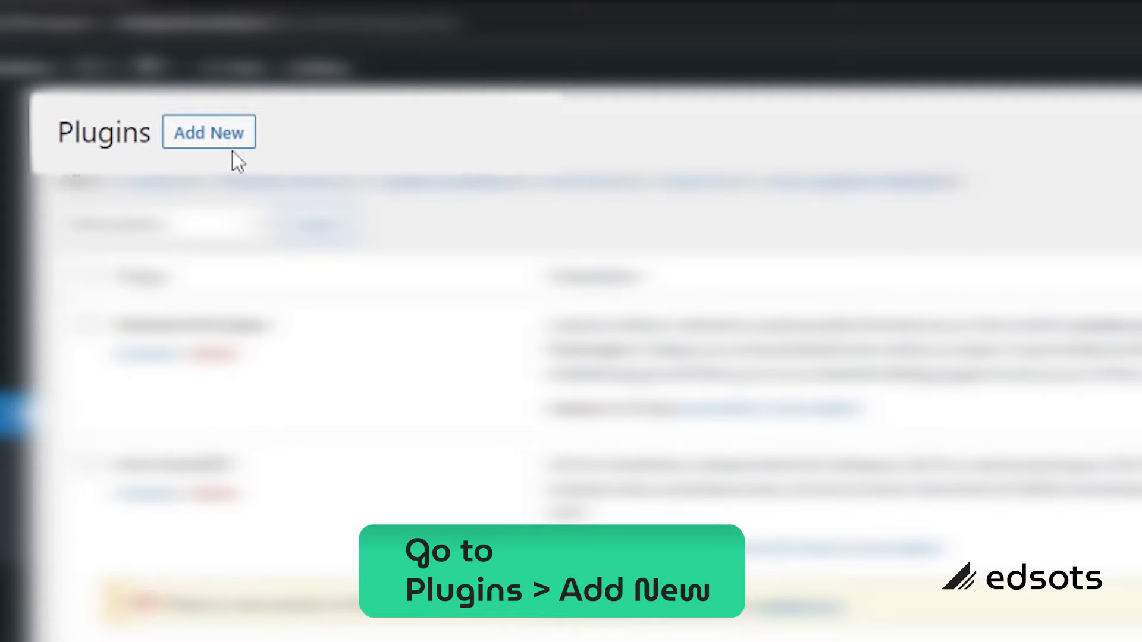
Step: Upload, install and activate gp-premium-1.8.3.zip, then switch to the homepage tab
left_click(204, 134)
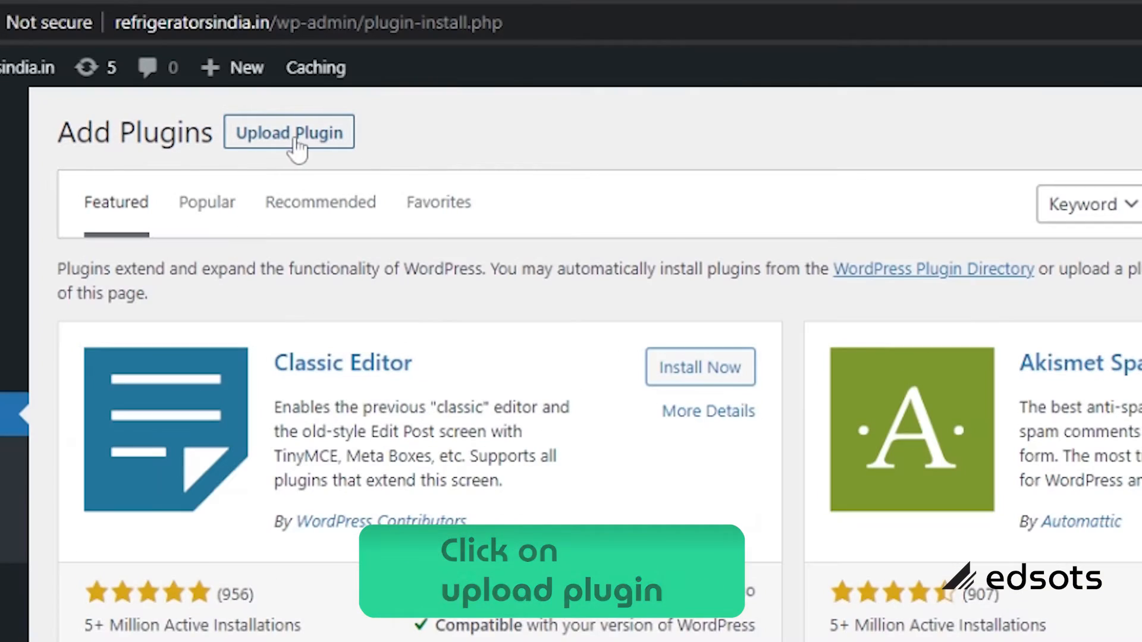
left_click(296, 141)
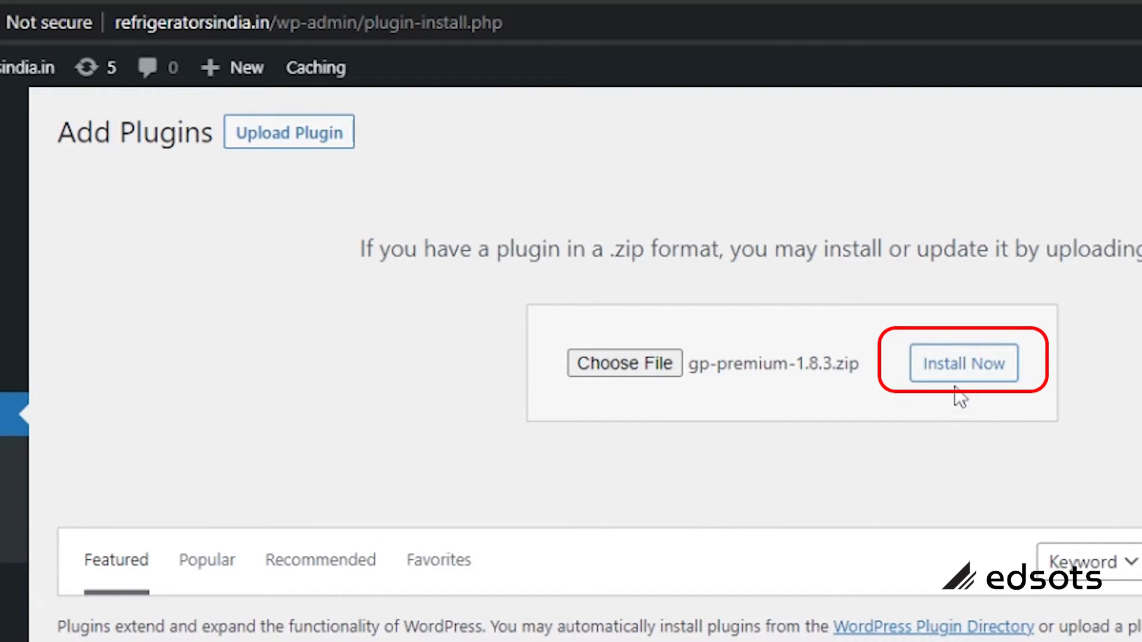
left_click(944, 379)
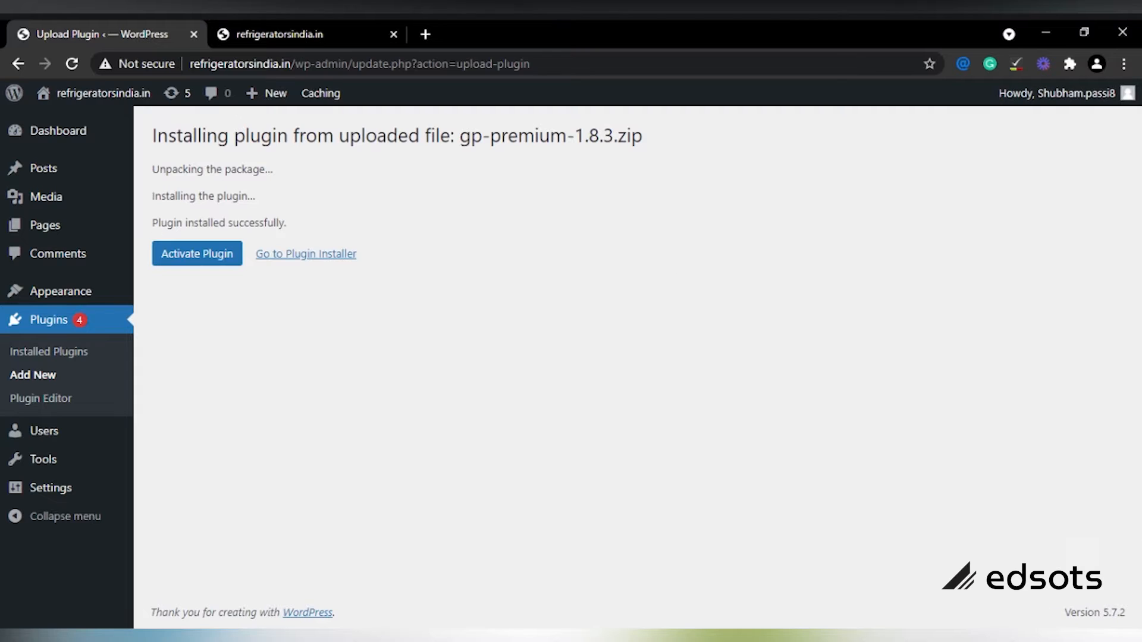
left_click(182, 256)
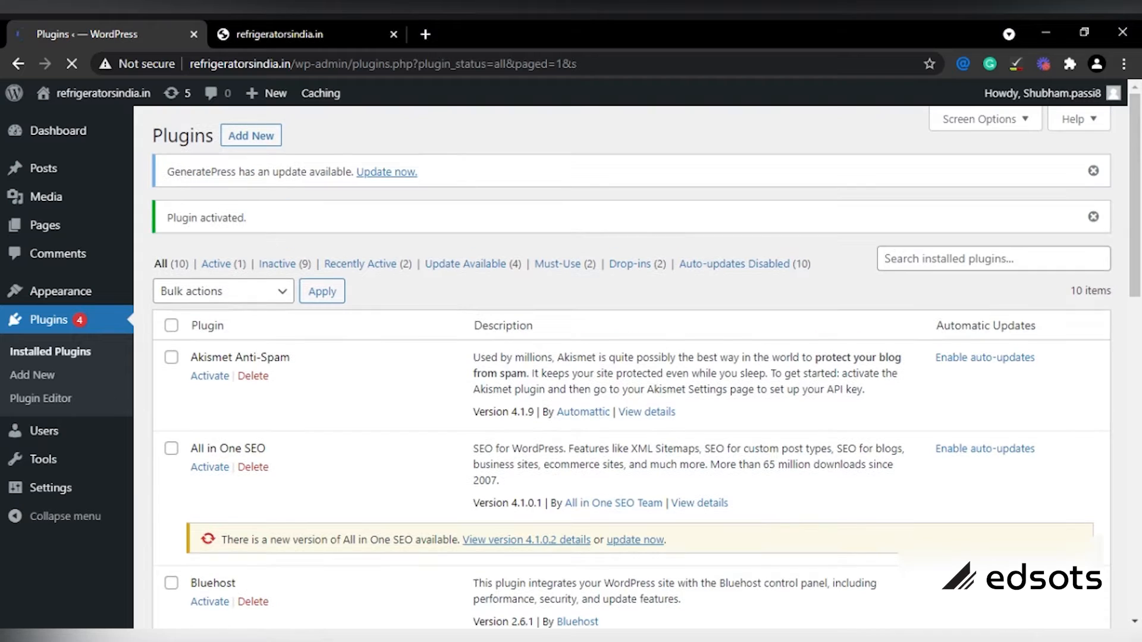
left_click(294, 27)
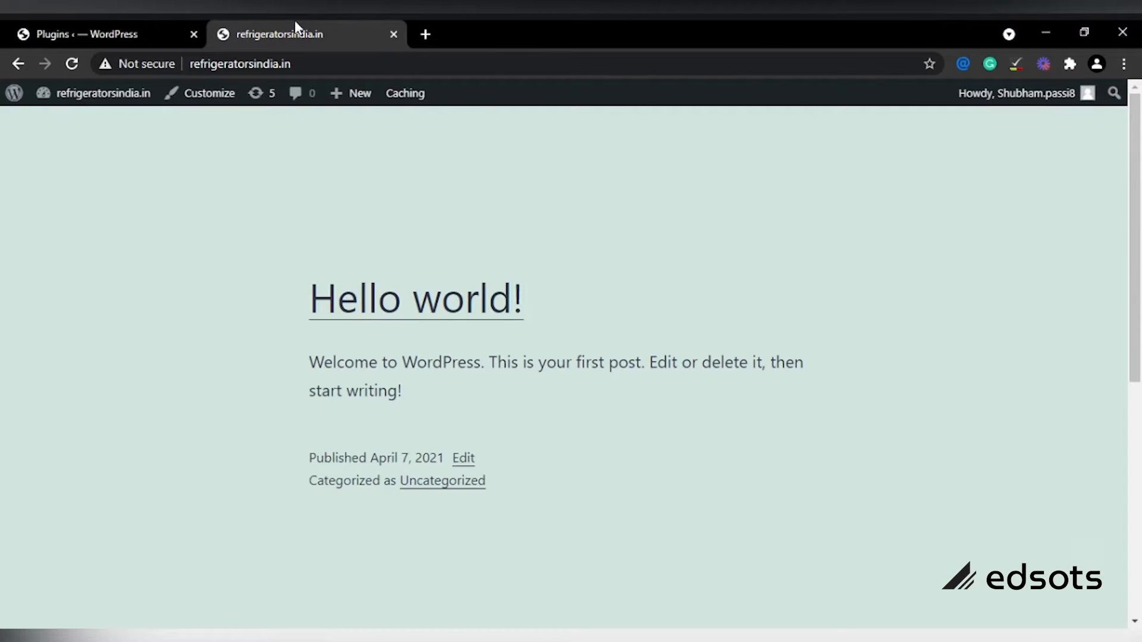
Step: Reload the homepage and scroll through it to check the GeneratePress layout and footer
left_click(75, 65)
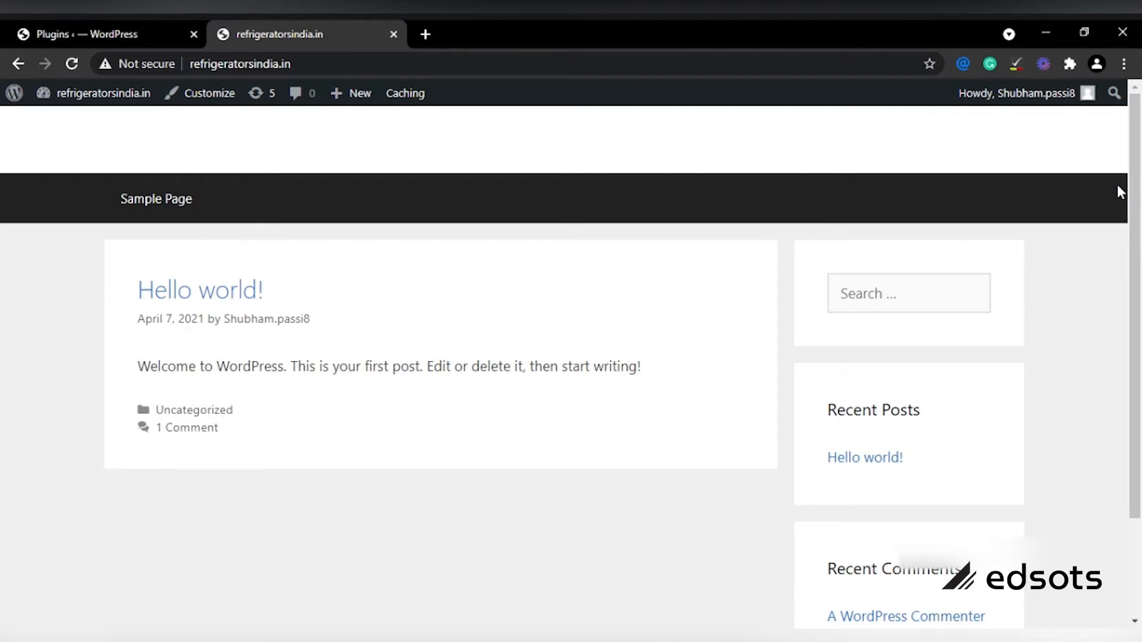
scroll(1140, 323, "down", 3)
left_click_drag(1139, 345, 1129, 454)
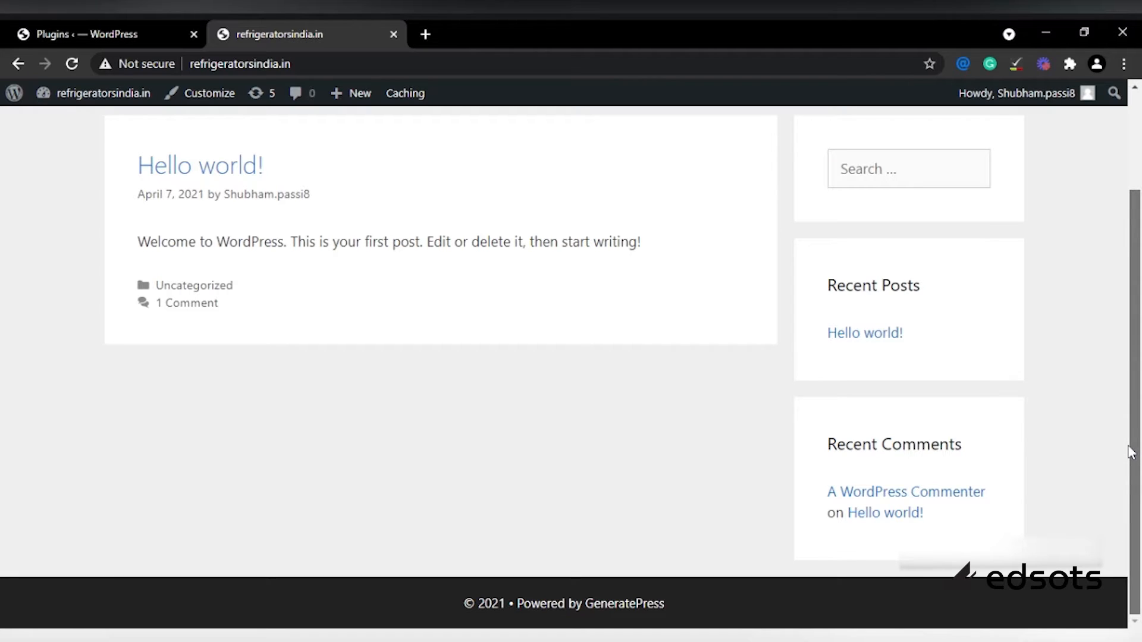
mouse_move(1130, 349)
left_mouse_down()
mouse_move(1119, 192)
mouse_move(1133, 339)
left_mouse_up()
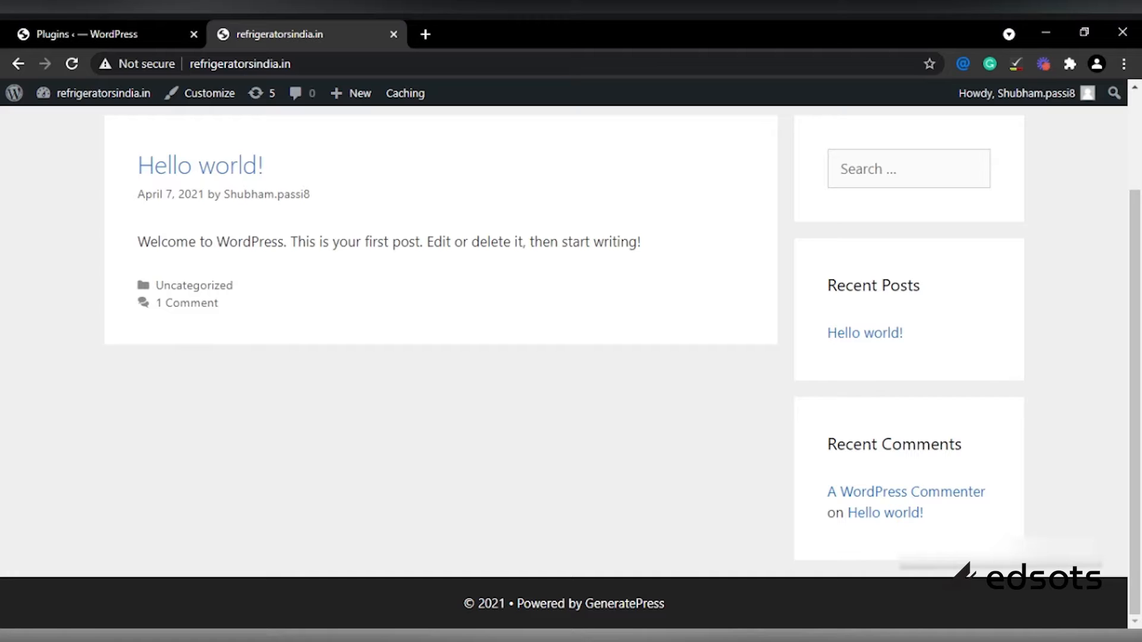
scroll(1109, 242, "up", 3)
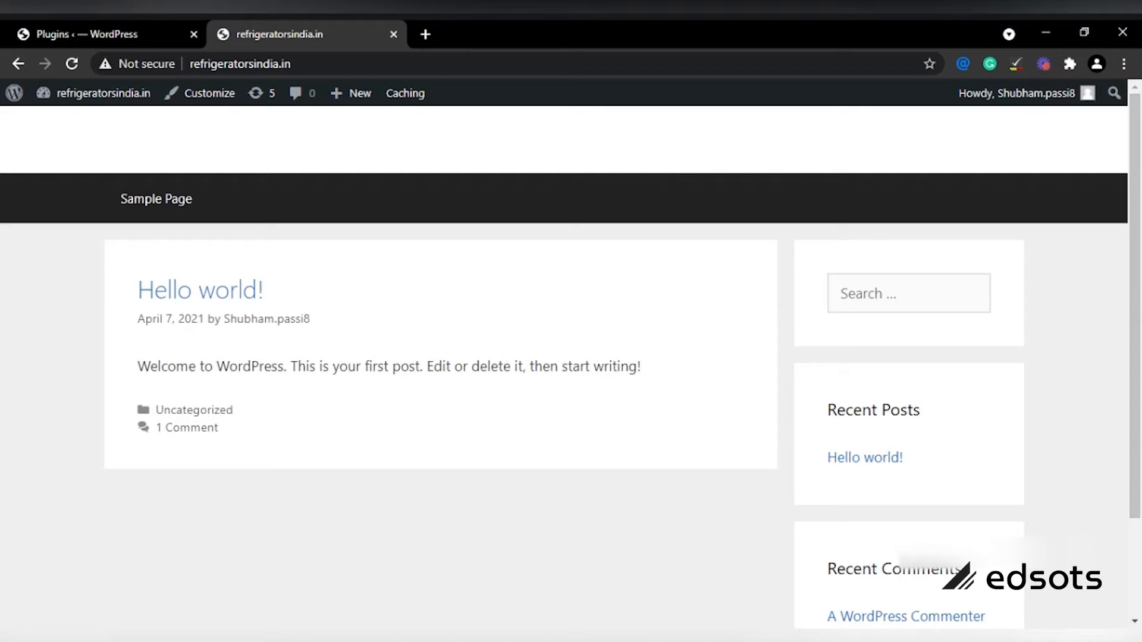
Step: Switch between the homepage and Plugins tabs, ending on the Plugins admin page
left_click(153, 21)
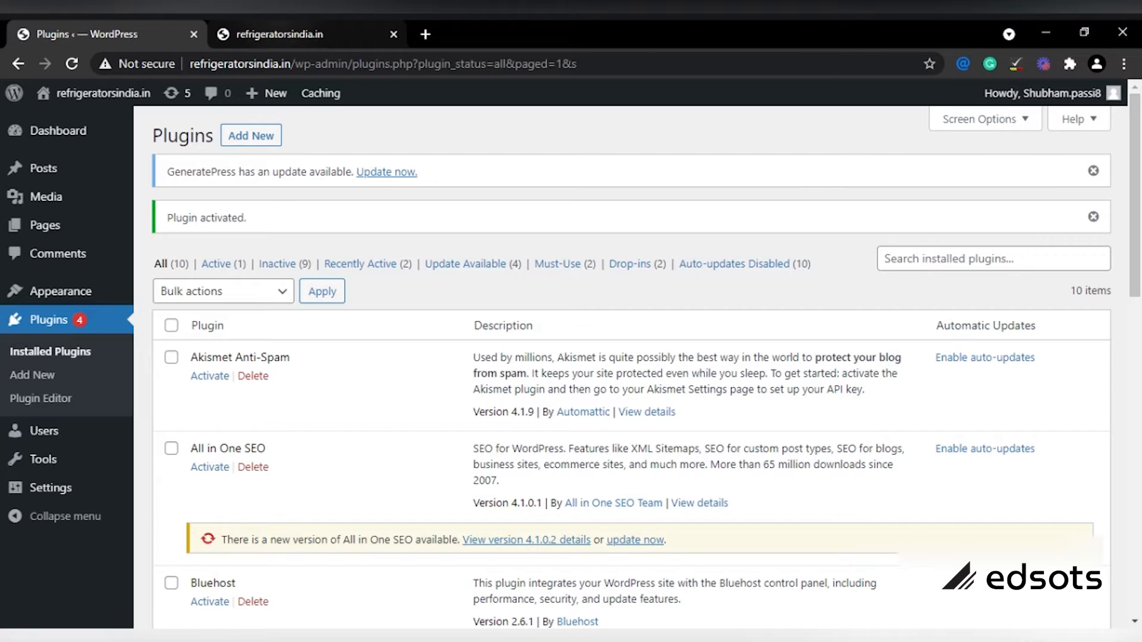
left_click(282, 28)
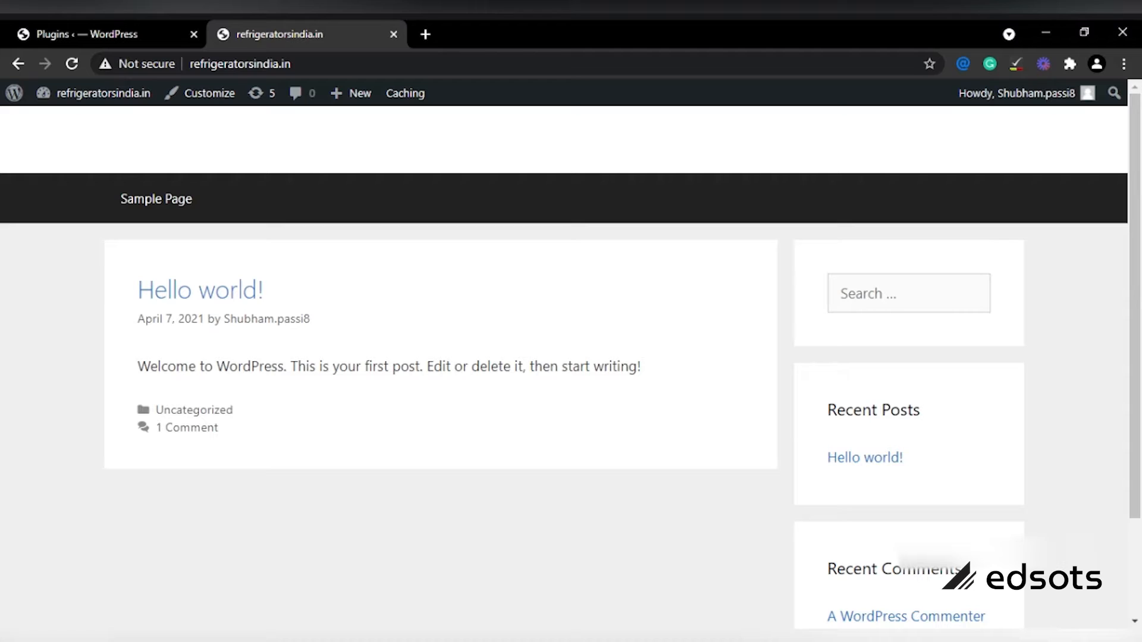
left_click(115, 26)
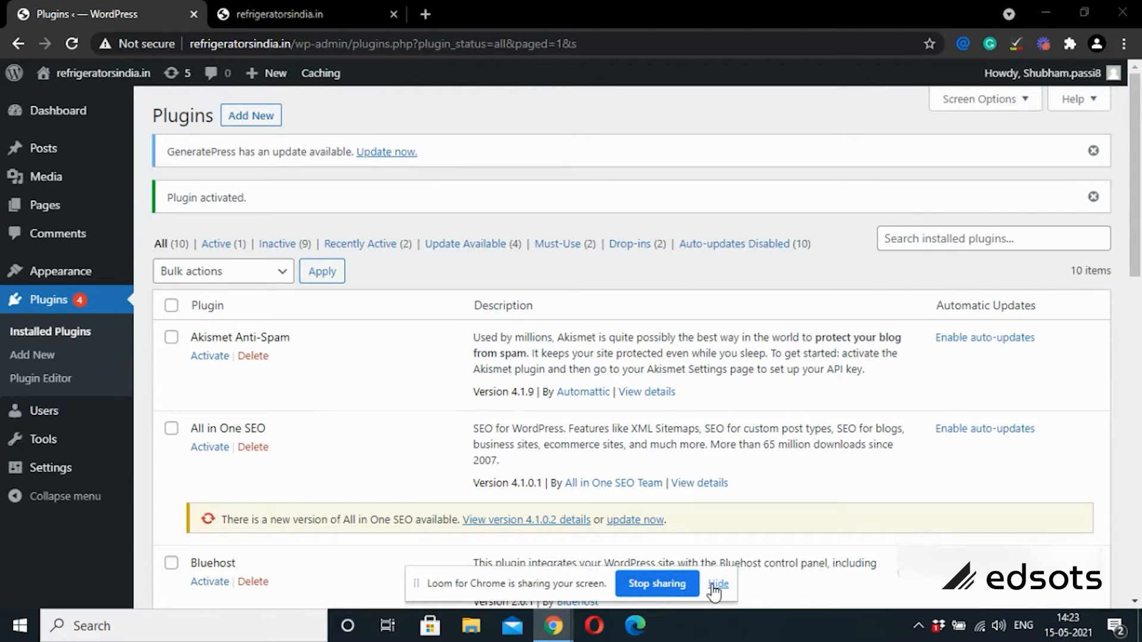
Step: Look through the installed plugins list and open GP Premium's Configure page
left_click(719, 584)
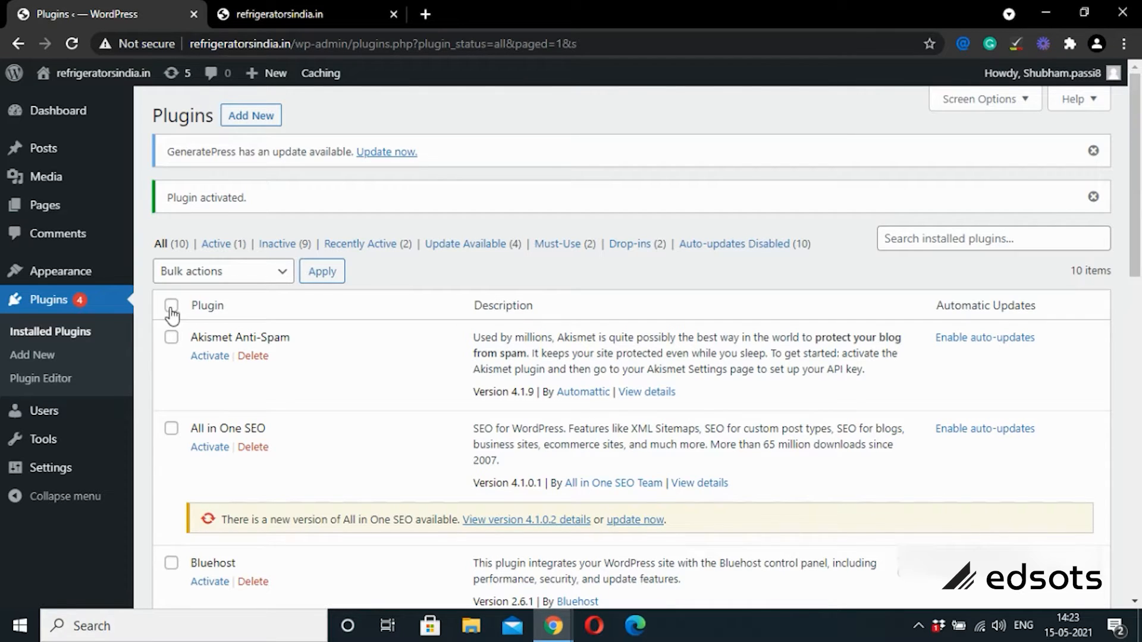
left_click_drag(1139, 110, 1135, 262)
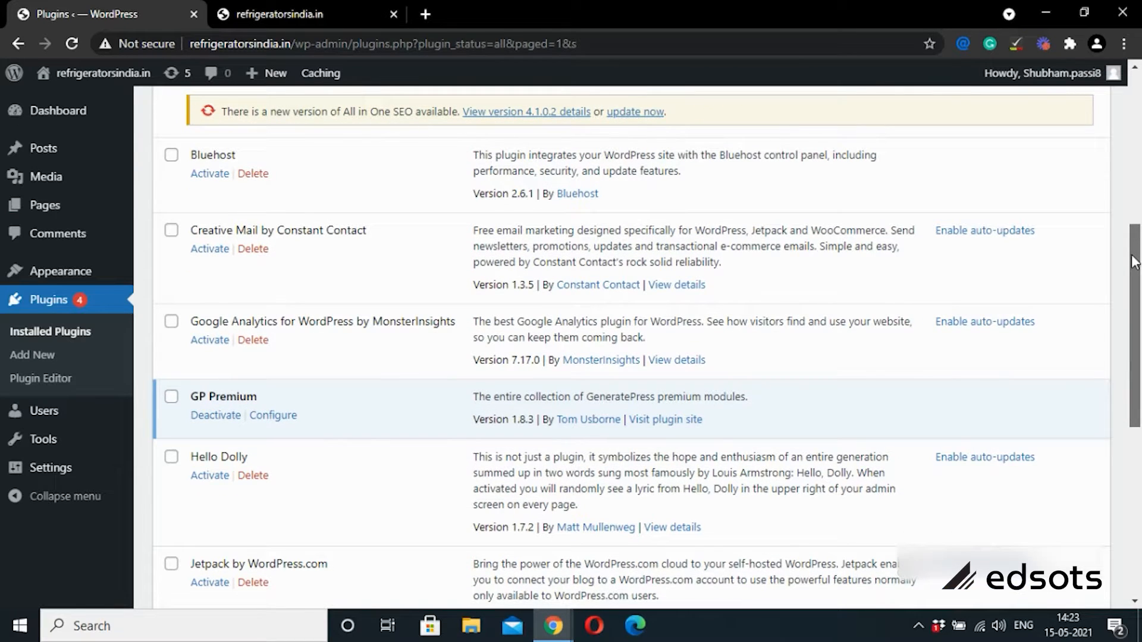
left_click_drag(1130, 276, 1129, 283)
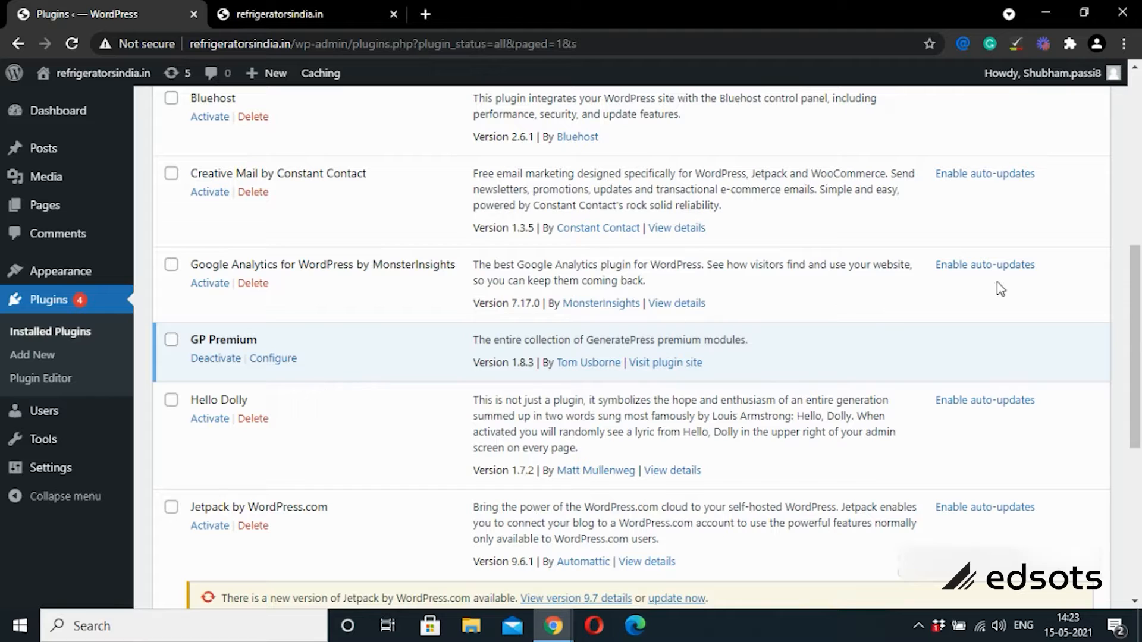
left_click_drag(1139, 300, 1125, 116)
scroll(1125, 116, "down", 1)
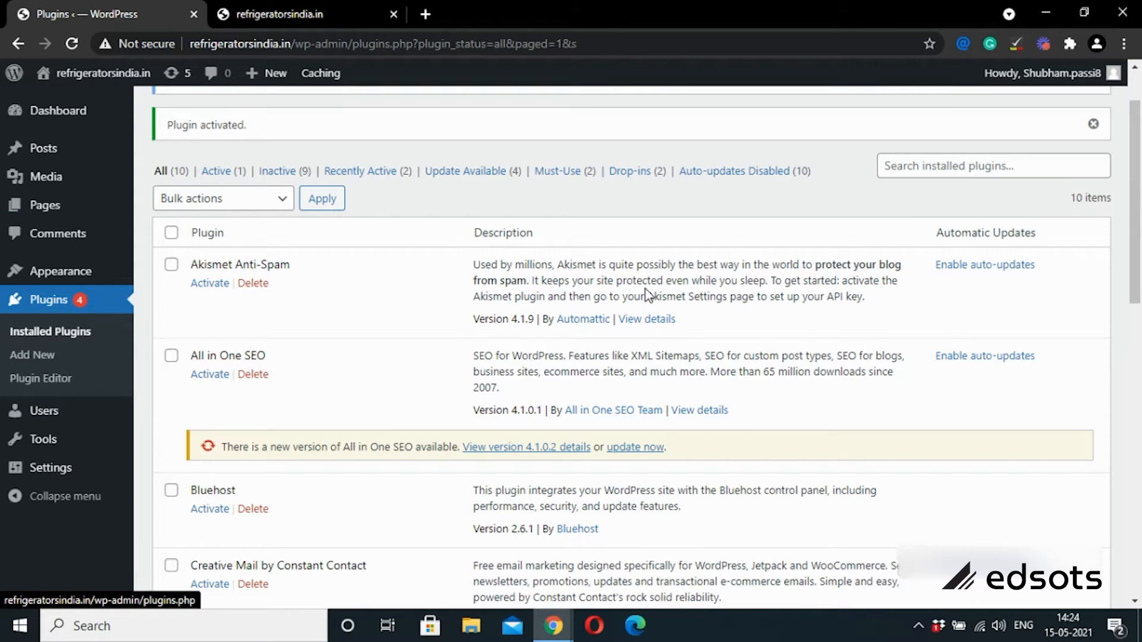
left_click_drag(1139, 124, 1123, 270)
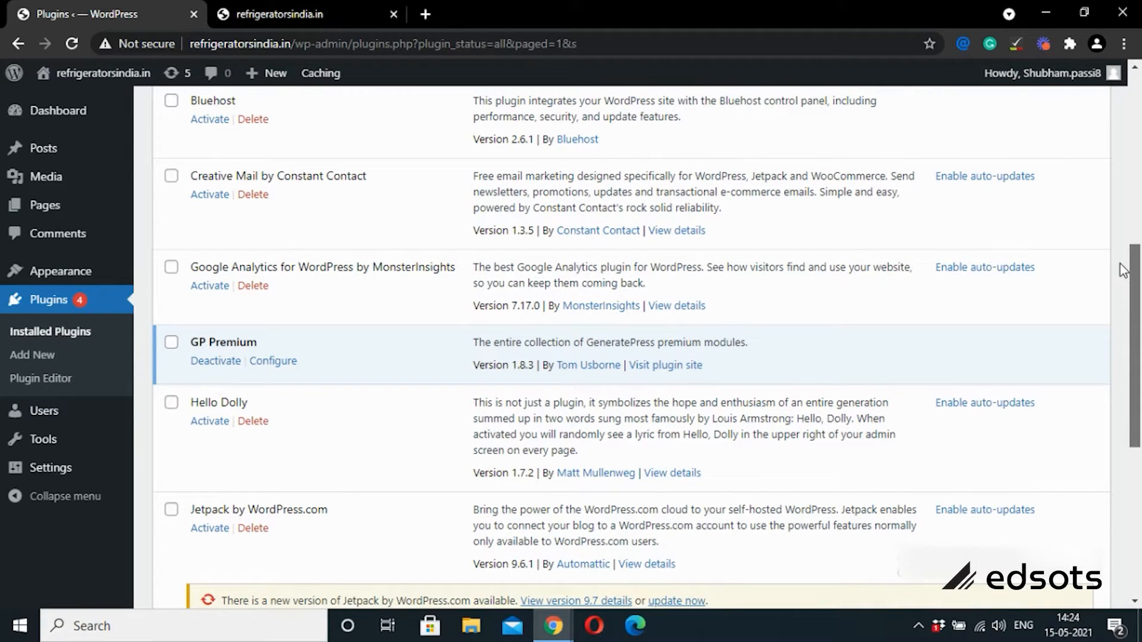
mouse_move(1123, 270)
left_mouse_down()
mouse_move(1091, 377)
mouse_move(1133, 245)
left_mouse_up()
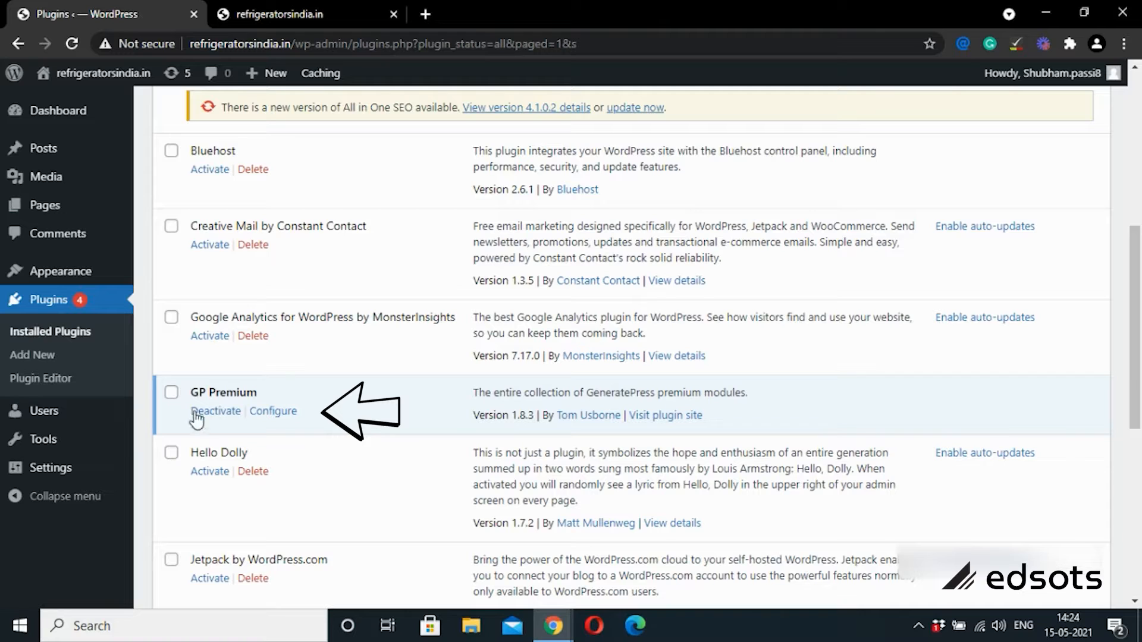
left_click(279, 417)
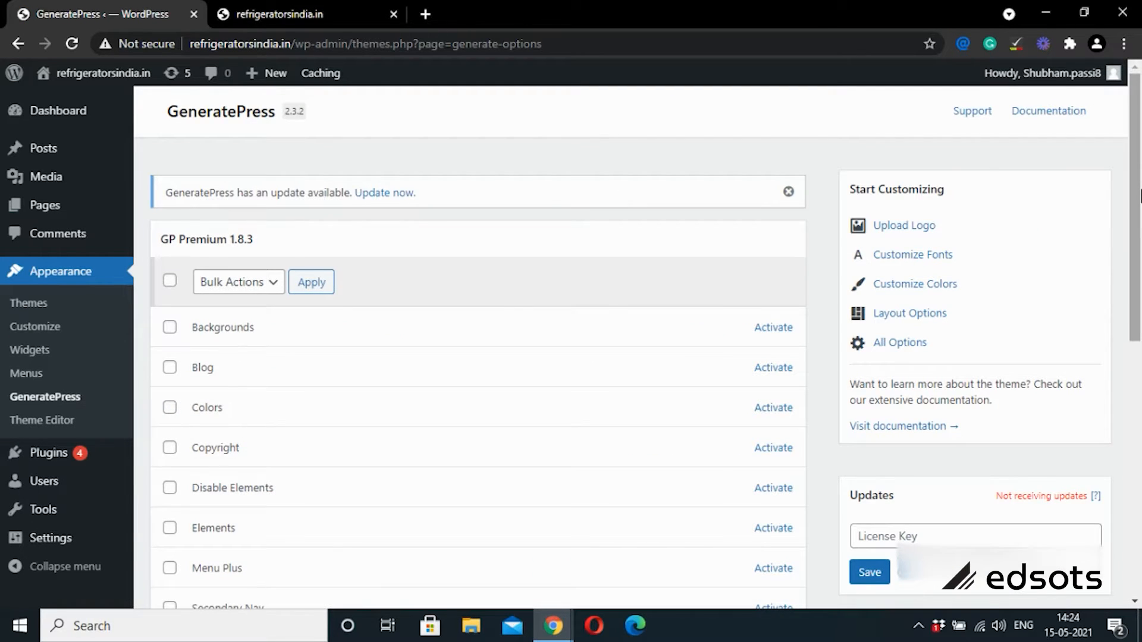
Step: Tick the Colors, Blog, Elements, Menu Plus, Sections, Typography and Backgrounds modules
left_click_drag(1139, 196, 1124, 257)
left_click(170, 283)
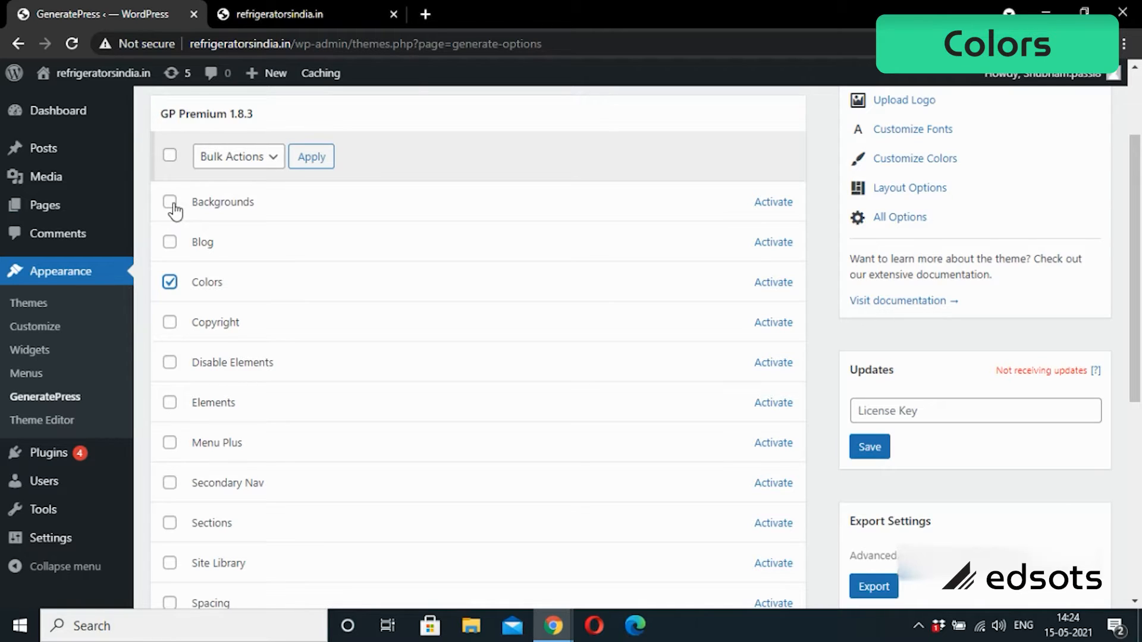
left_click(170, 242)
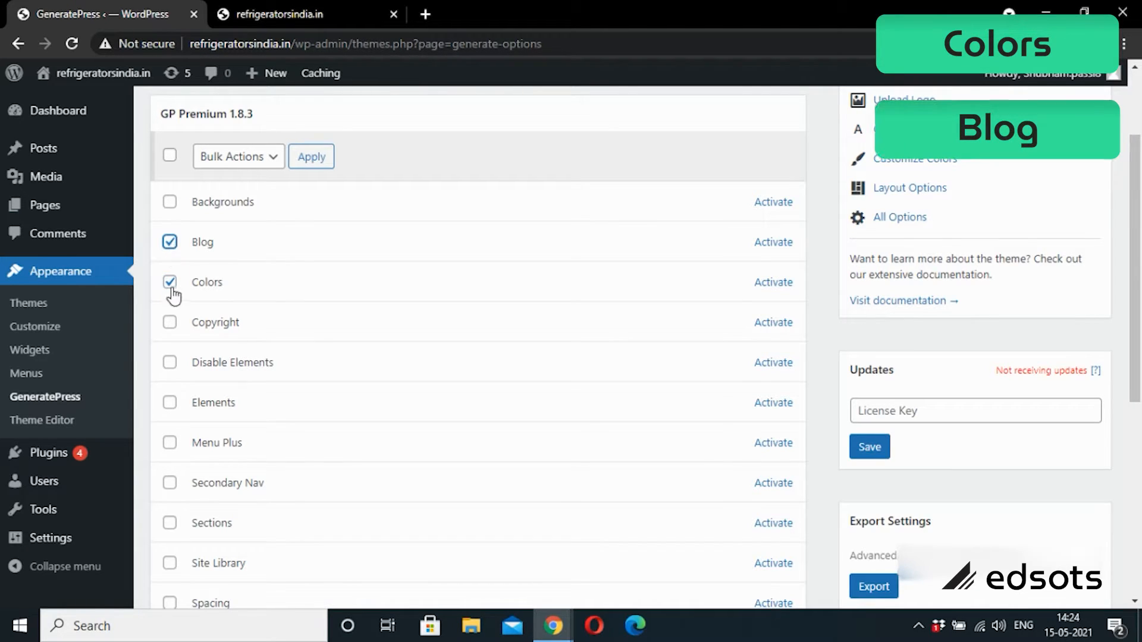
left_click(170, 404)
left_click(171, 445)
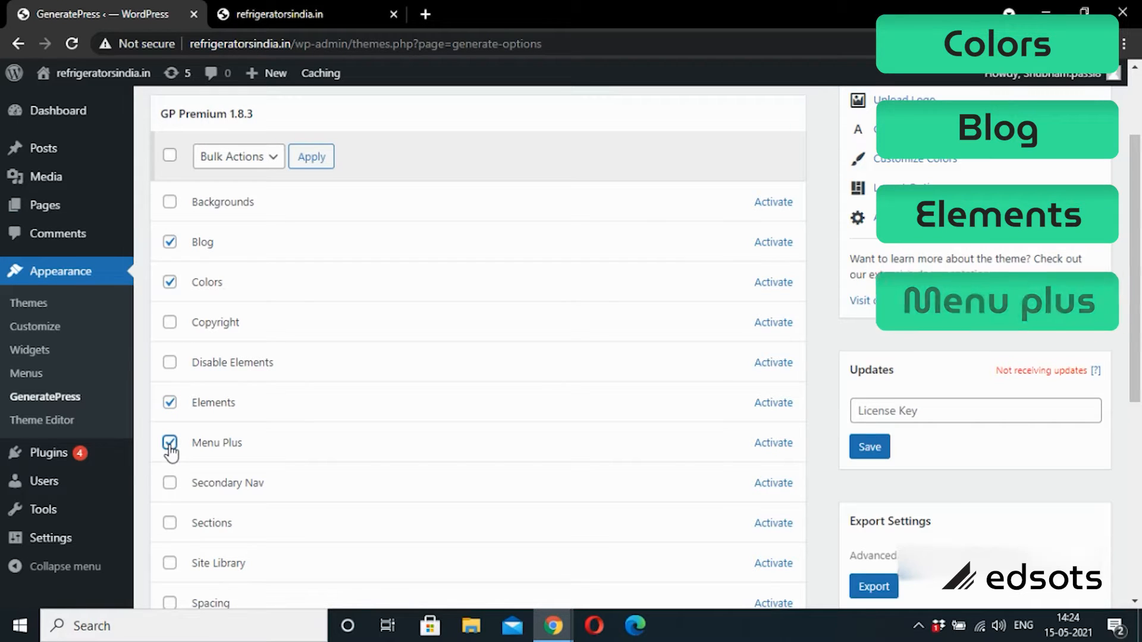
left_click(170, 524)
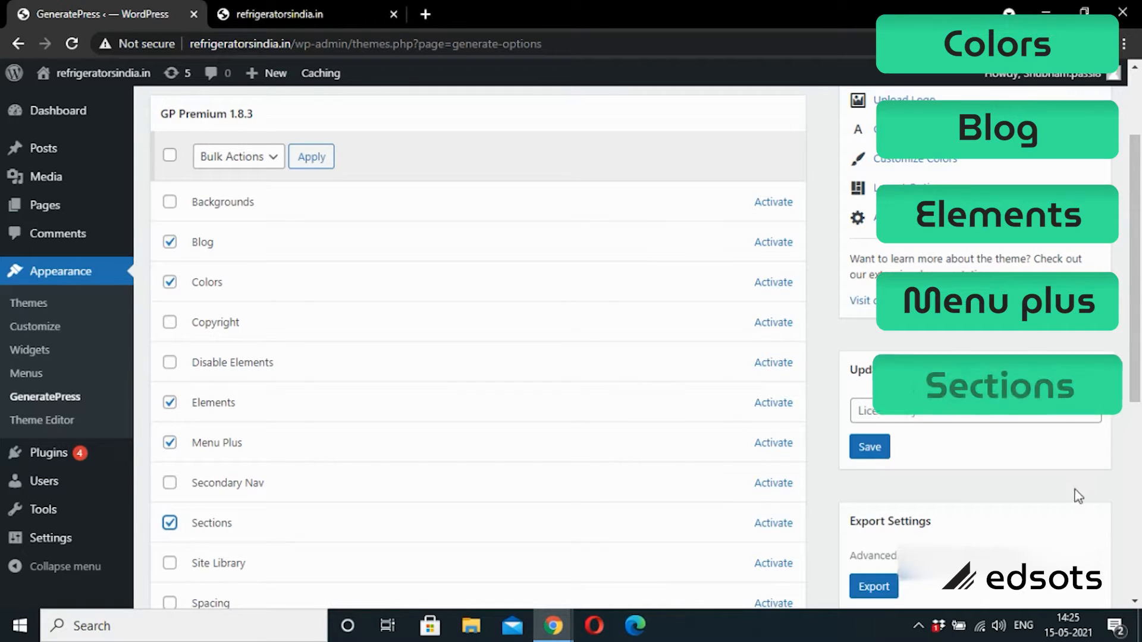
scroll(1140, 368, "down", 3)
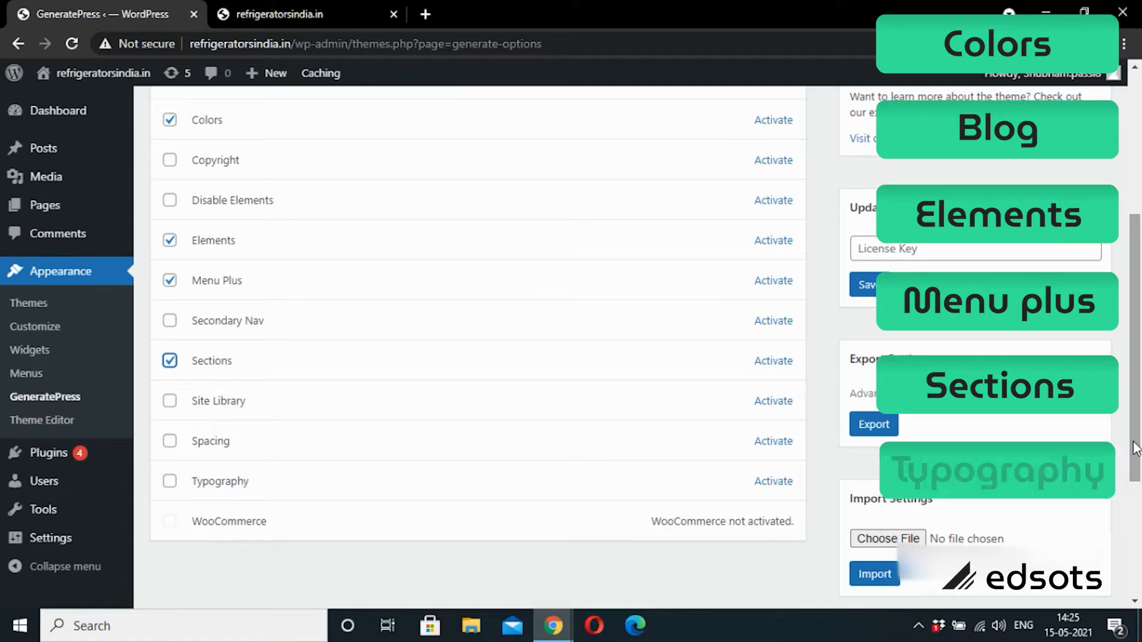
left_click(172, 485)
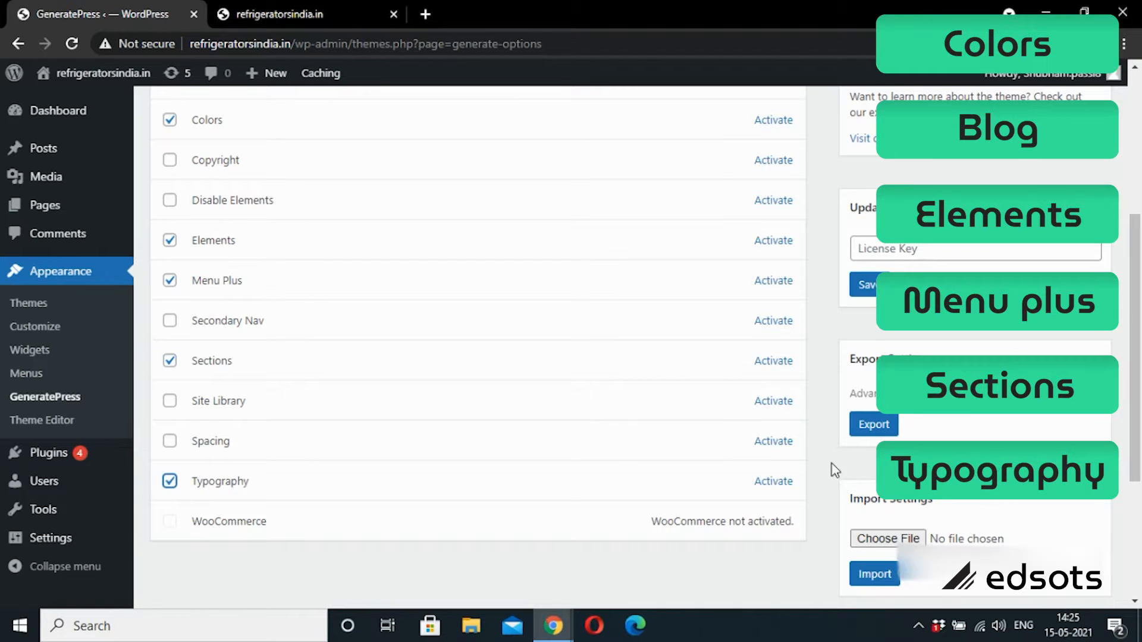
left_click_drag(1140, 365, 1120, 232)
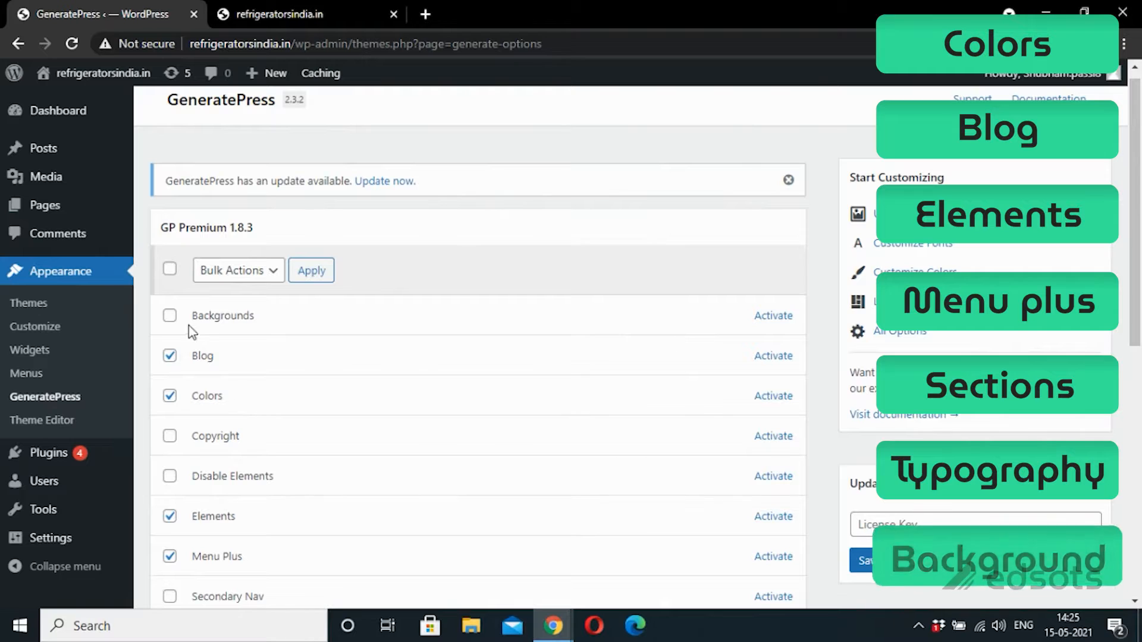
left_click(169, 316)
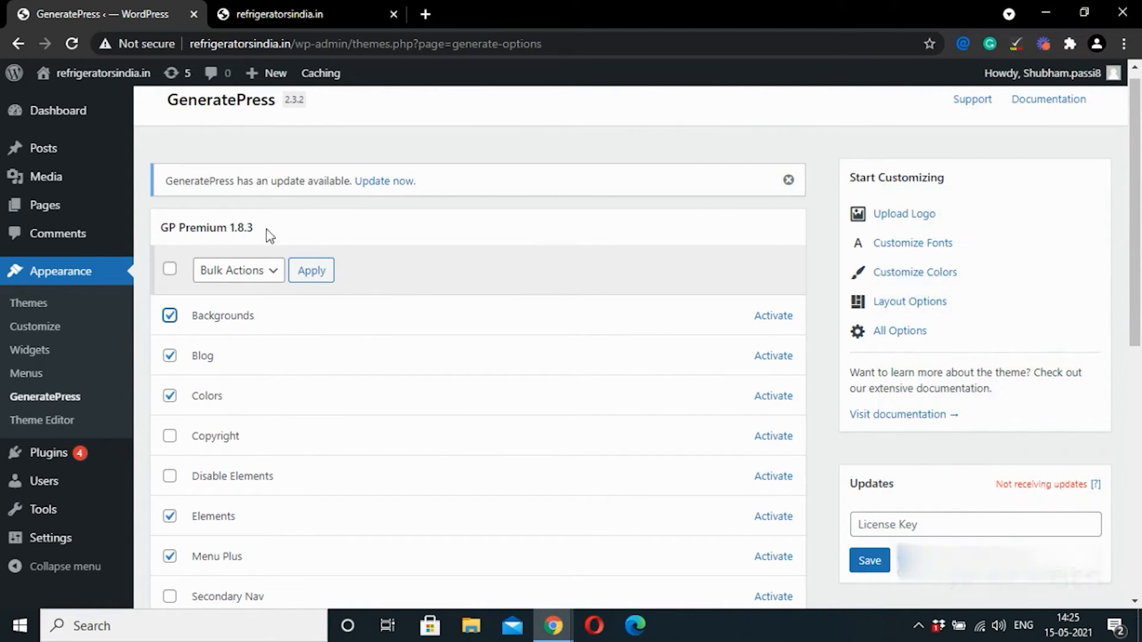
Step: Apply the Activate bulk action to the ticked GP Premium modules
left_click(251, 275)
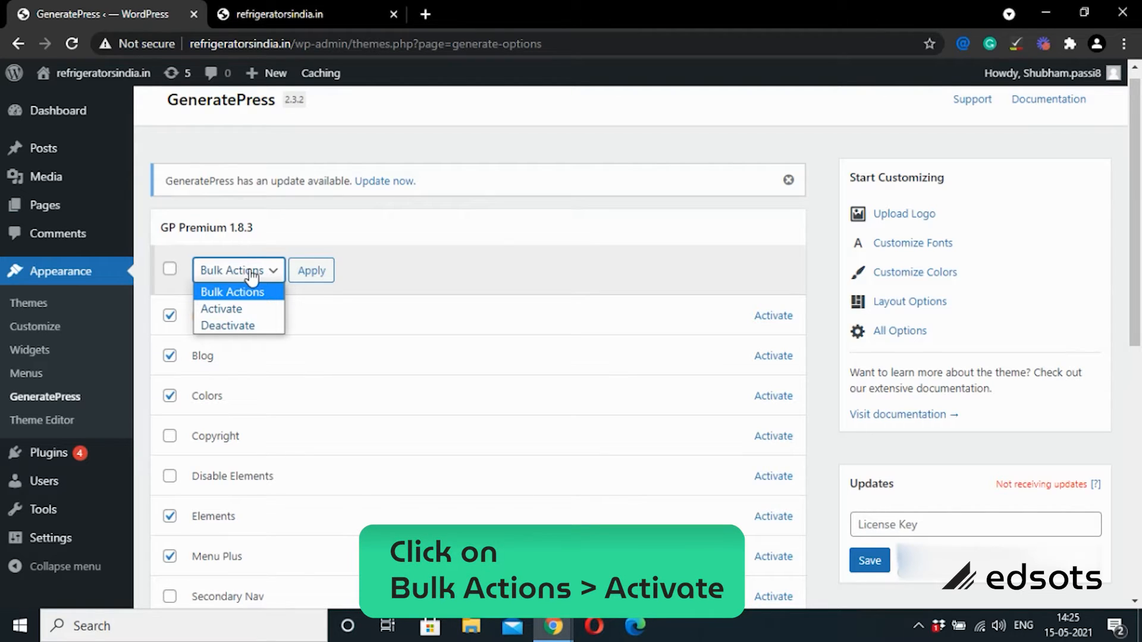
left_click(228, 309)
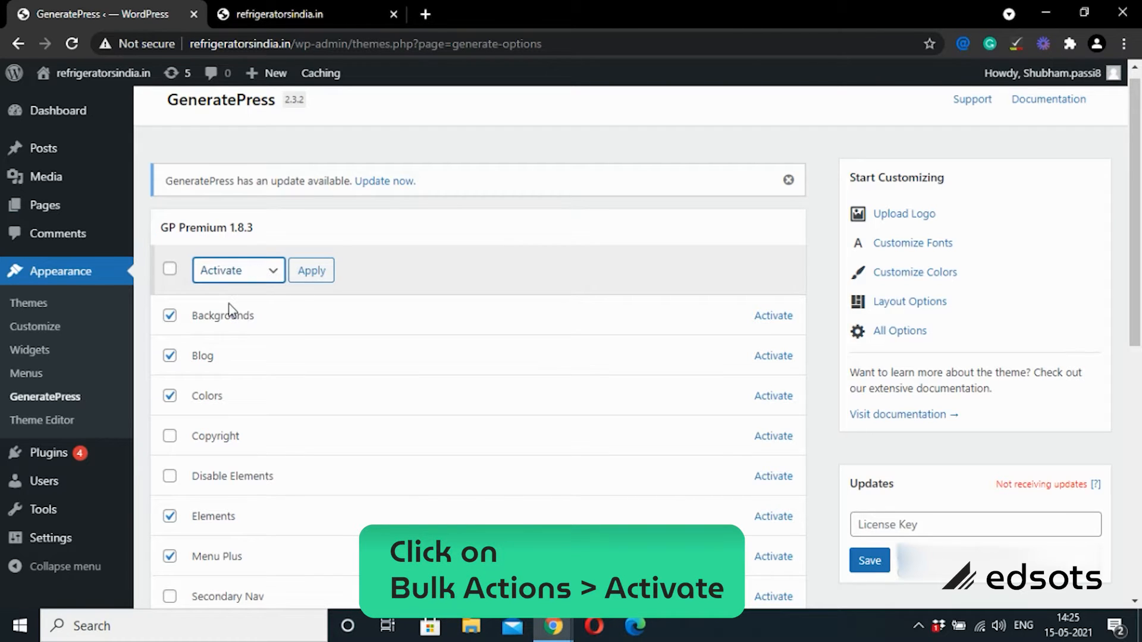
left_click(312, 286)
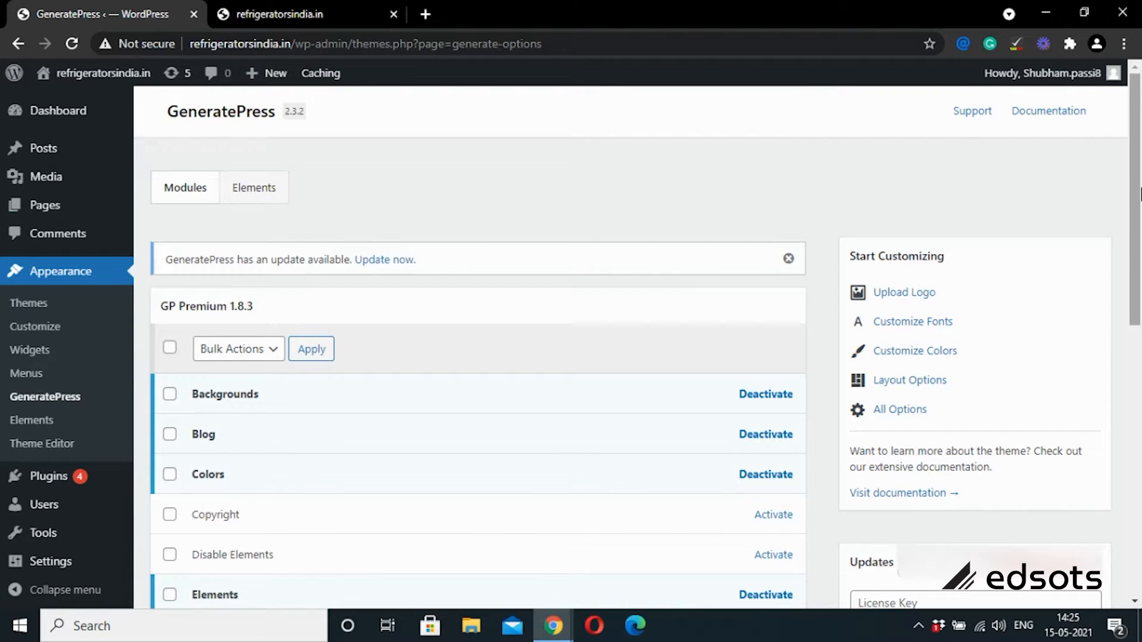
Step: Scroll to the Updates box and click into the empty License Key field
left_click_drag(1140, 198, 1133, 341)
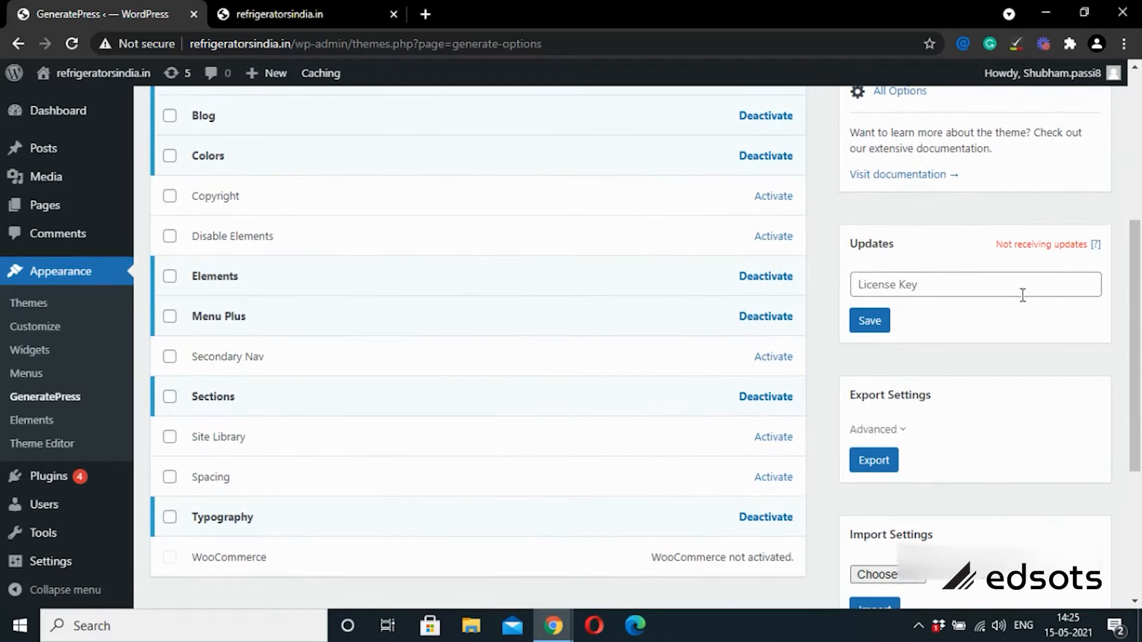
left_click(946, 290)
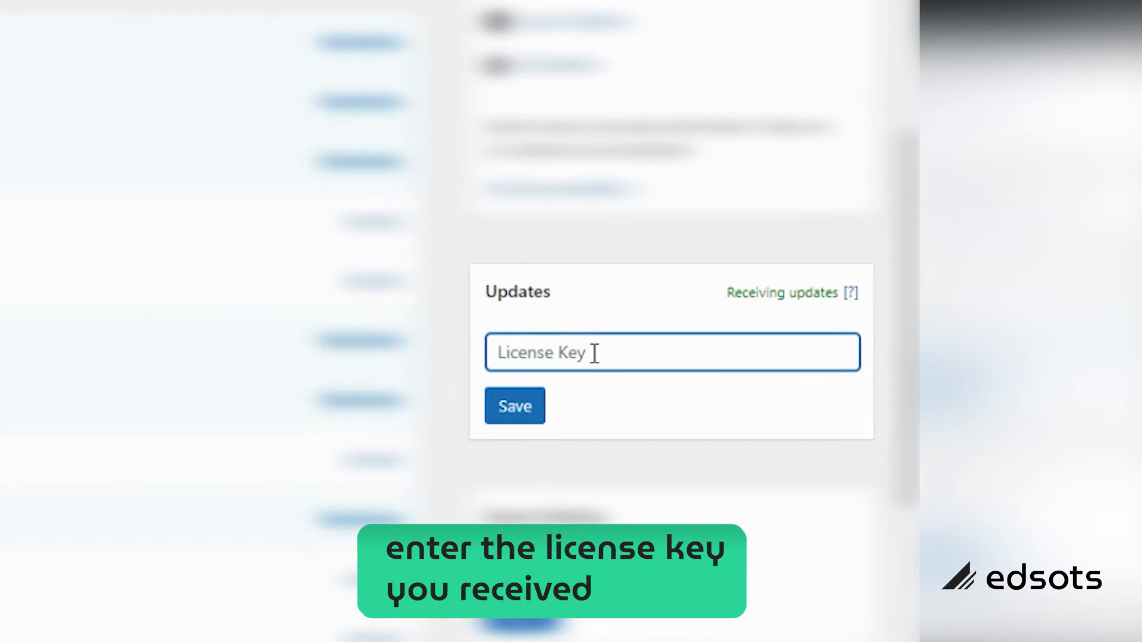
Step: Paste the GP Premium license key, untick Receive beta updates, and save it
key("ctrl+v")
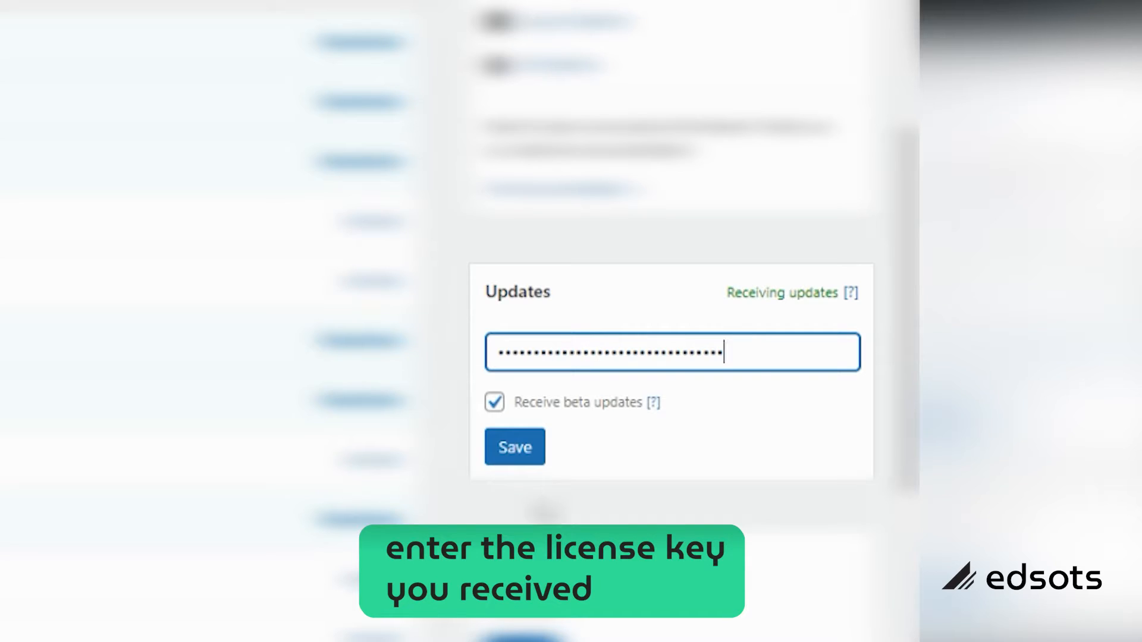
left_click(495, 405)
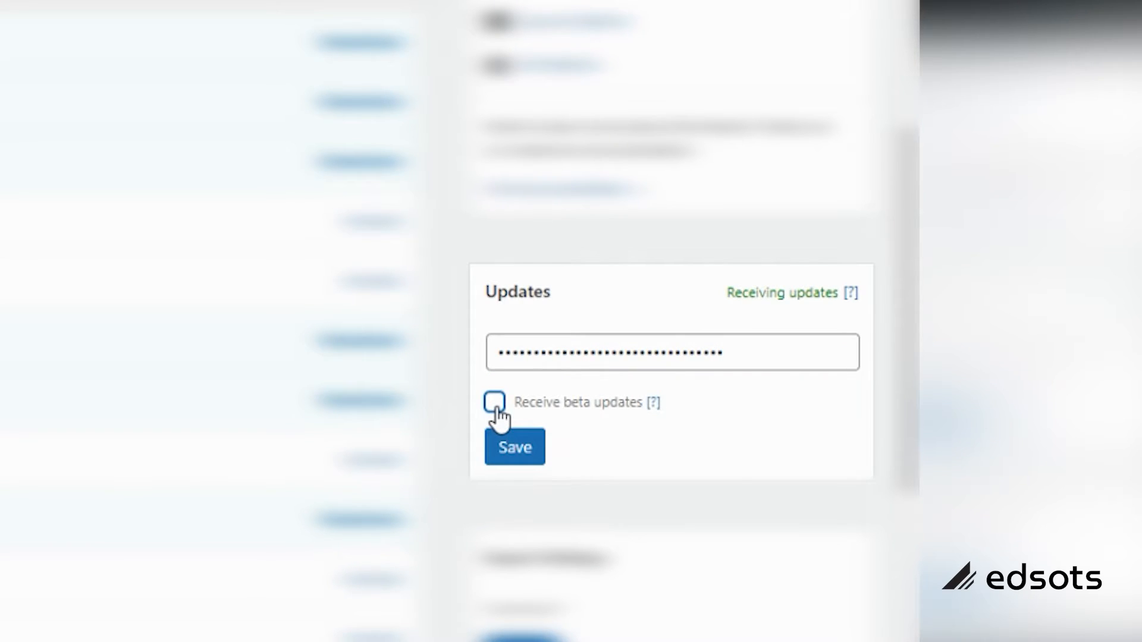
left_click(519, 457)
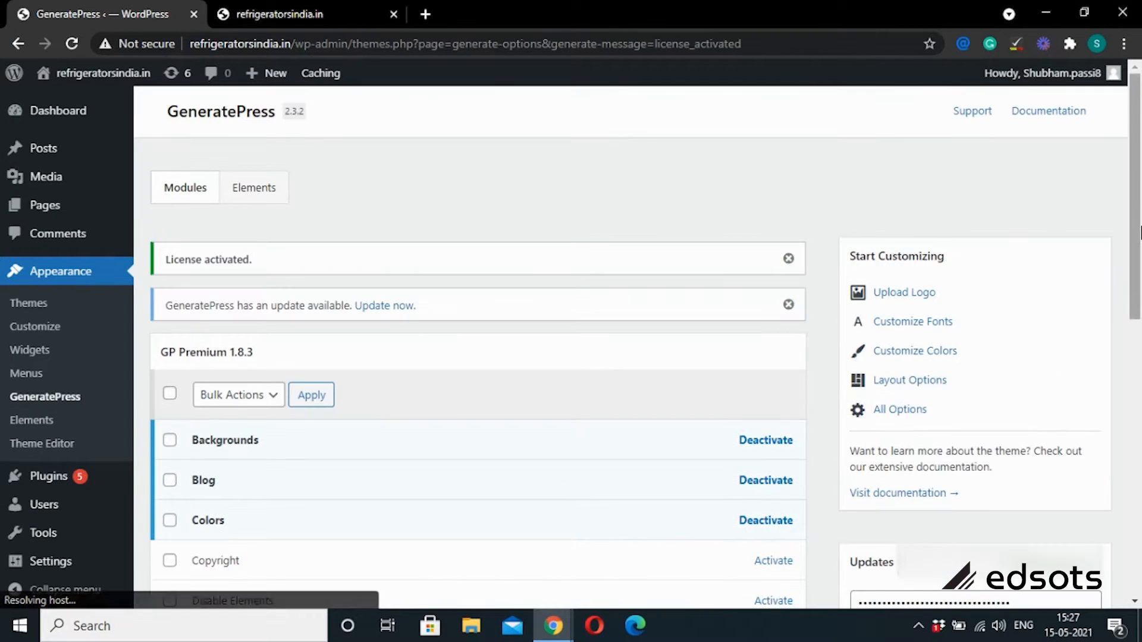
mouse_move(1137, 234)
left_mouse_down()
mouse_move(1137, 471)
mouse_move(1122, 256)
mouse_move(1139, 236)
left_mouse_up()
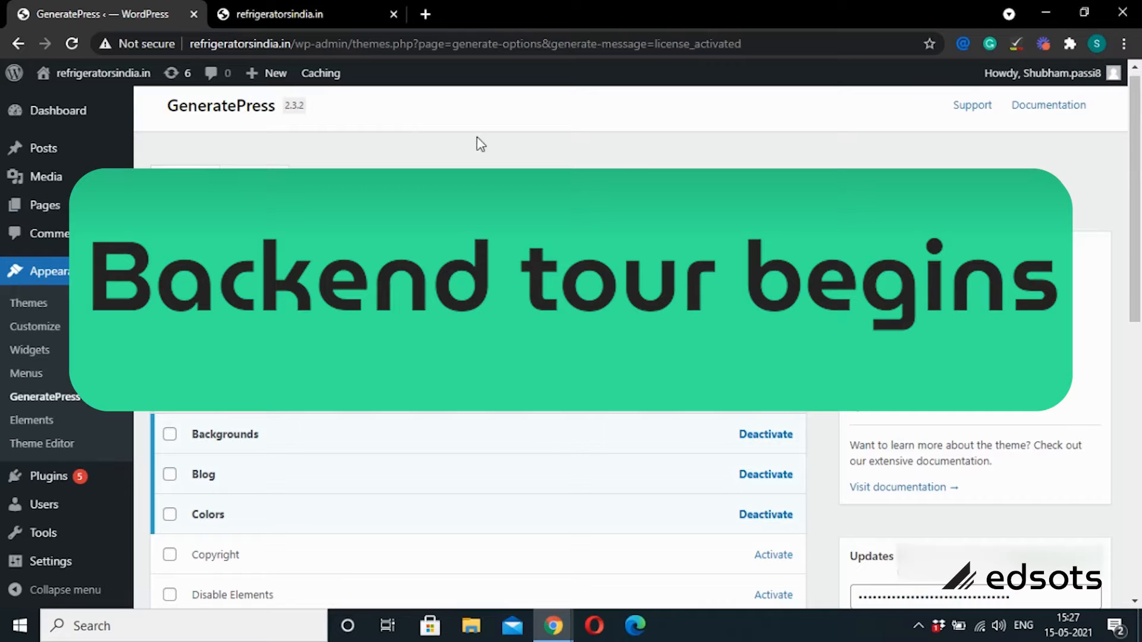
Step: Check the Posts list with its Hello world! post and the front page, then start a new post
mouse_move(56, 158)
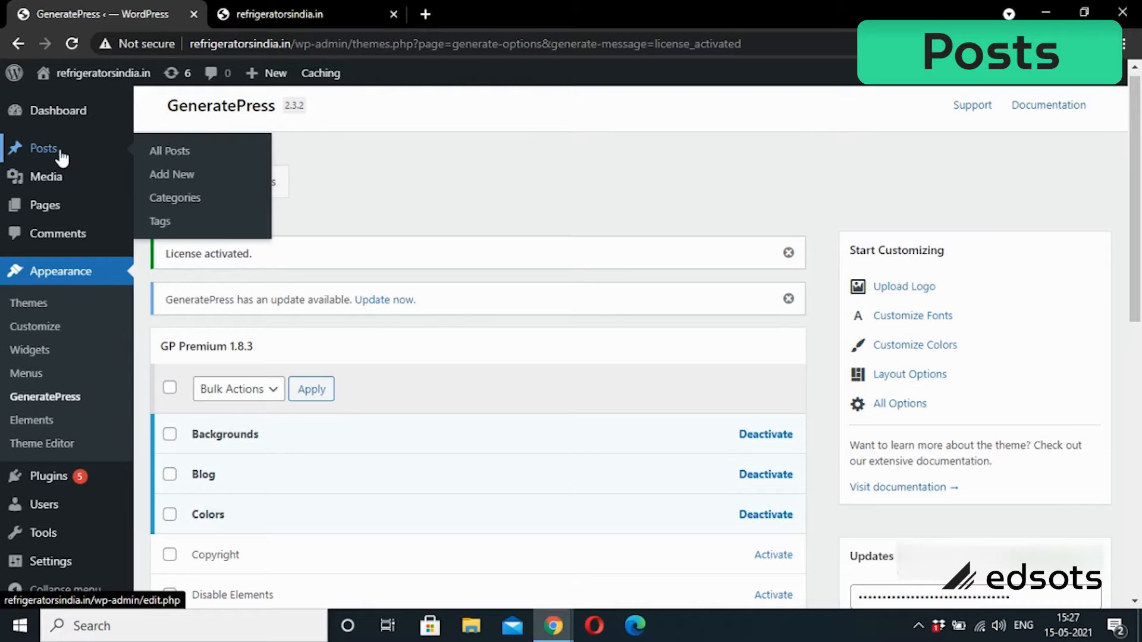
left_click(170, 157)
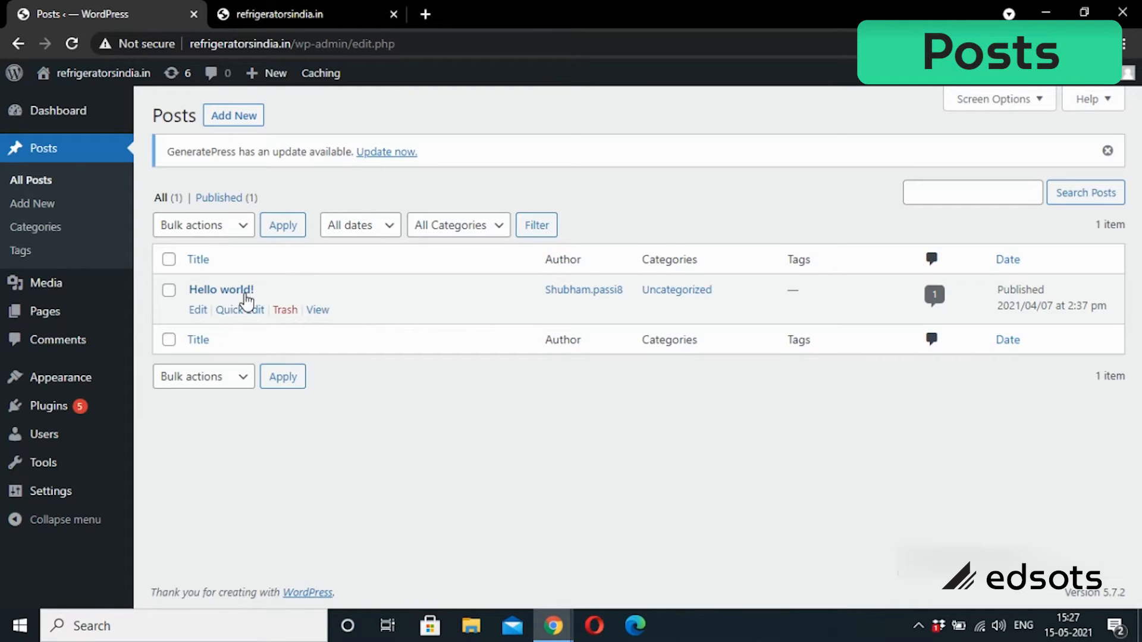
left_click(246, 7)
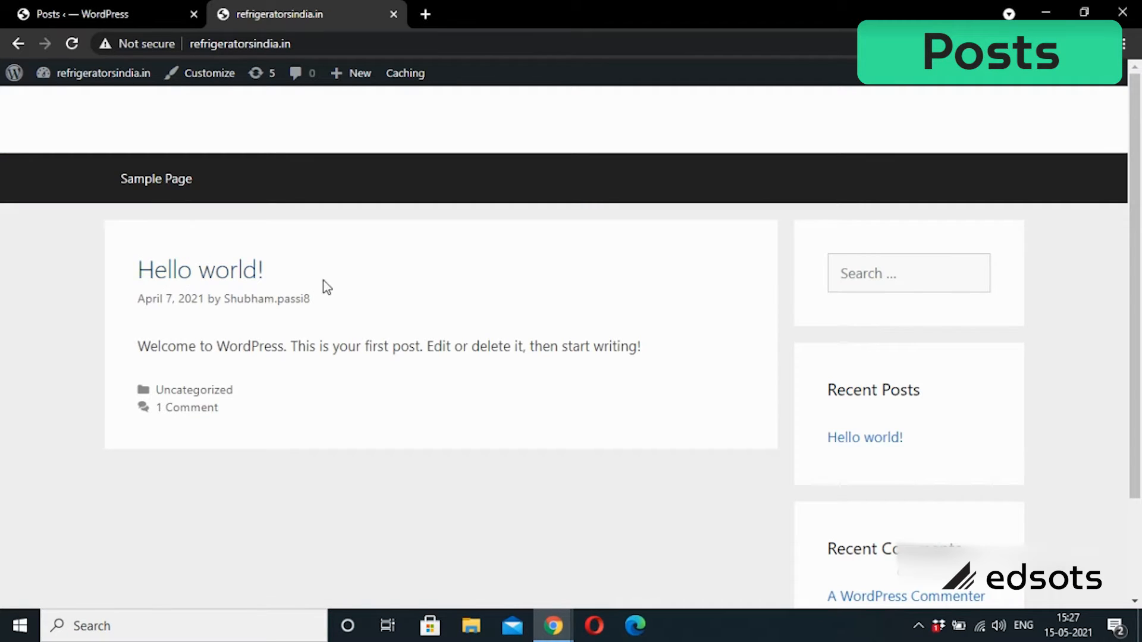
left_click(169, 8)
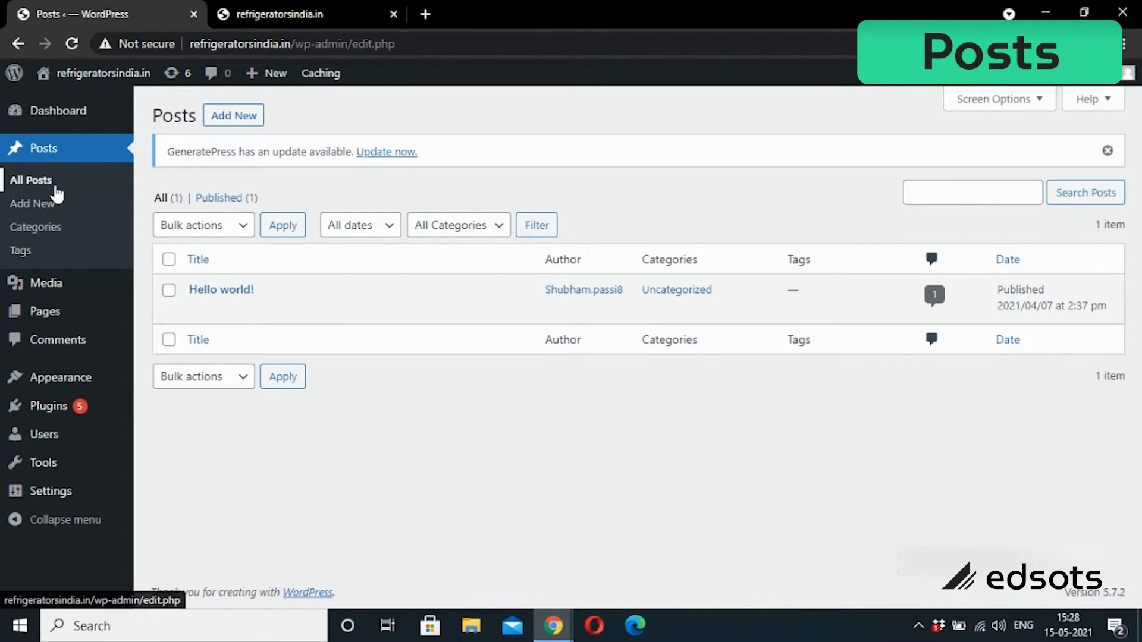
left_click(41, 204)
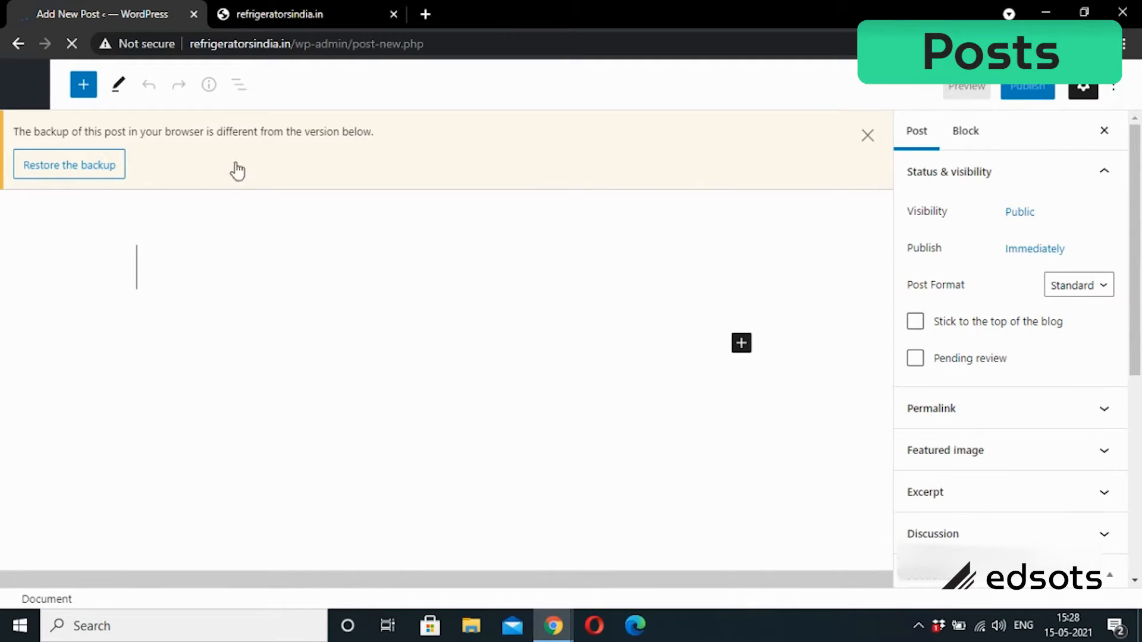
Step: Title a new post 'Best refrigerators in India', then leave it unsaved for the Posts list
left_click(867, 137)
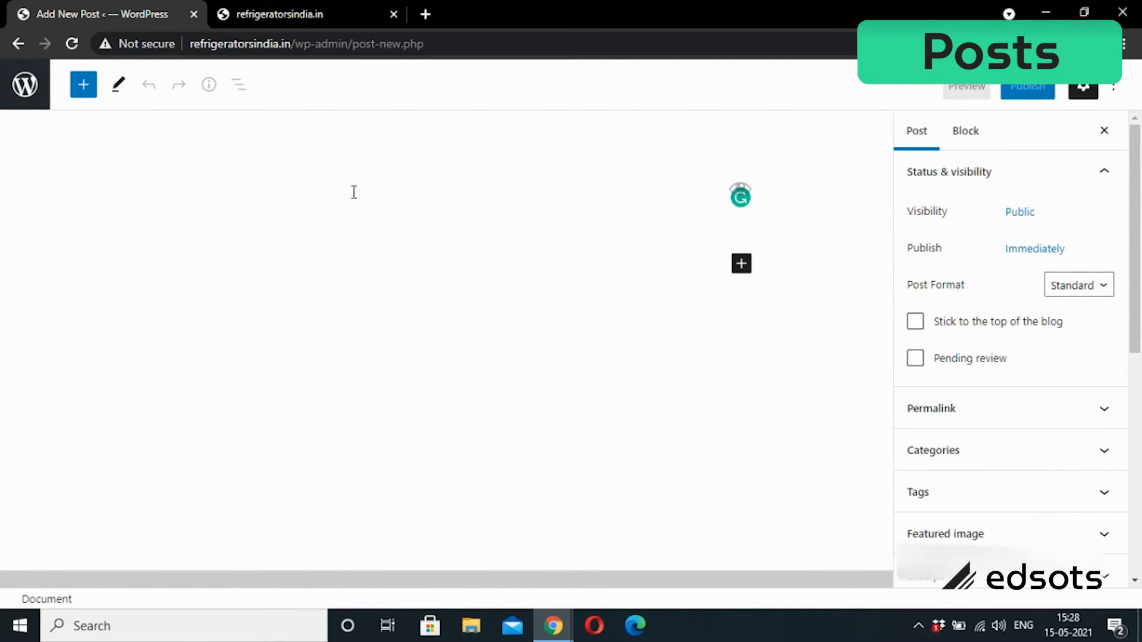
left_click(315, 208)
type("jebgjheb")
key("BackSpace")
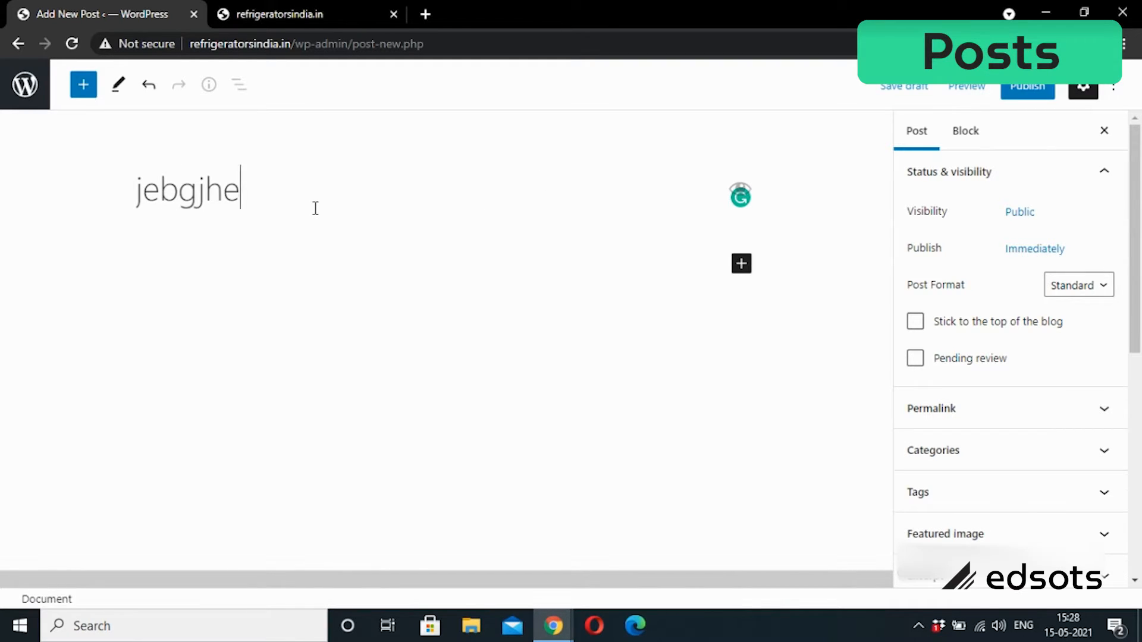
key("BackSpace")
key("BackSpace")
key("BackSpace")
key("BackSpace")
key("BackSpace")
key("BackSpace")
key("BackSpace")
type("Best")
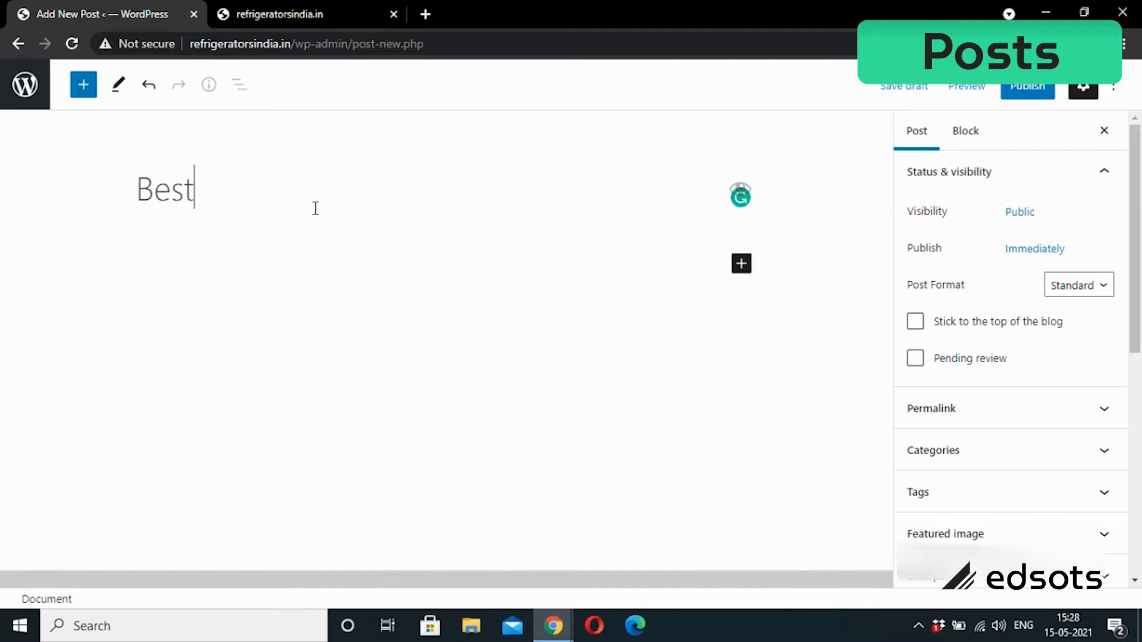
type(" refriger")
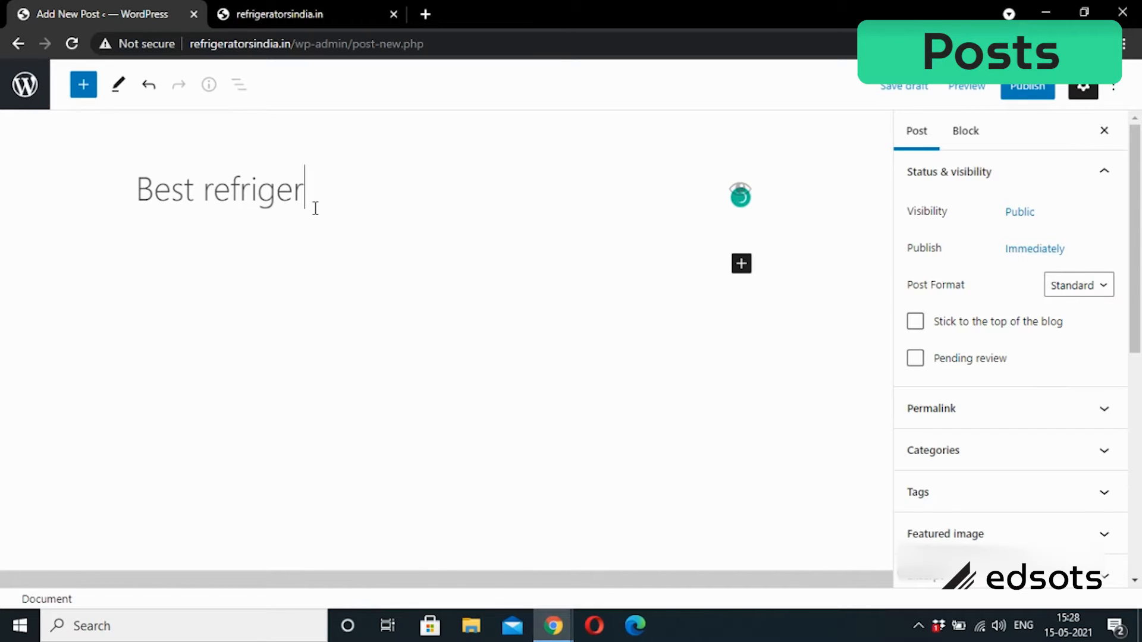
type("ators in India")
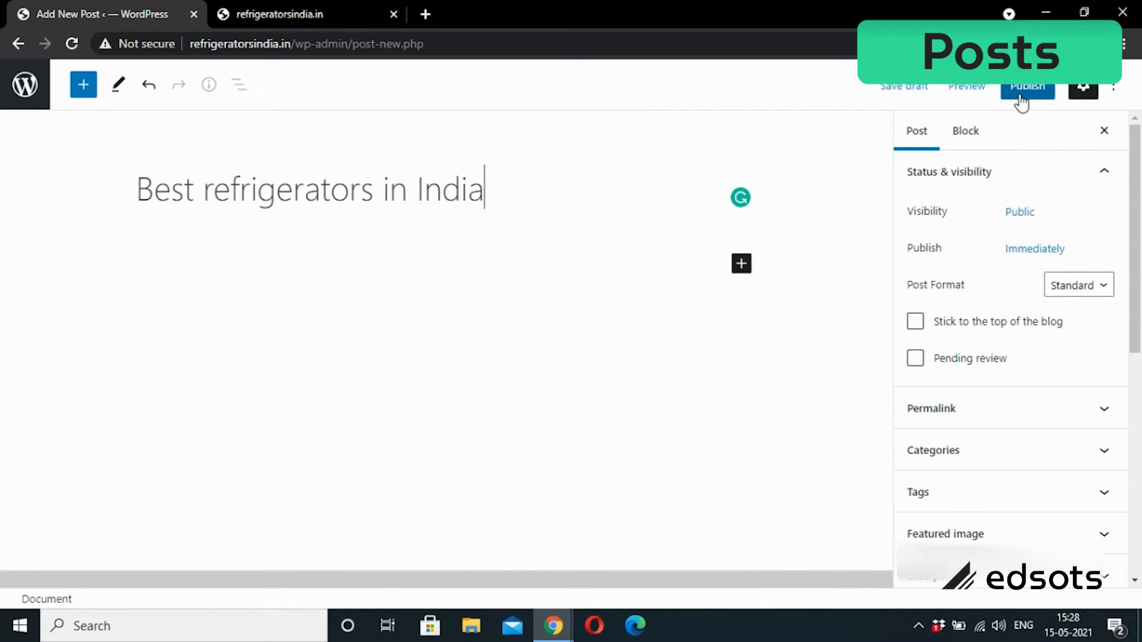
left_click(19, 46)
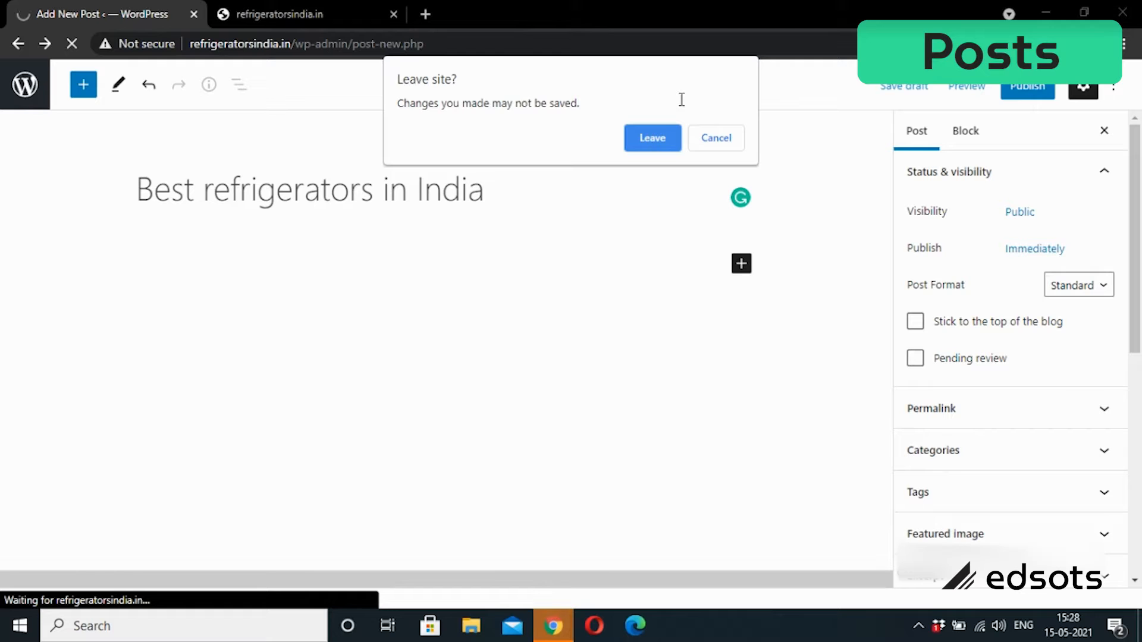
left_click(653, 138)
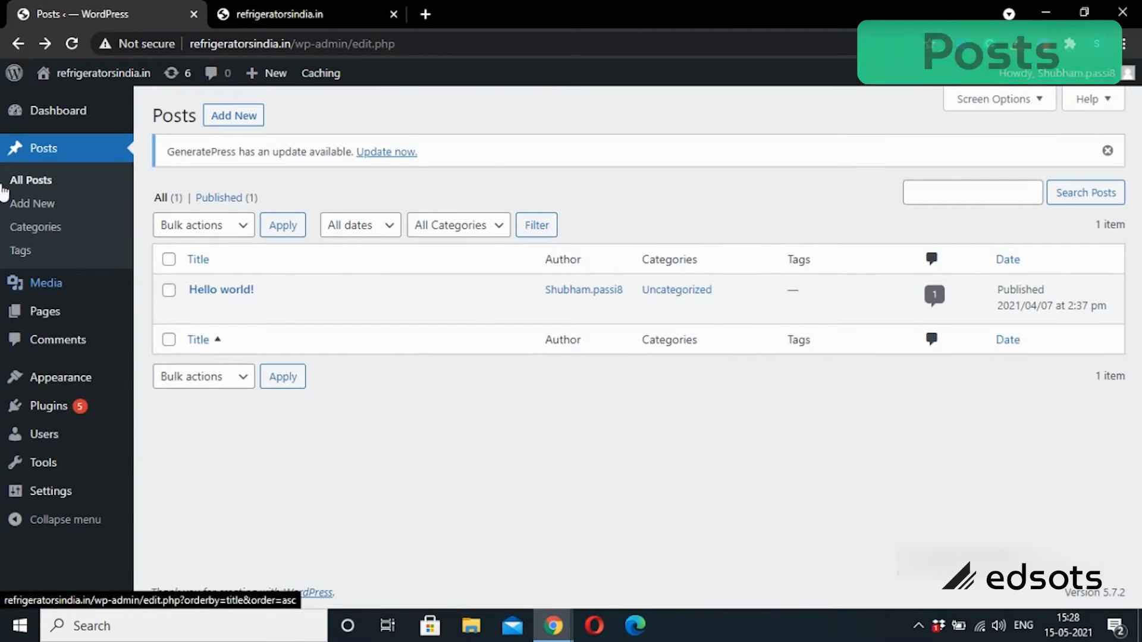
Step: Browse the post Categories page, then move on to the empty Tags page
left_click(51, 233)
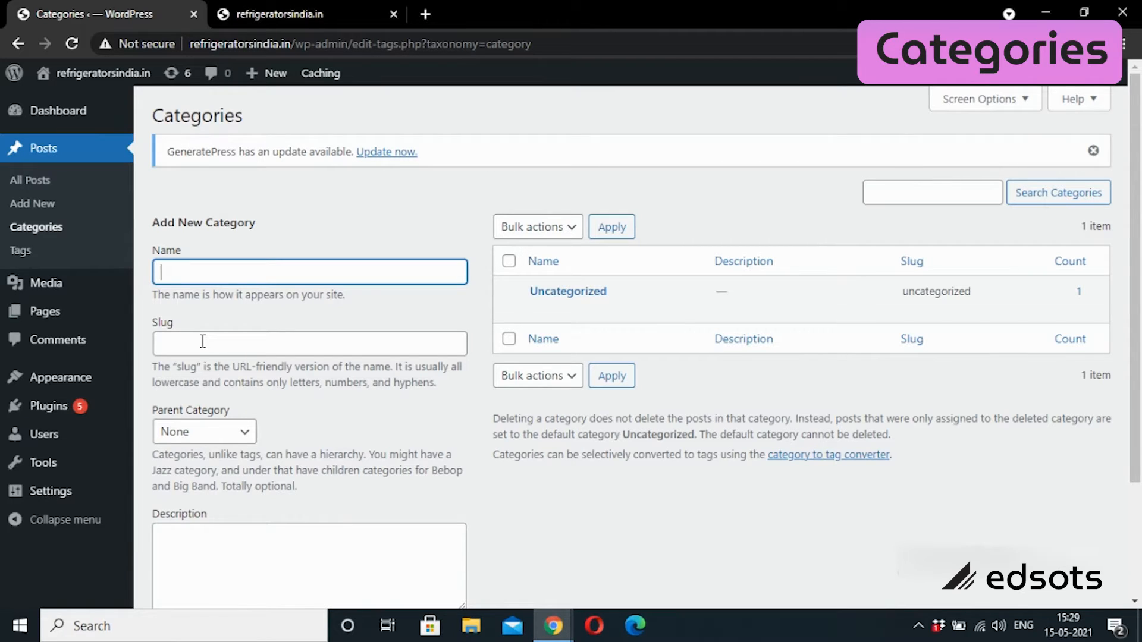
left_click_drag(1139, 286, 1140, 407)
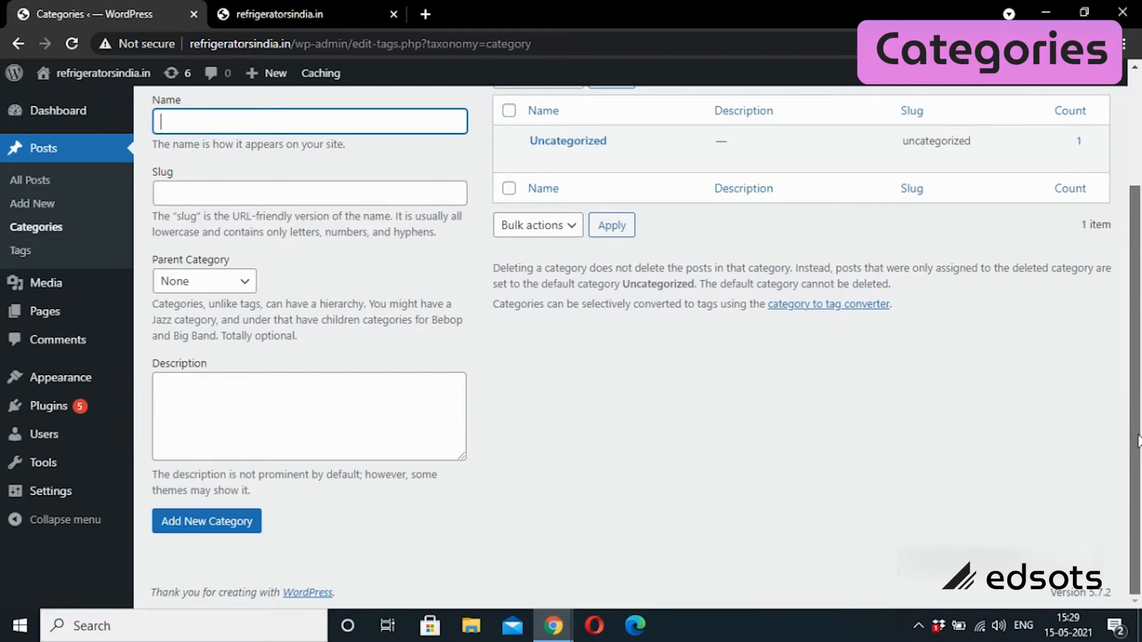
scroll(1134, 417, "up", 1)
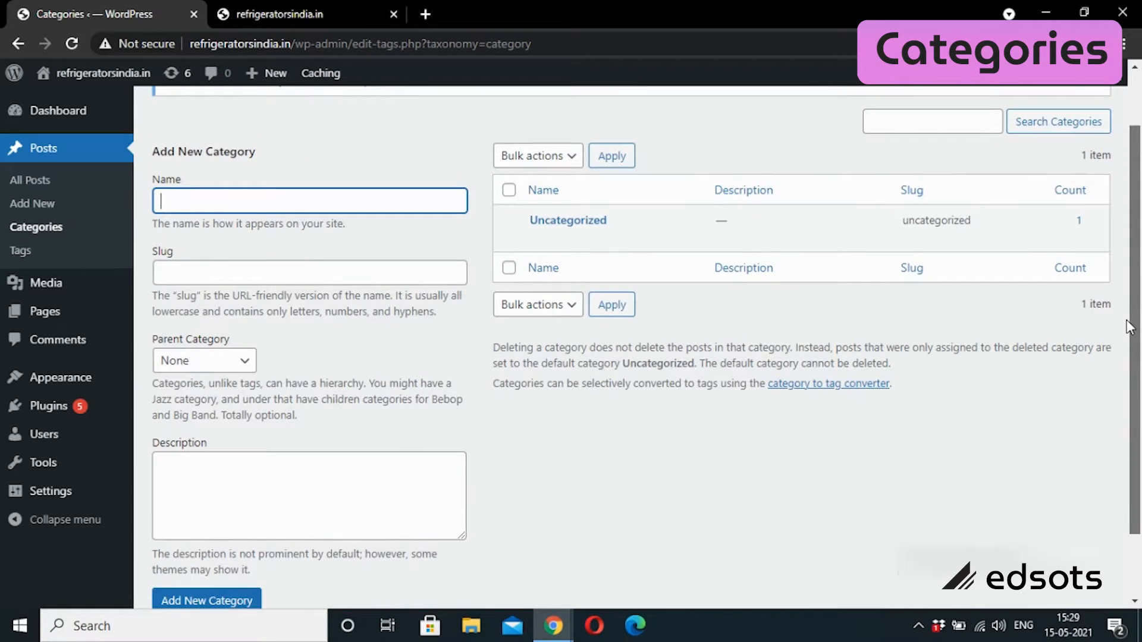
left_click_drag(1131, 327, 1117, 303)
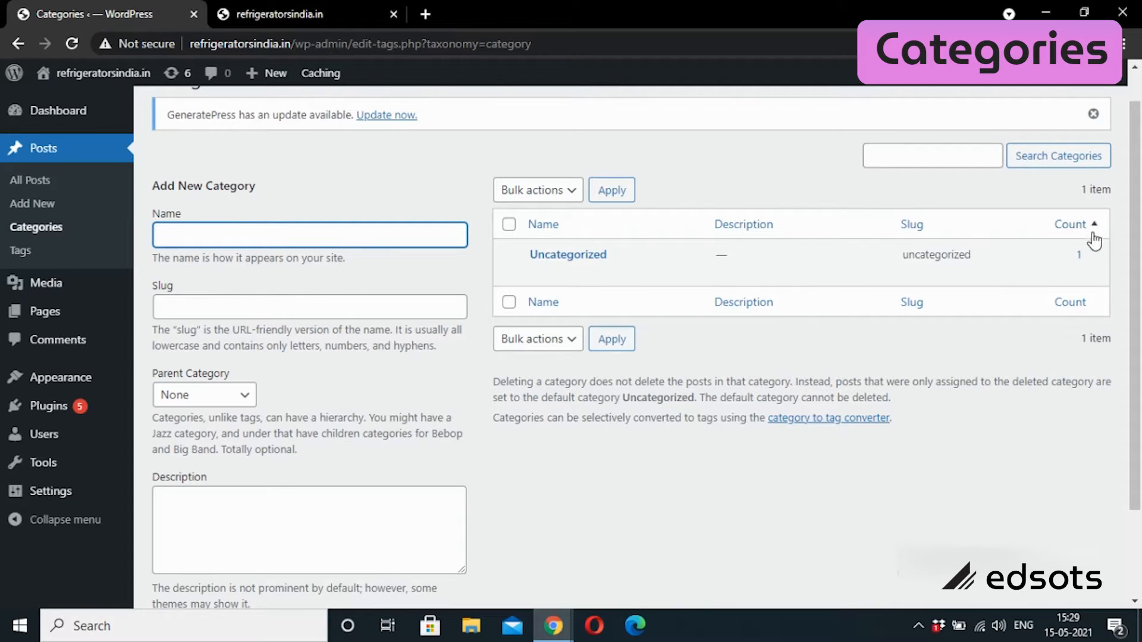
left_click(28, 251)
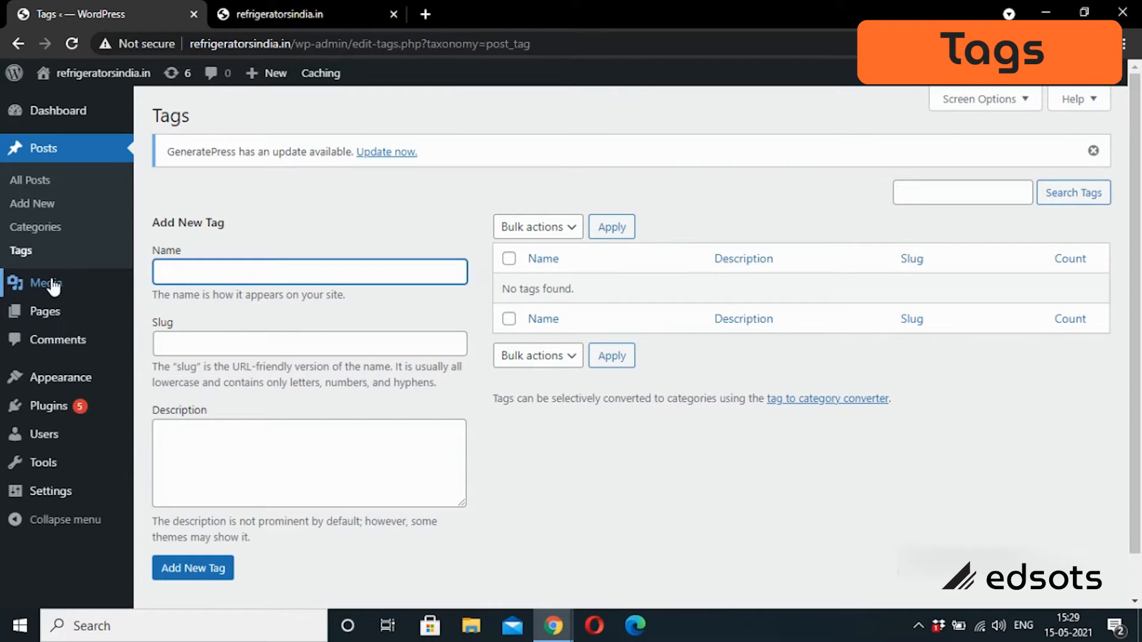
Step: Open Library from the Media menu to see the empty media library
mouse_move(43, 294)
left_click(176, 287)
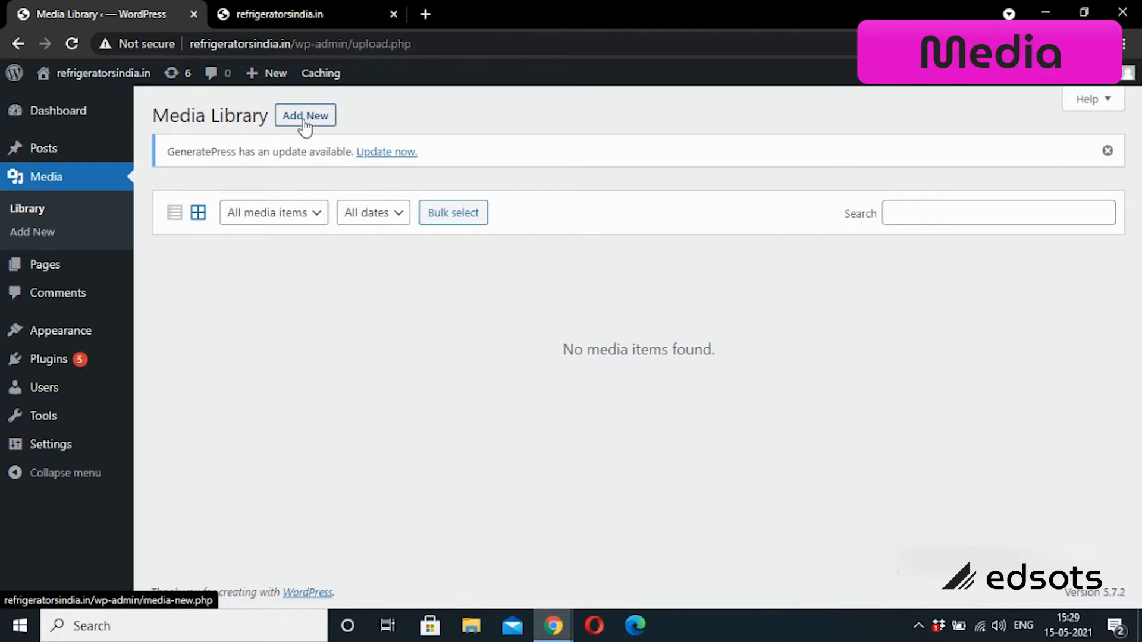
Step: Visit the media upload page, cancel file selection, then go to the Pages list
left_click(37, 238)
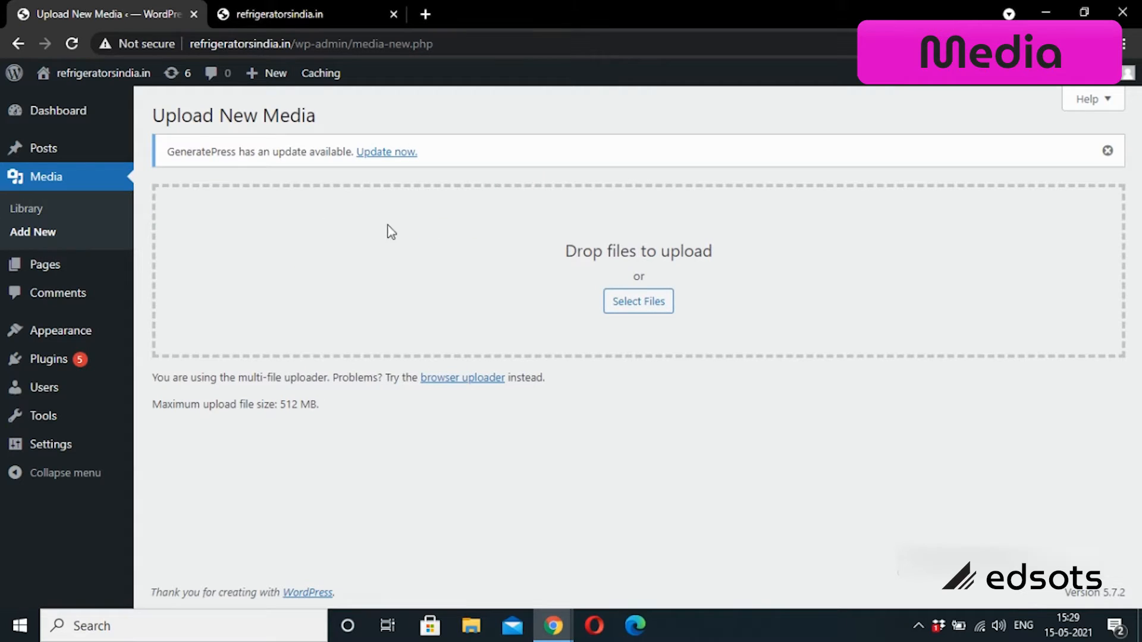
left_click(653, 303)
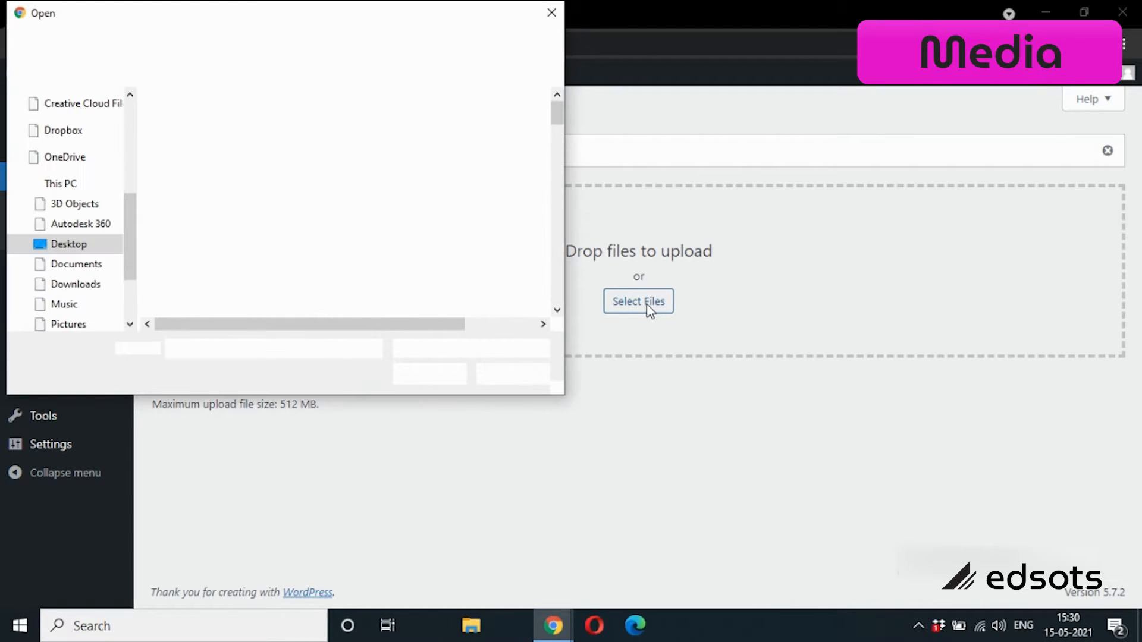
left_click(552, 13)
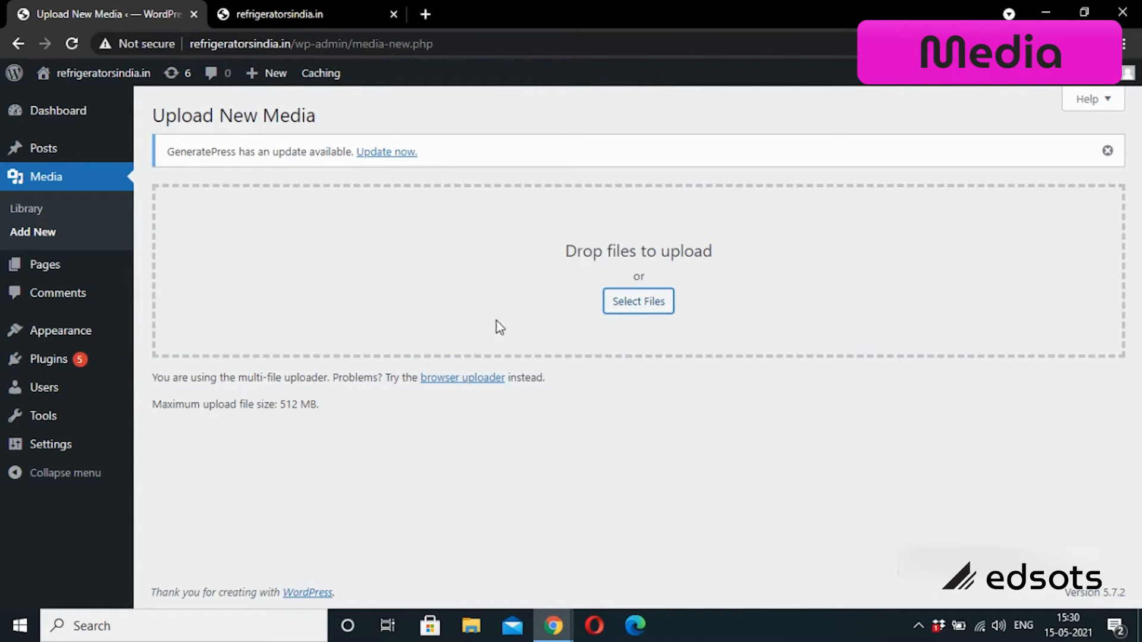
mouse_move(105, 262)
left_click(47, 269)
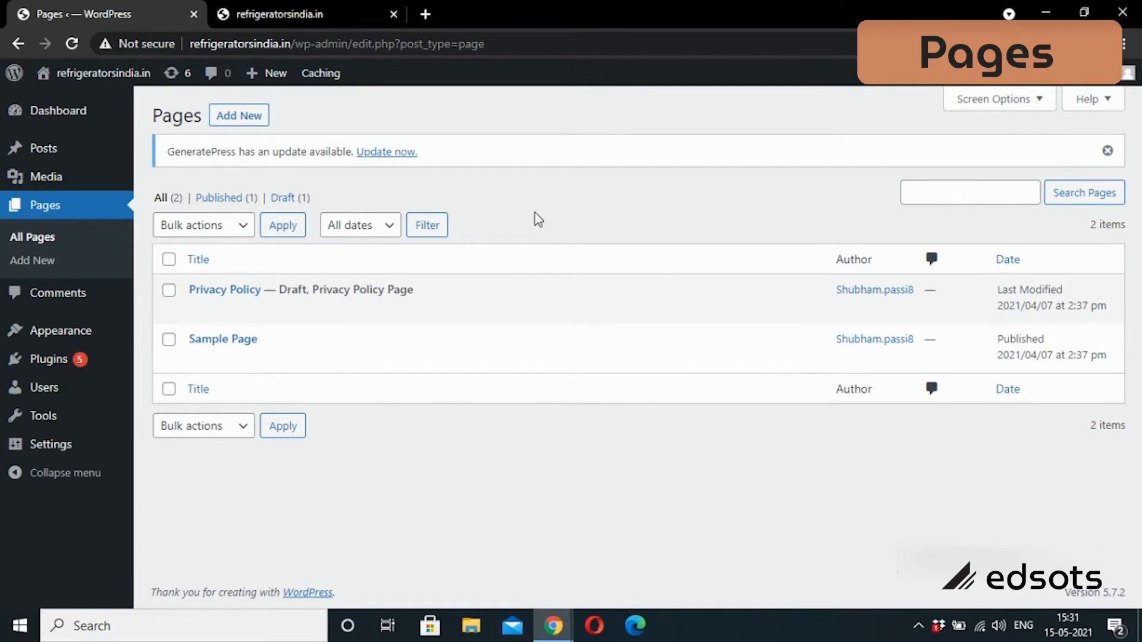
Step: Open Comments to view the single approved sample comment on Hello world!
mouse_move(43, 147)
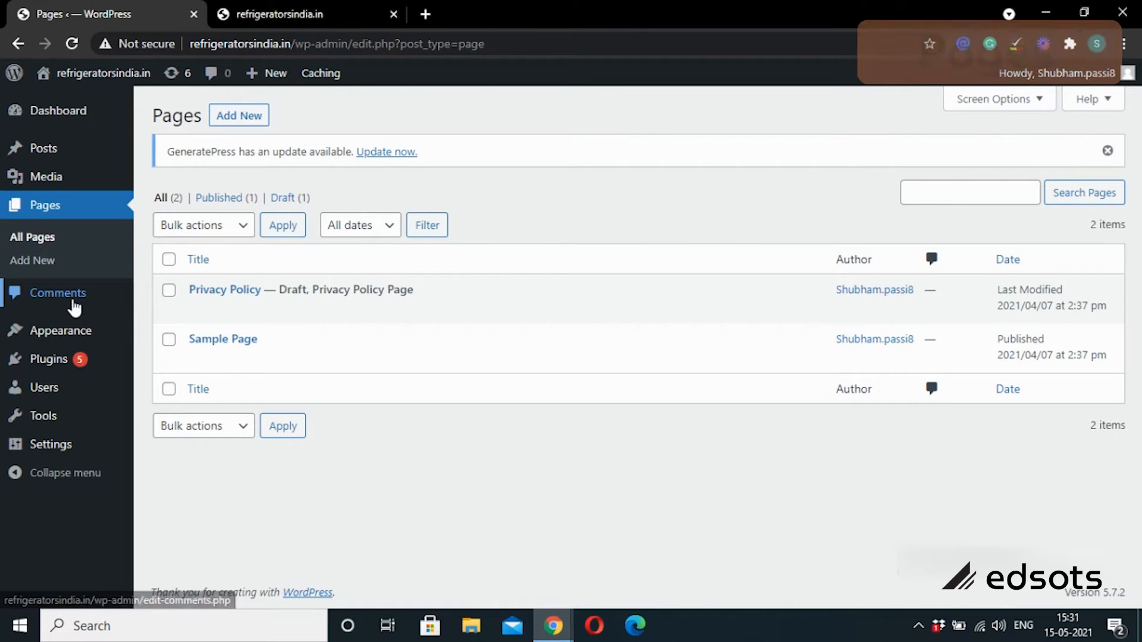
left_click(39, 295)
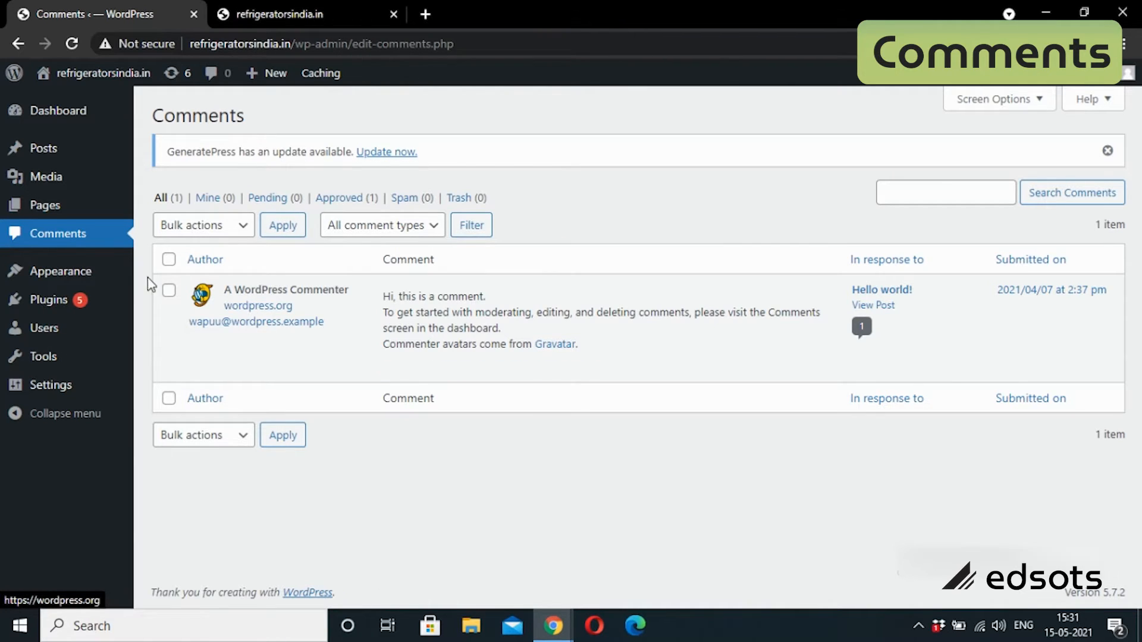
mouse_move(18, 280)
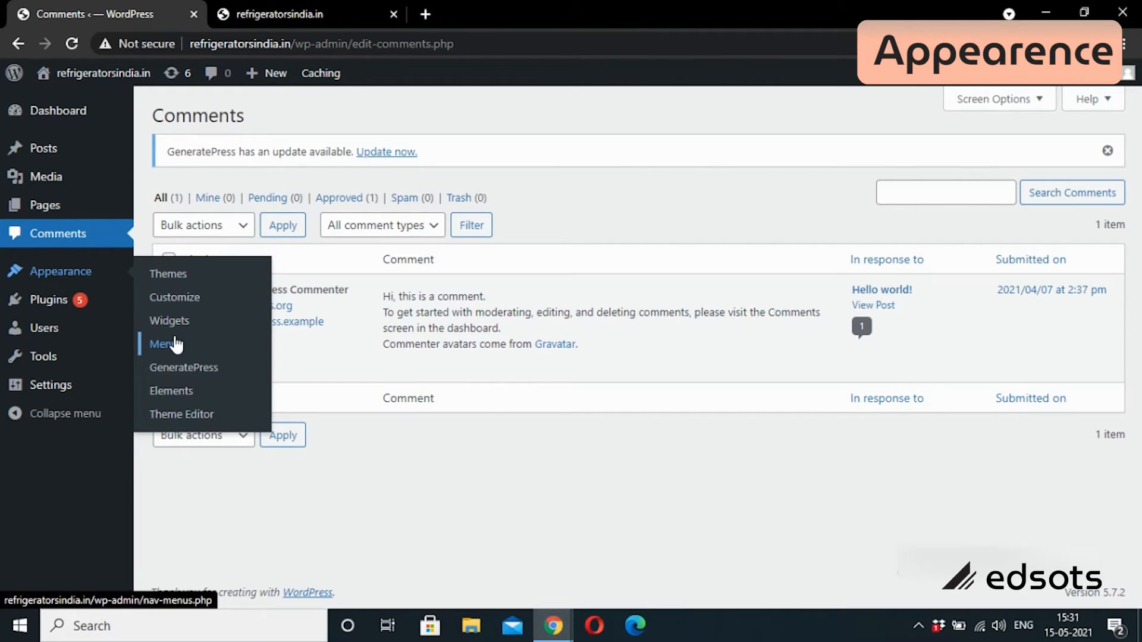
mouse_move(72, 307)
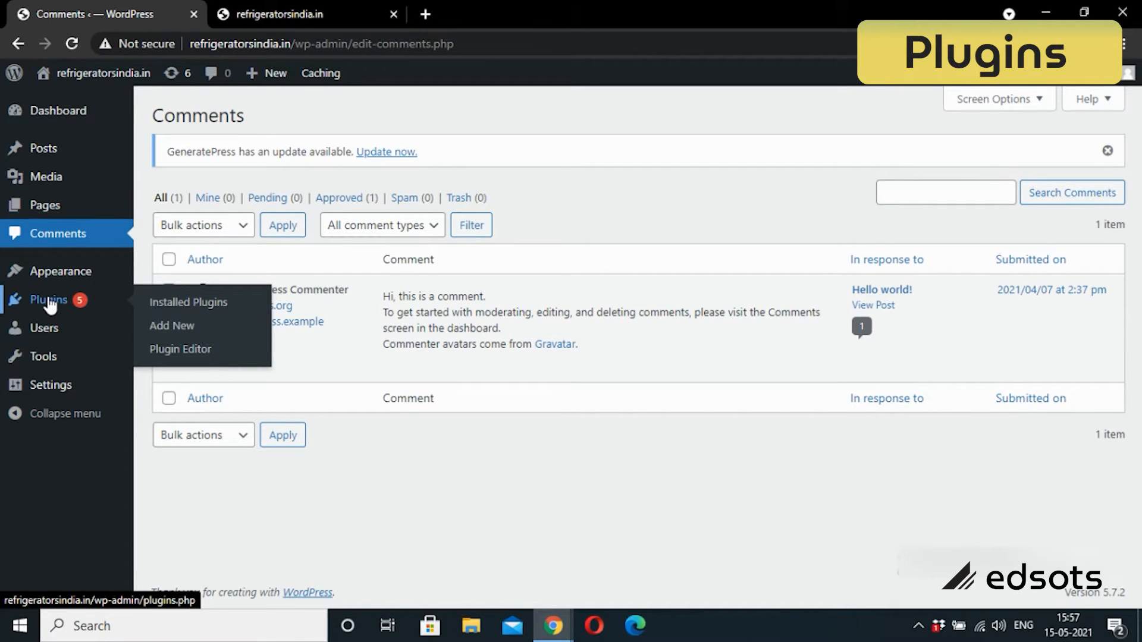
Step: Search the plugin directory for 'elementor' and scroll through the Elementor Website Builder results
left_click(183, 333)
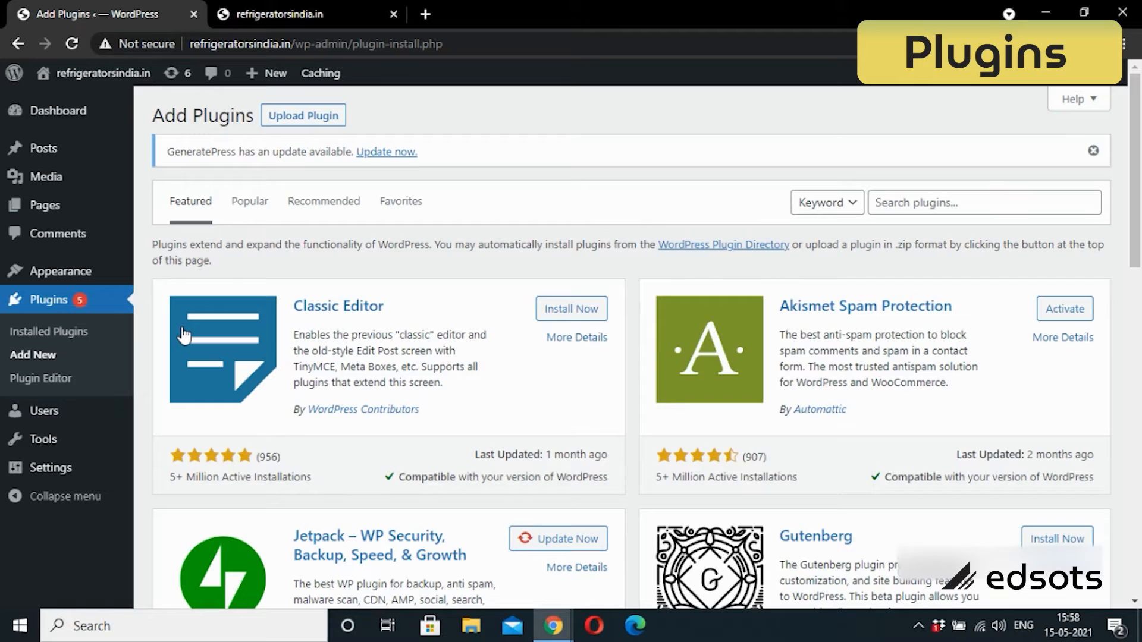
left_click(306, 118)
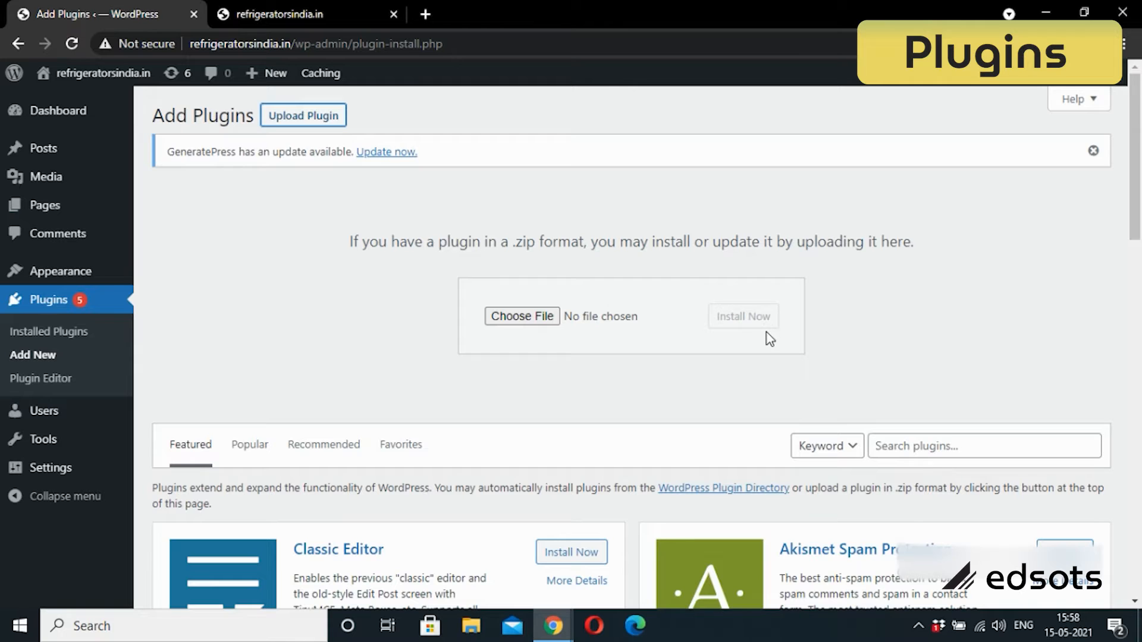
left_click_drag(1141, 119, 1140, 247)
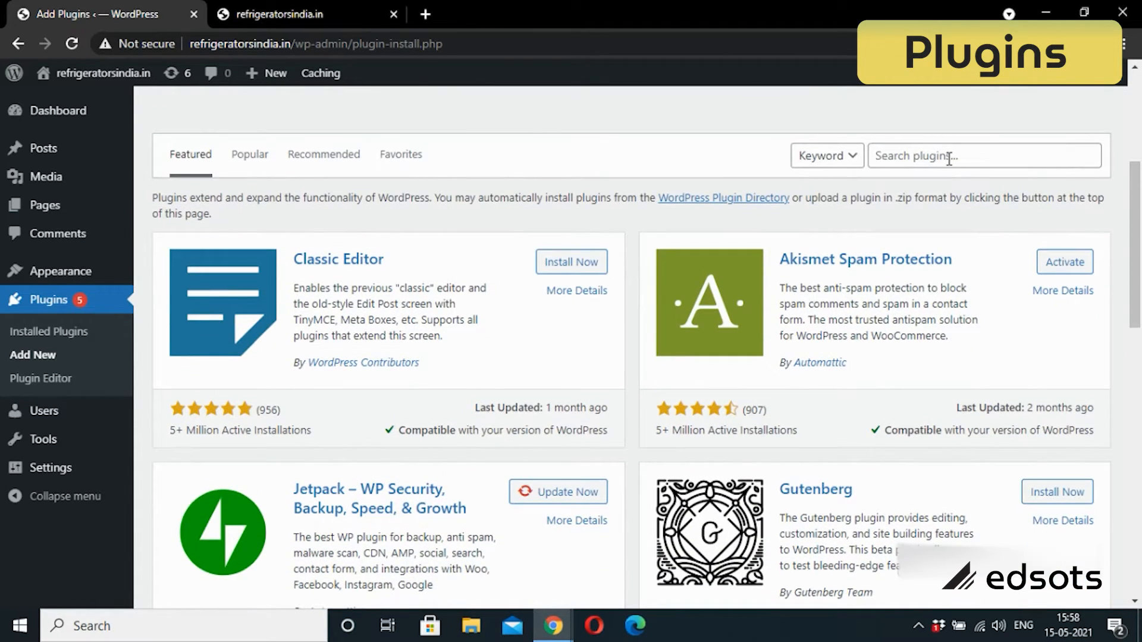
left_click(950, 158)
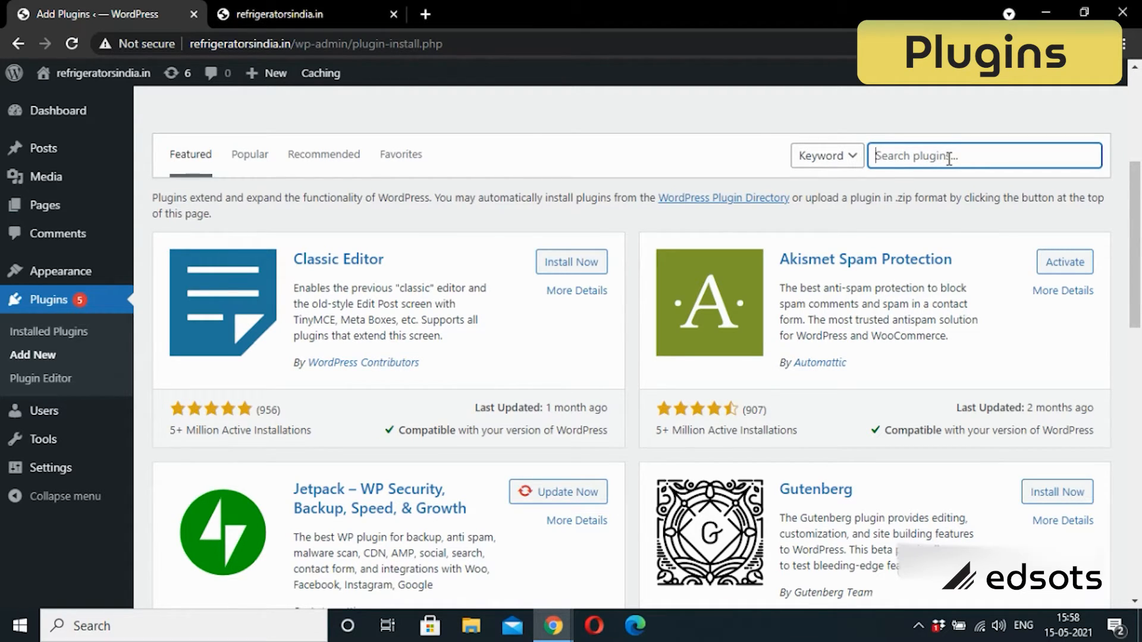
type("elementor")
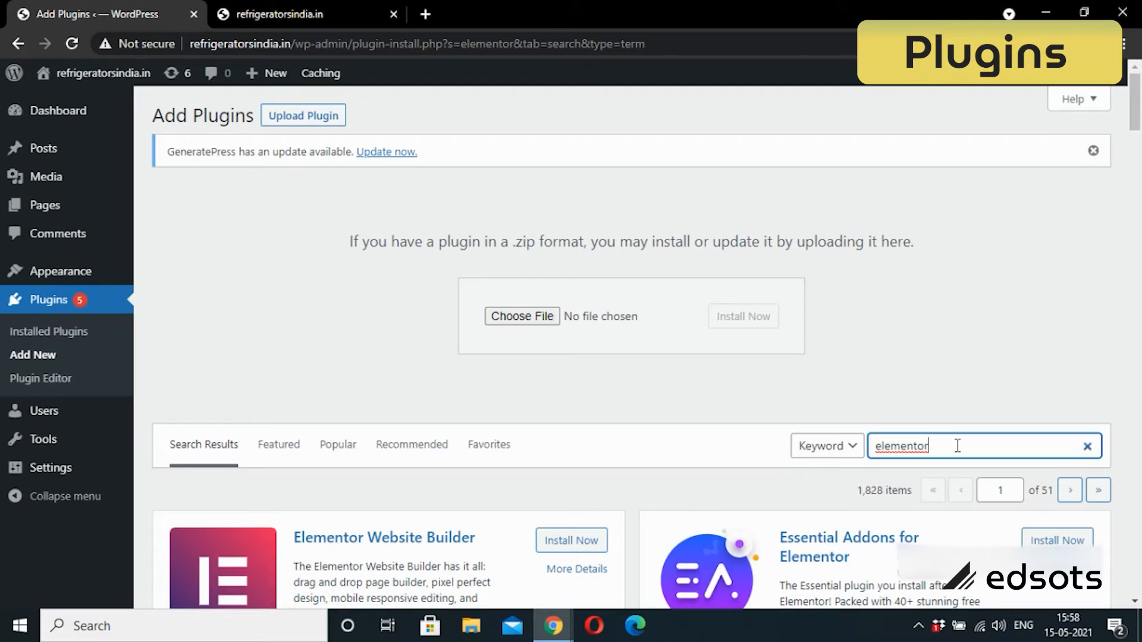
left_click_drag(1136, 116, 1136, 151)
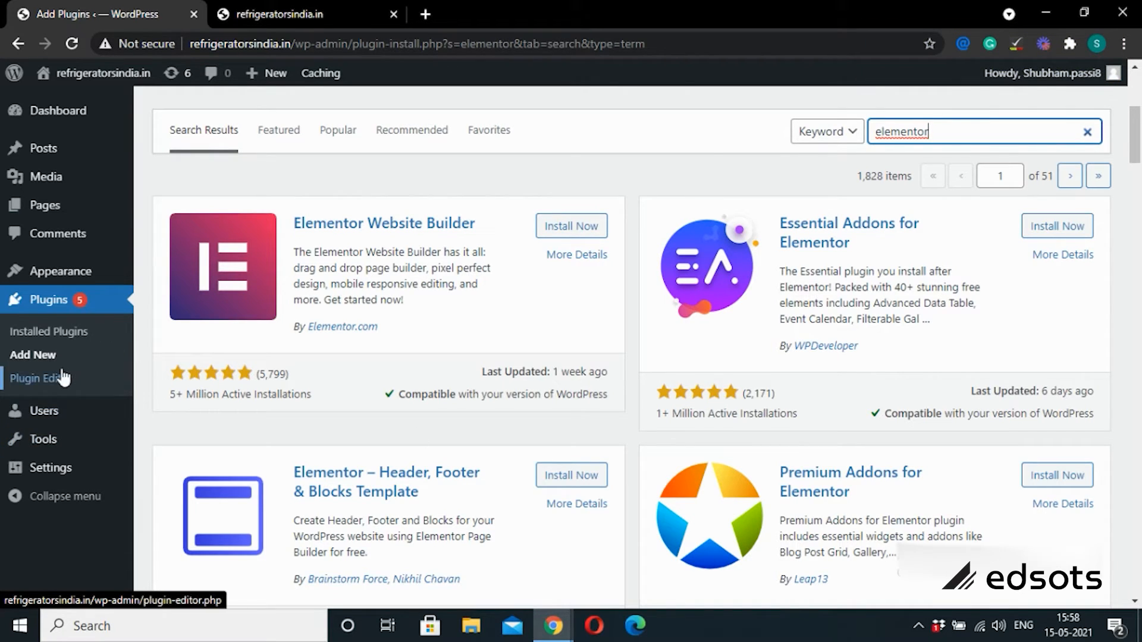
left_click(47, 387)
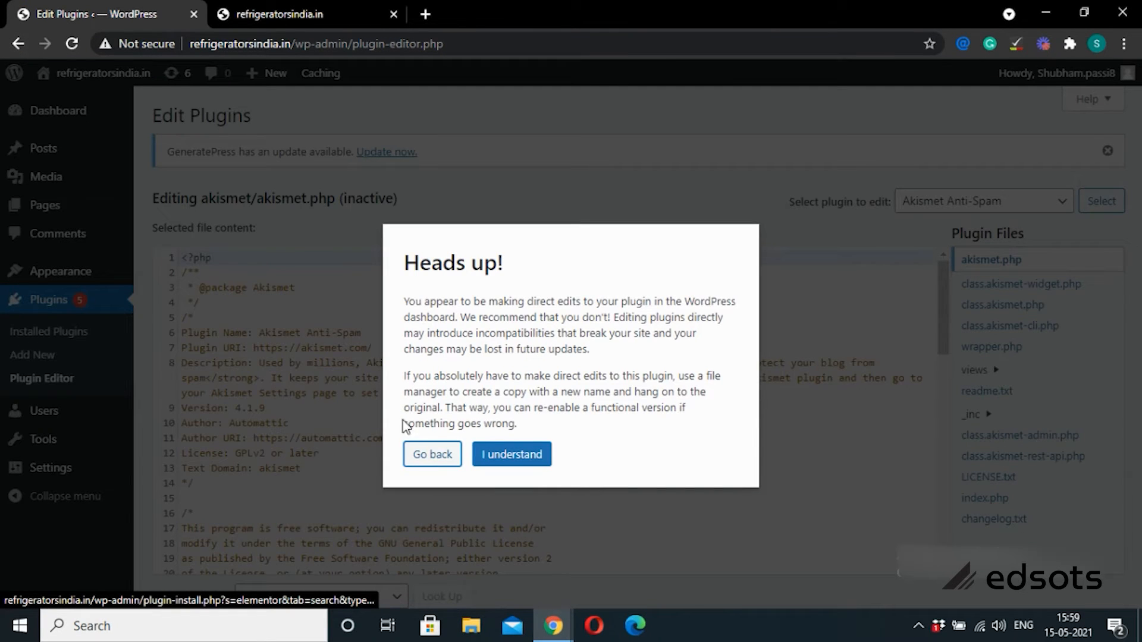
left_click(427, 465)
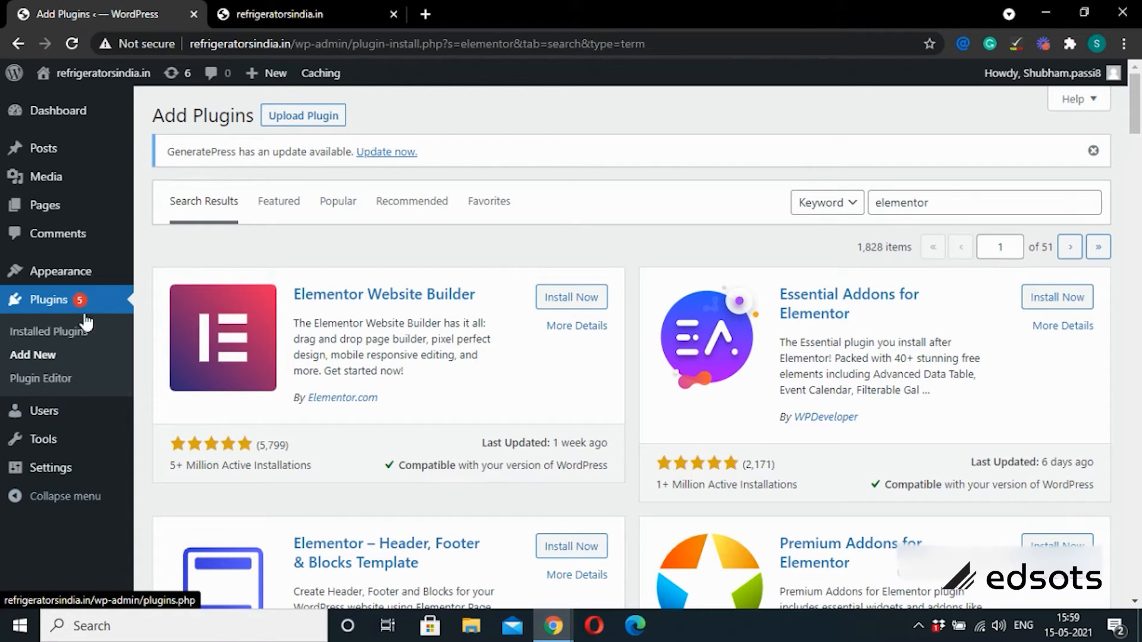
mouse_move(38, 414)
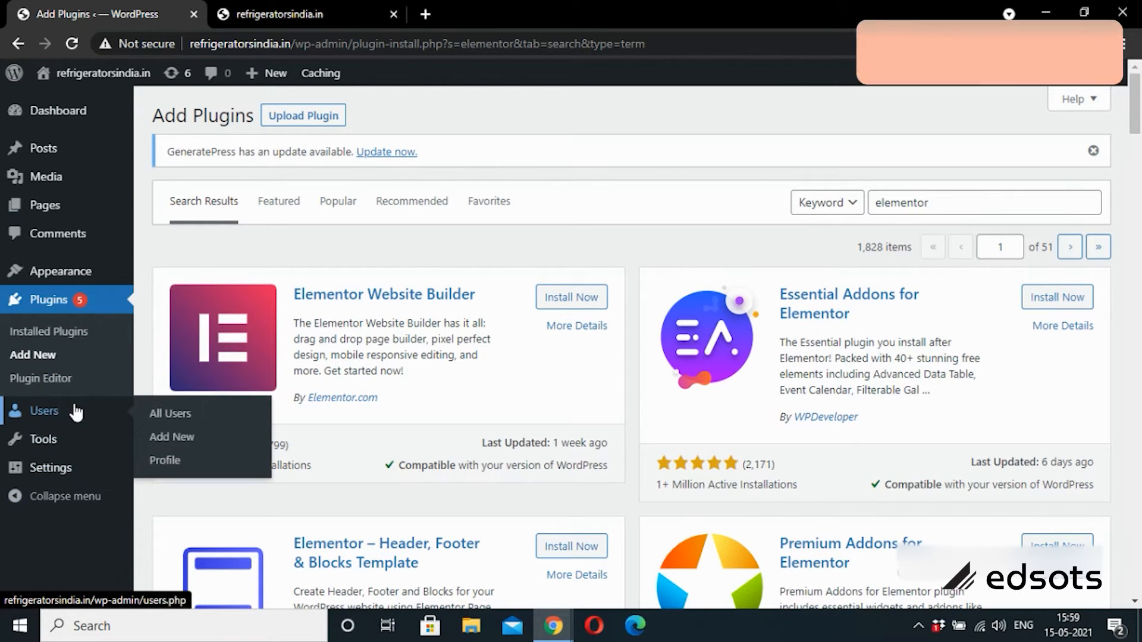
Step: Go from the All Users list to the Add New User form
left_click(178, 418)
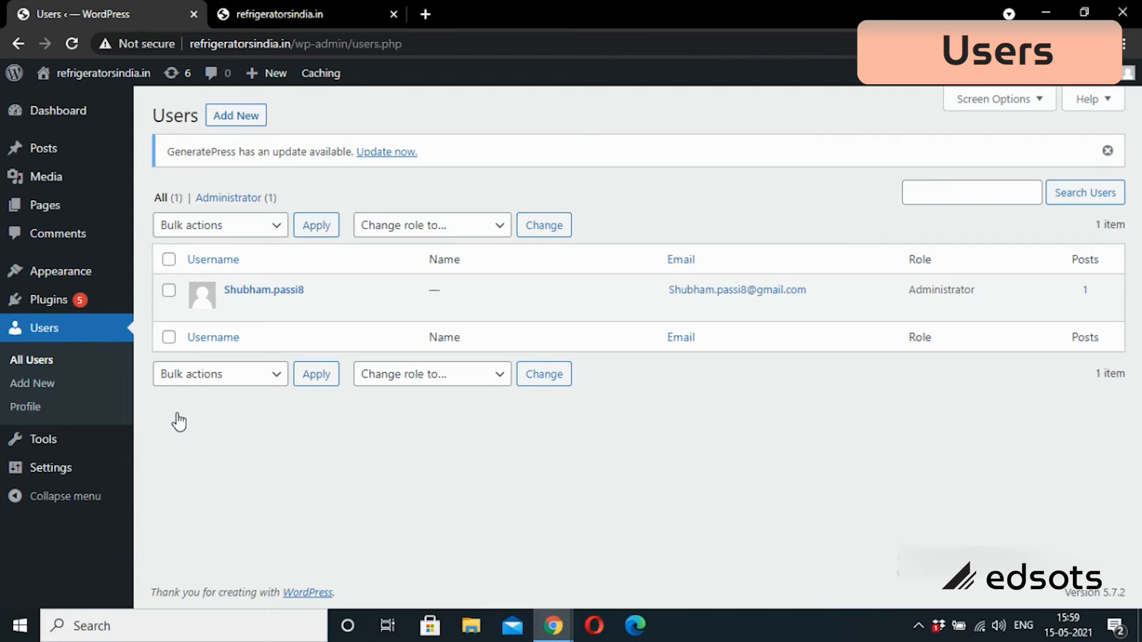
left_click(50, 392)
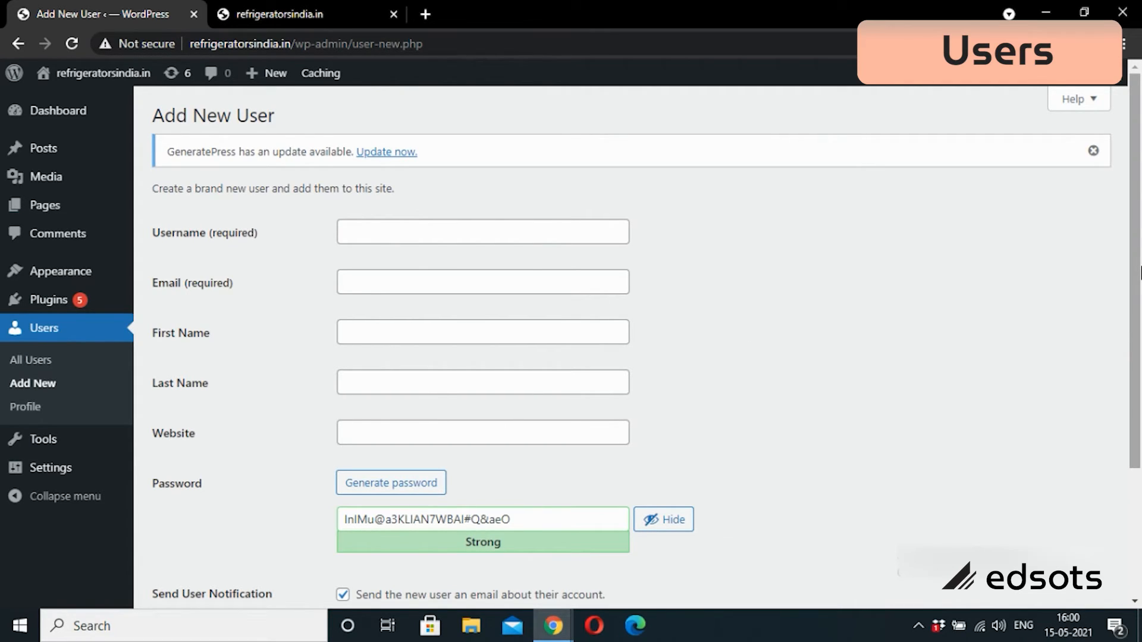
Step: Scroll the Add New User form and check the Role dropdown's available roles, then go to your Profile
left_click_drag(1139, 271, 1115, 408)
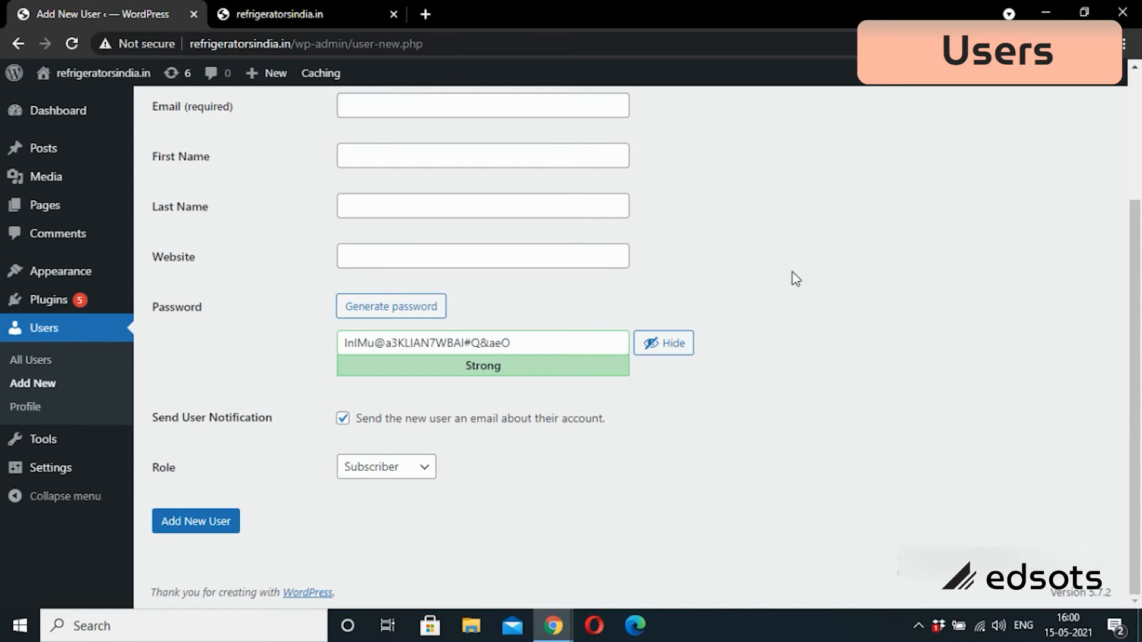
left_click(416, 476)
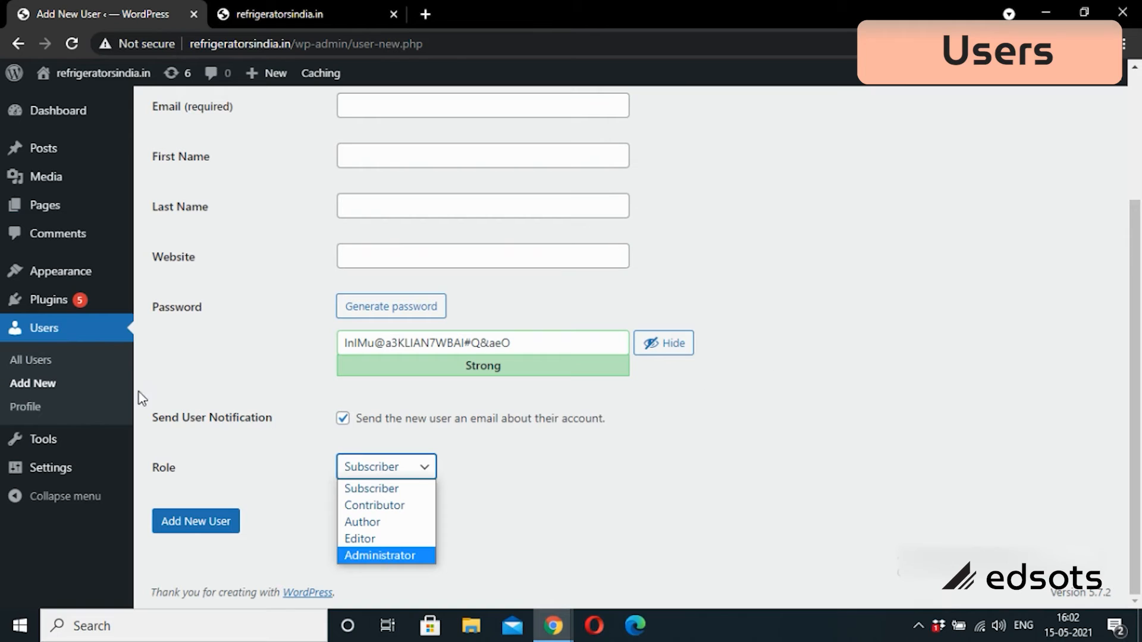
left_click(13, 410)
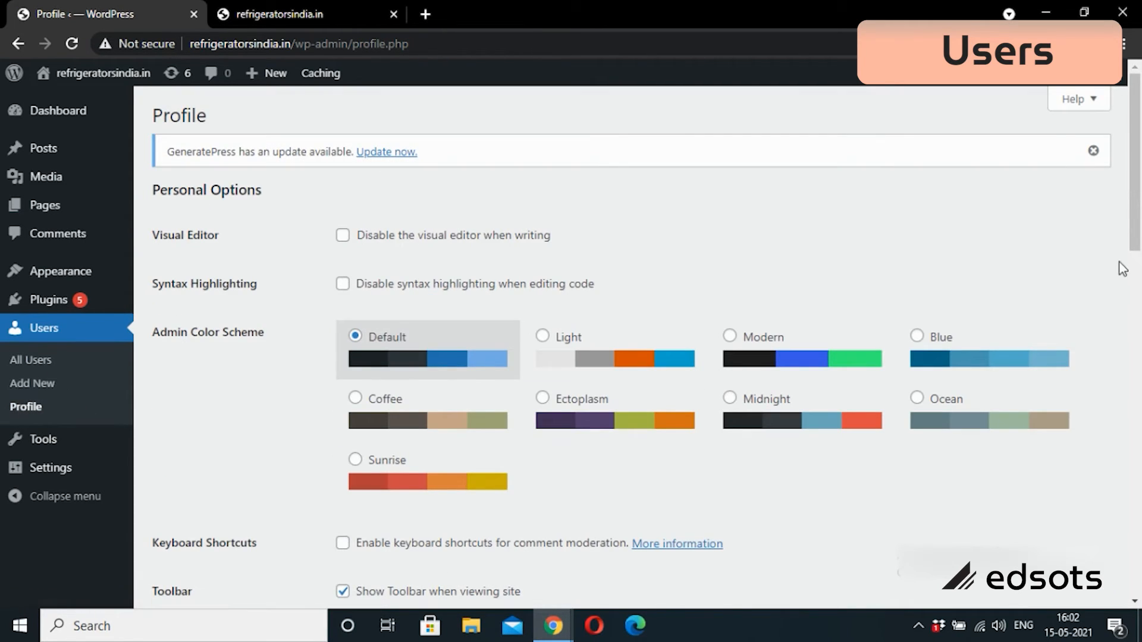
Step: Scroll through the Profile page, leaving the Default color scheme and Toolbar settings unchanged
left_click_drag(1138, 178, 1116, 333)
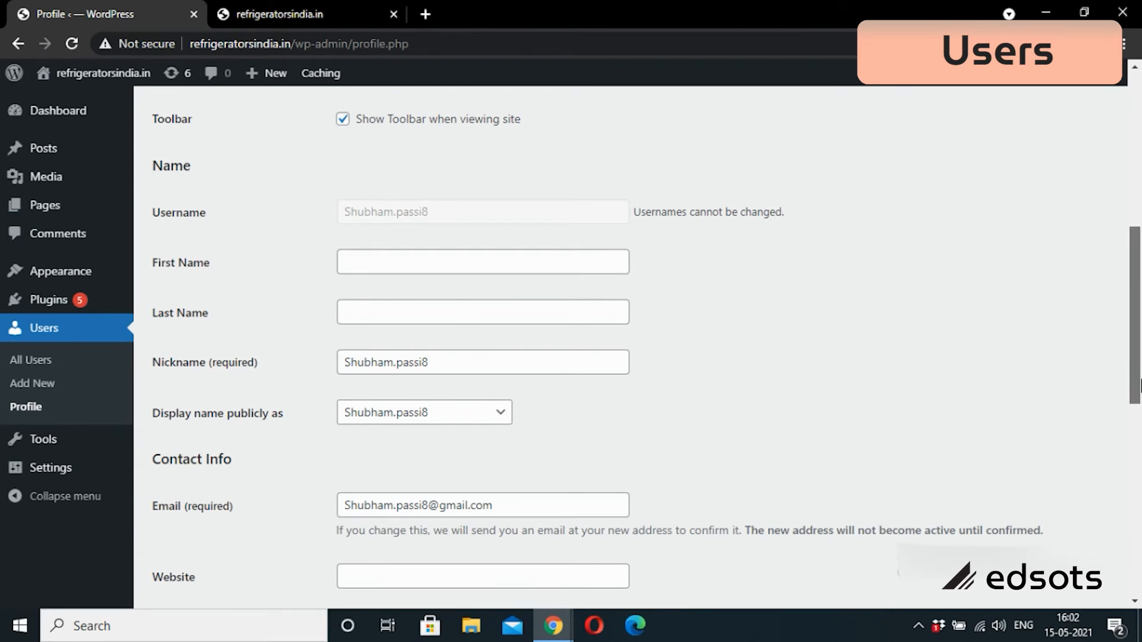
left_click_drag(1136, 390, 1137, 232)
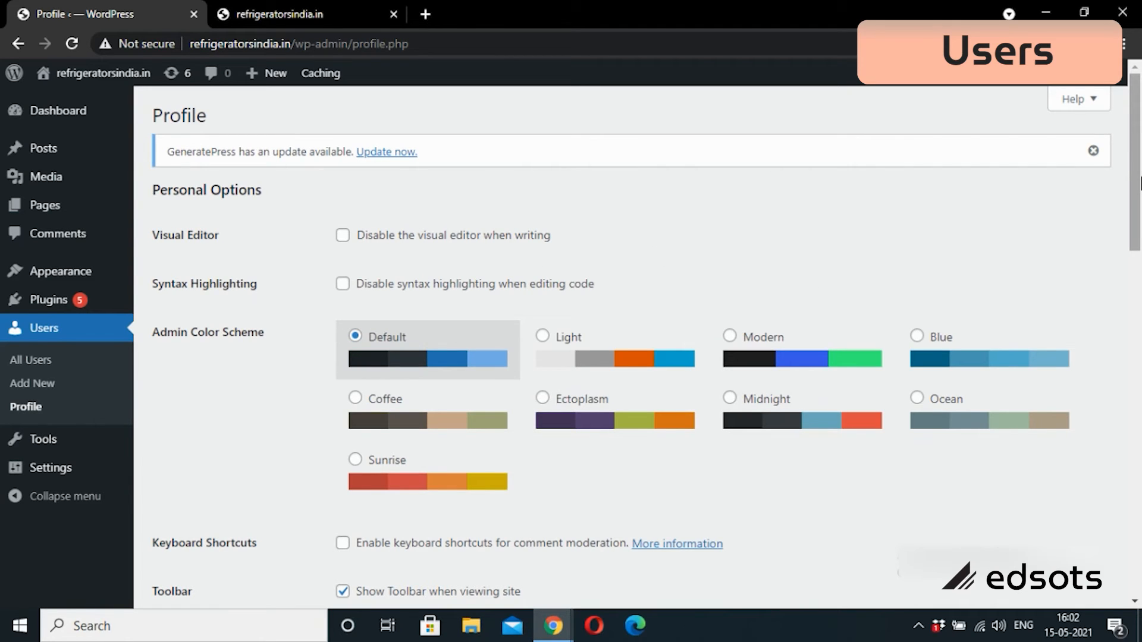
scroll(764, 322, "down", 3)
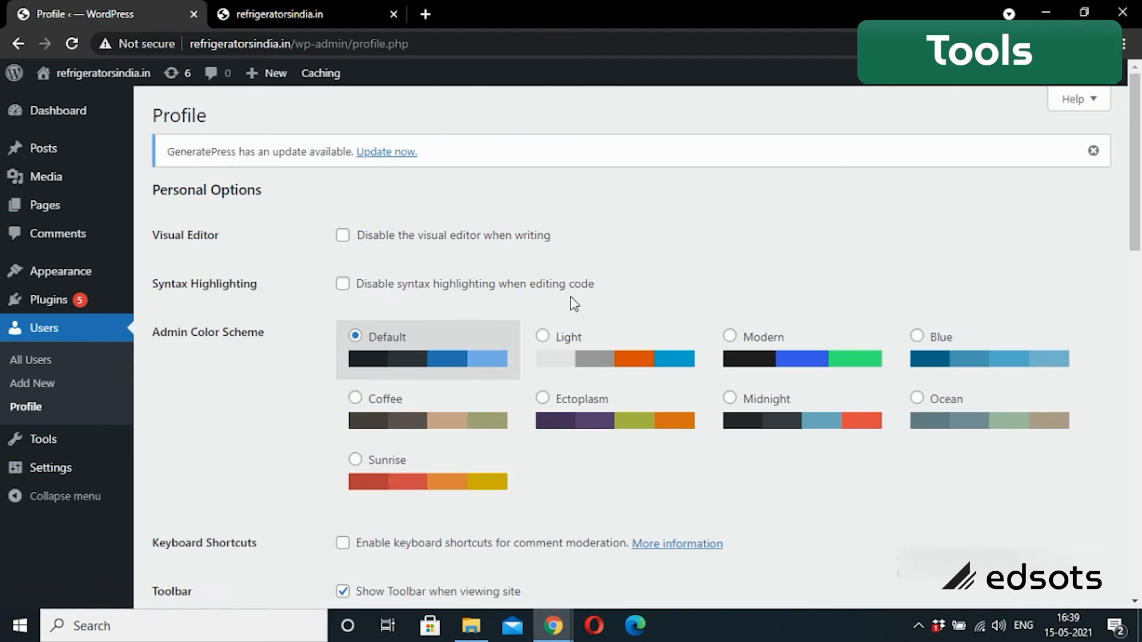
Step: Open Settings > General, where Site Title and Tagline are still empty
mouse_move(55, 441)
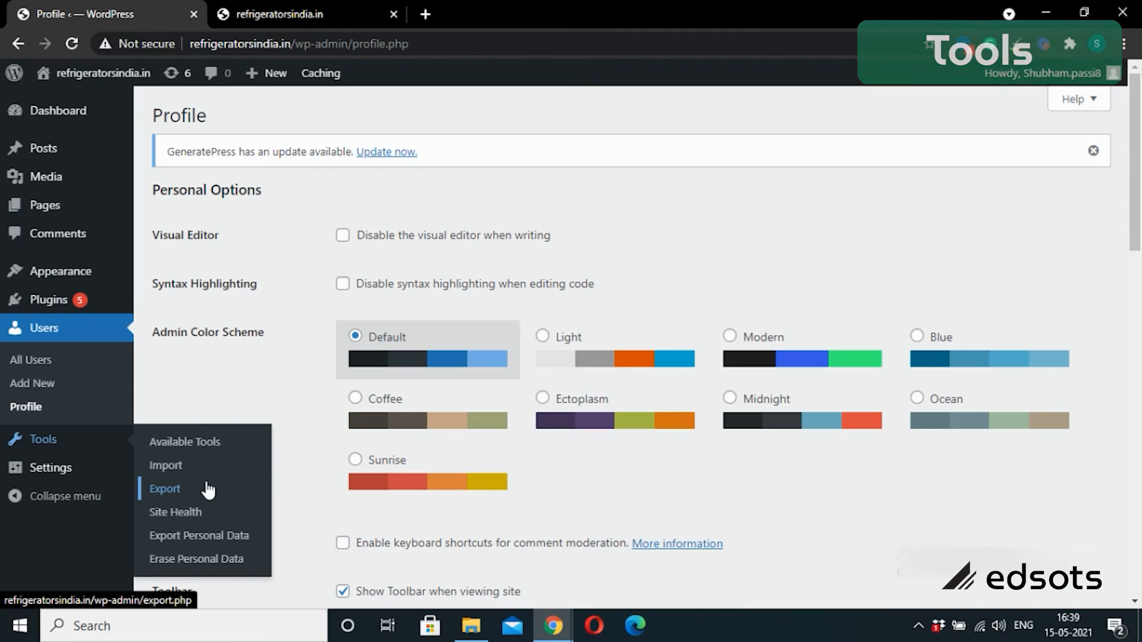
mouse_move(52, 475)
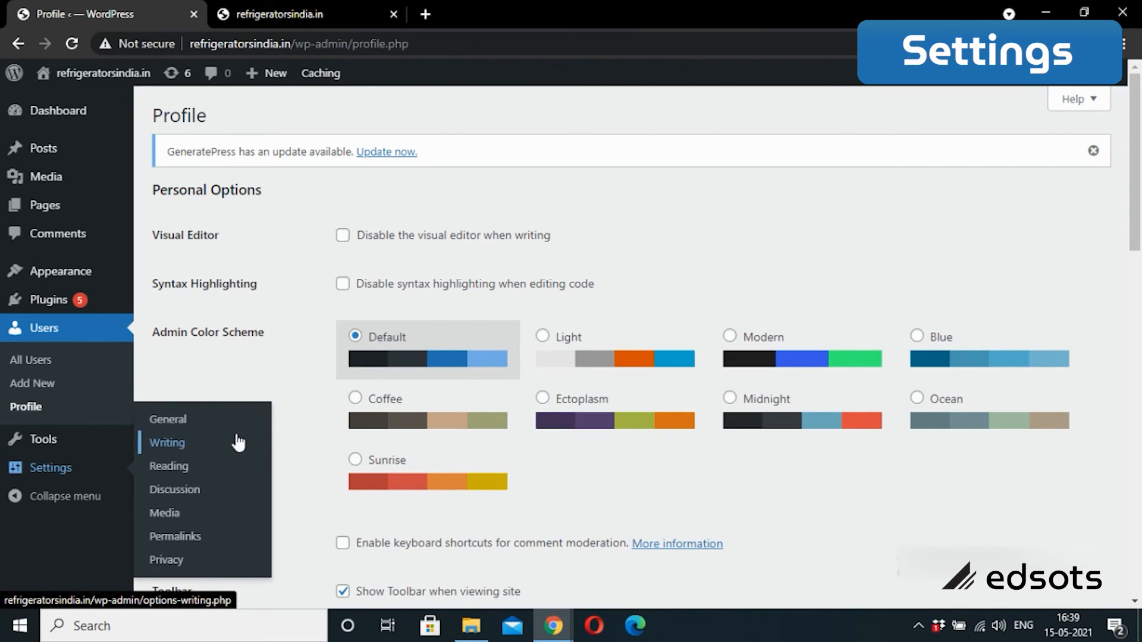
left_click(176, 426)
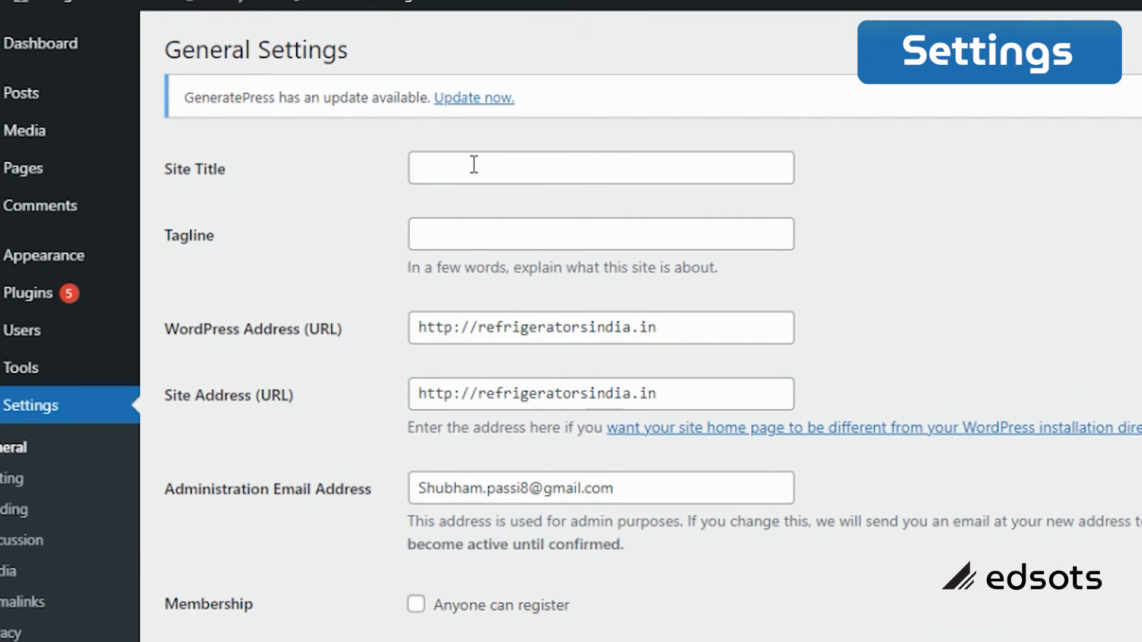
Step: Enter 'Best Refrigerators in India & Buying Guide' as the Site Title, correcting typos
left_click(462, 168)
type("Best")
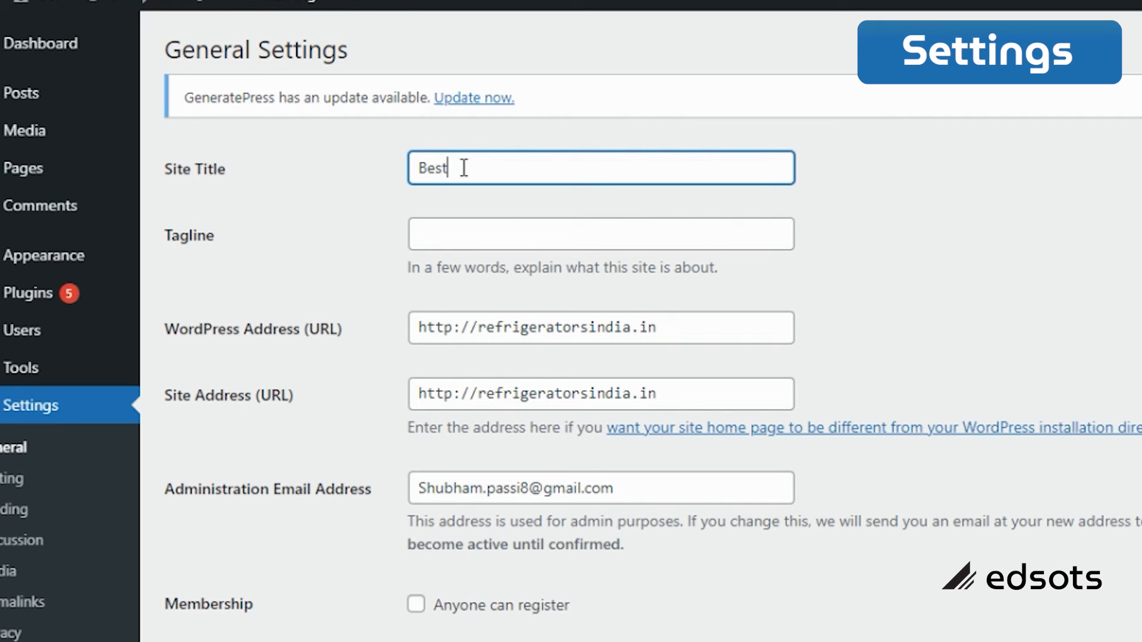
type(" Refigerators in Ind")
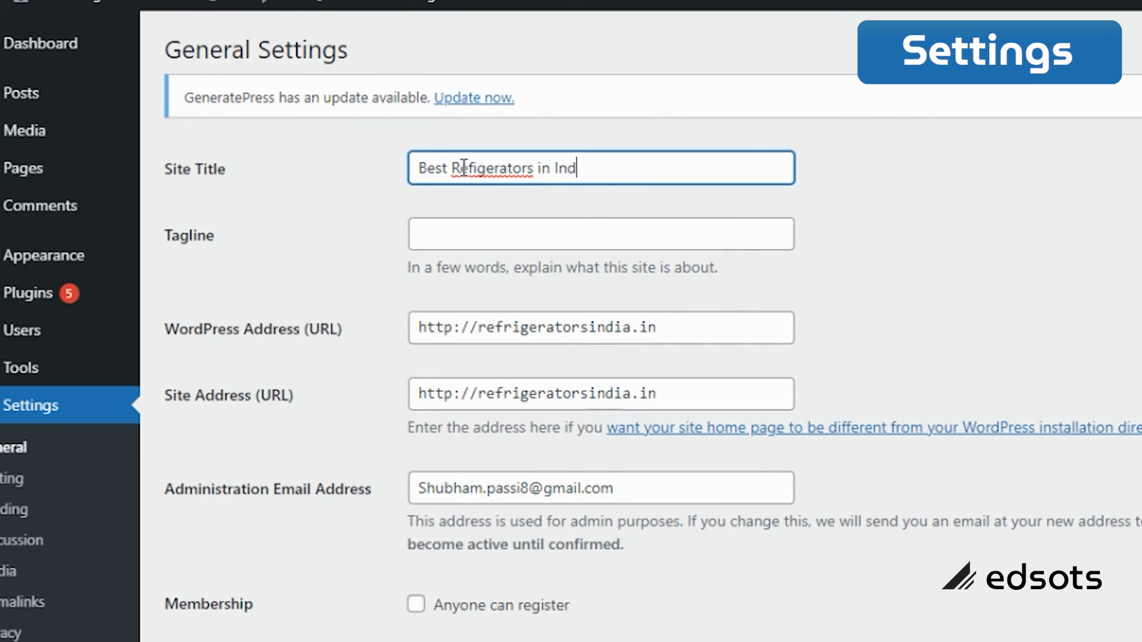
type("ia")
left_click(472, 167)
type("r")
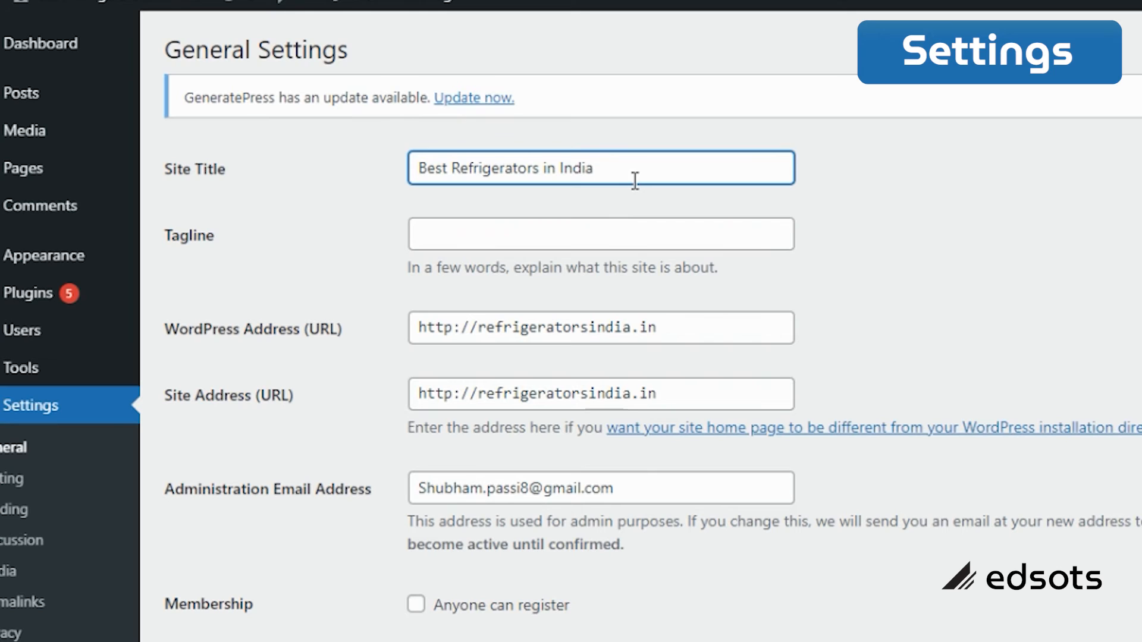
type("^")
key("BackSpace")
type("&")
key("BackSpace")
type("& Buying Guide")
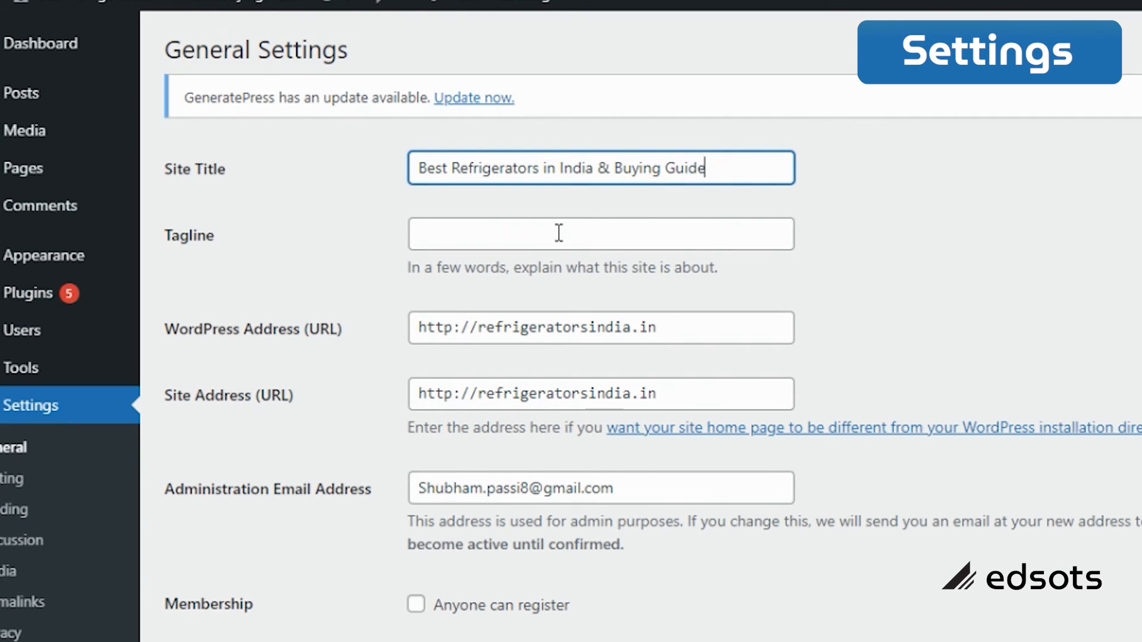
Step: Enter the tagline 'Refrigerators India aims at listing out the best refrigerators in India… comprehensive buying guide.'
left_click(559, 232)
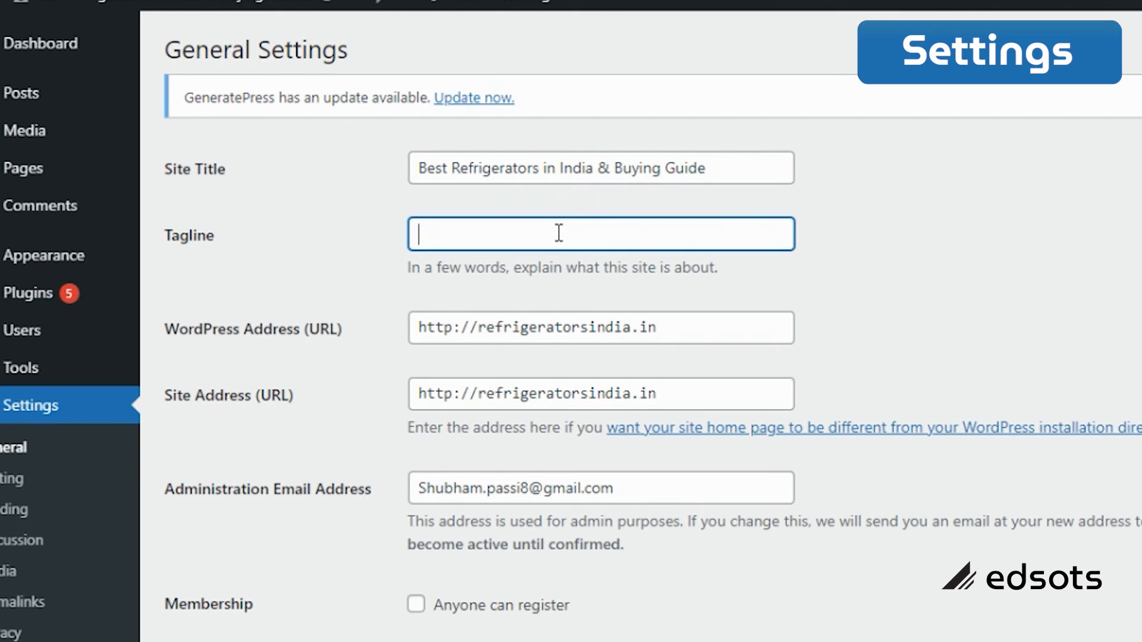
type("Best")
key("BackSpace")
key("BackSpace")
key("BackSpace")
key("BackSpace")
key("BackSpace")
type("Refrigerators")
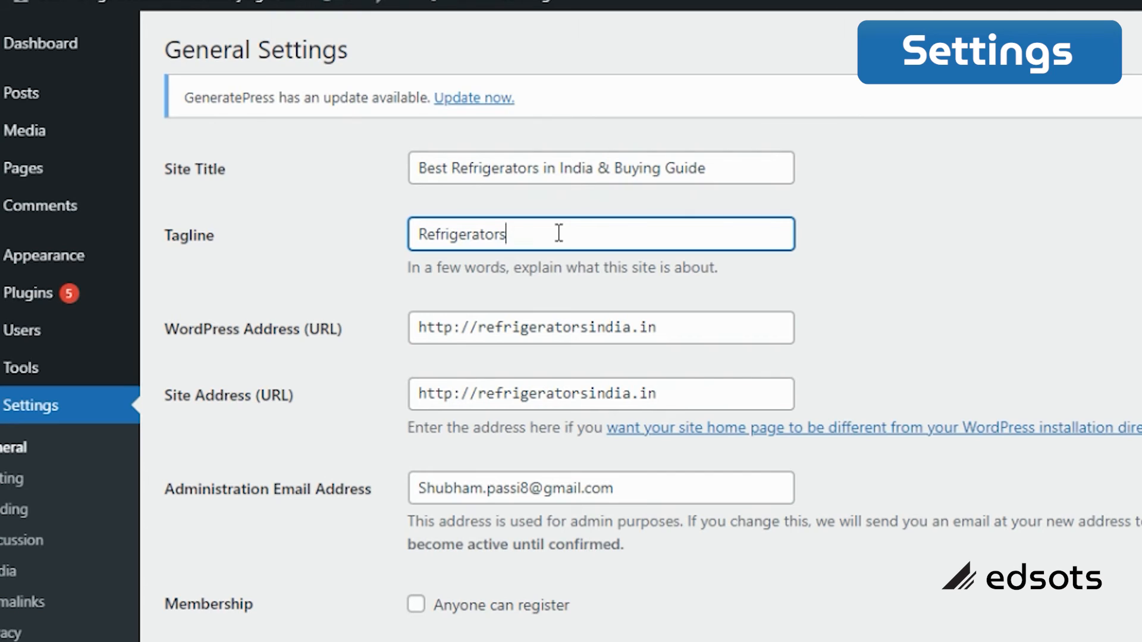
type(" India aims at listing out ")
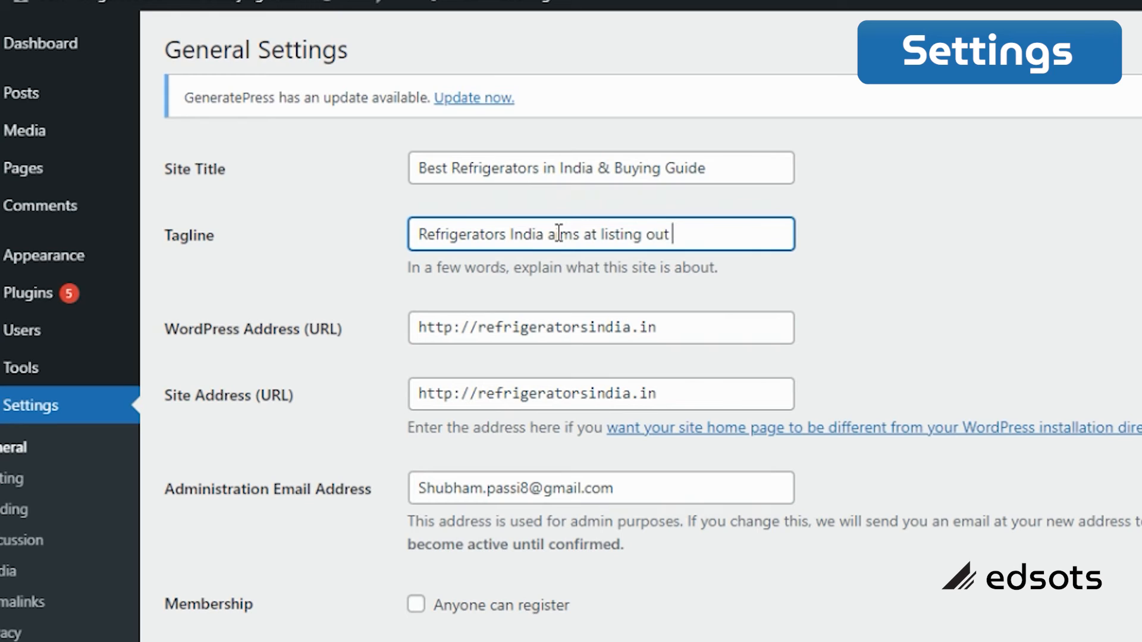
type("the best refigera")
type("tors i")
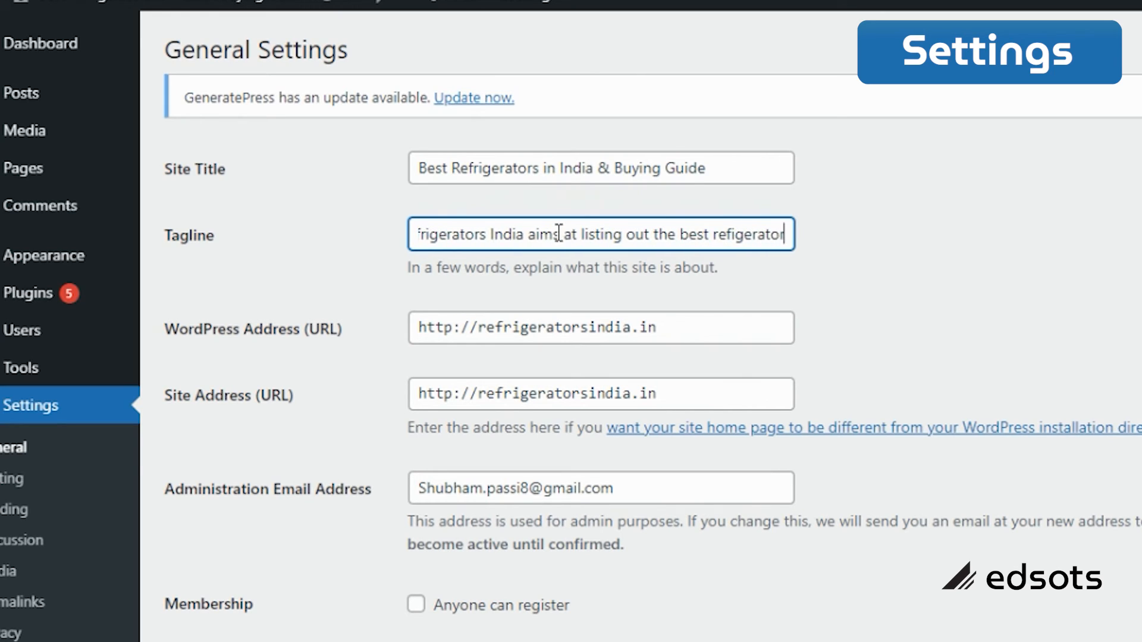
key("BackSpace")
key("BackSpace")
key("BackSpace")
key("BackSpace")
key("BackSpace")
key("BackSpace")
key("BackSpace")
key("BackSpace")
key("BackSpace")
key("BackSpace")
key("BackSpace")
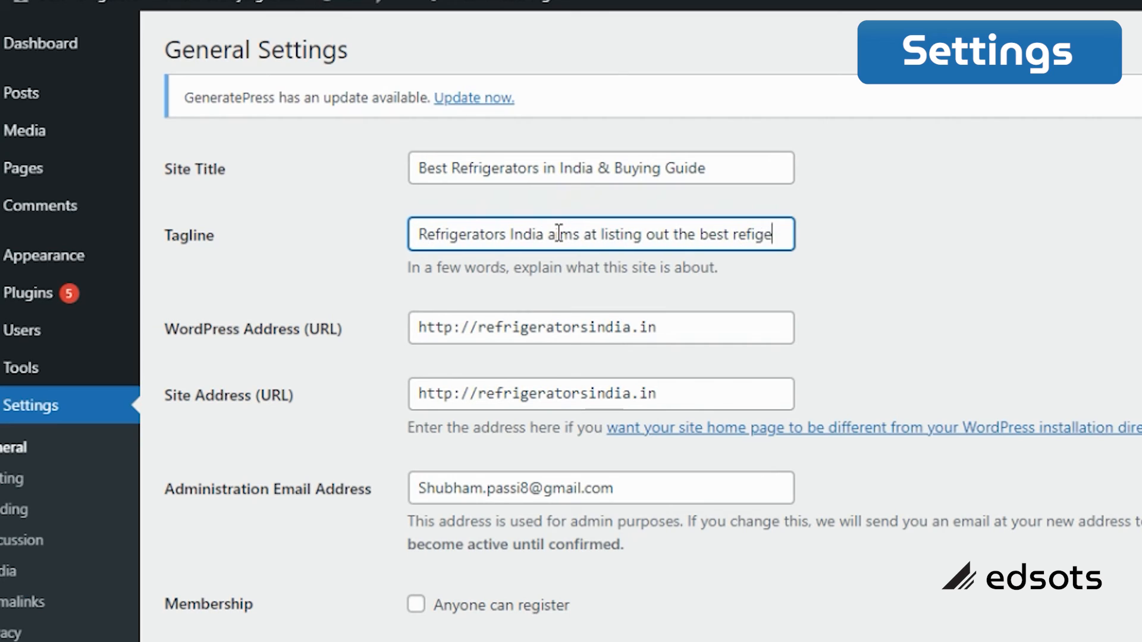
type("rigerators in")
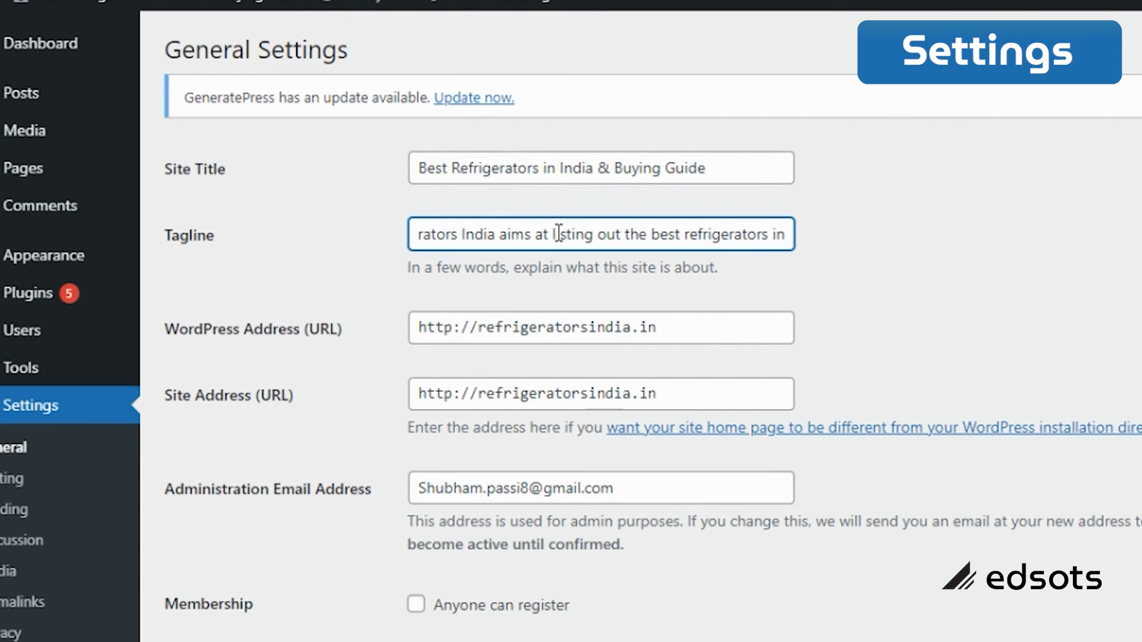
type(" India")
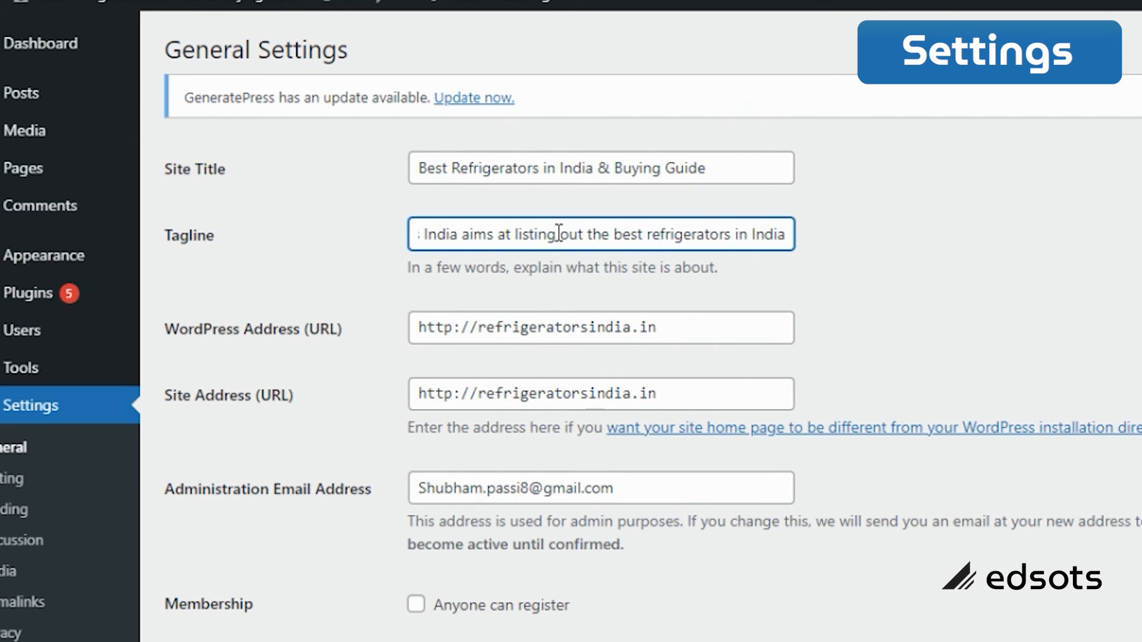
type(" and also")
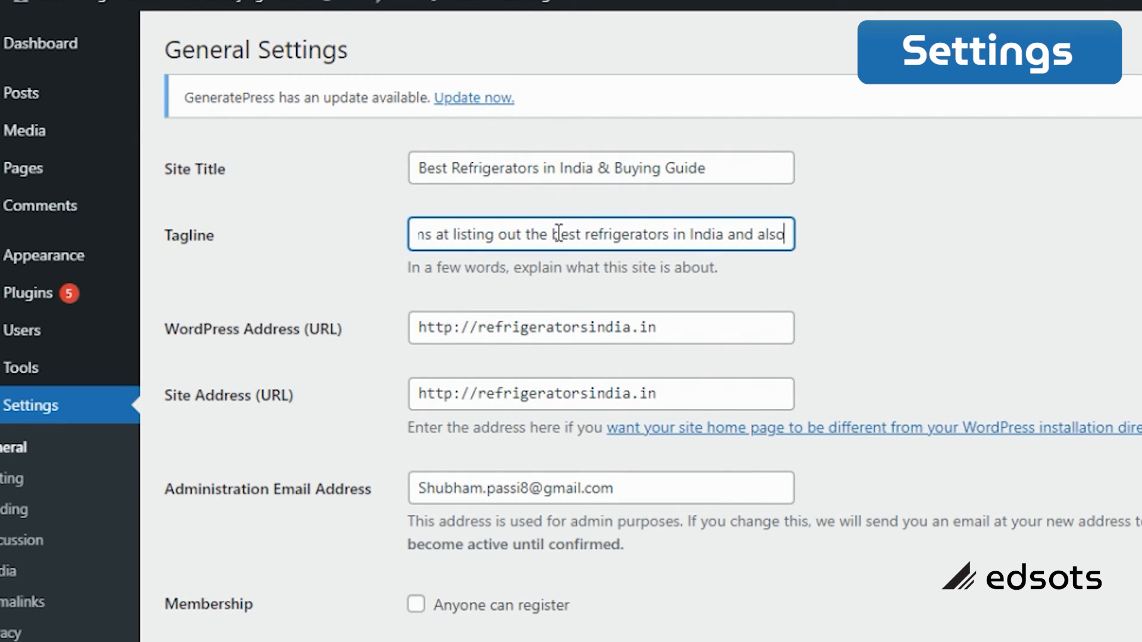
type(", it featur")
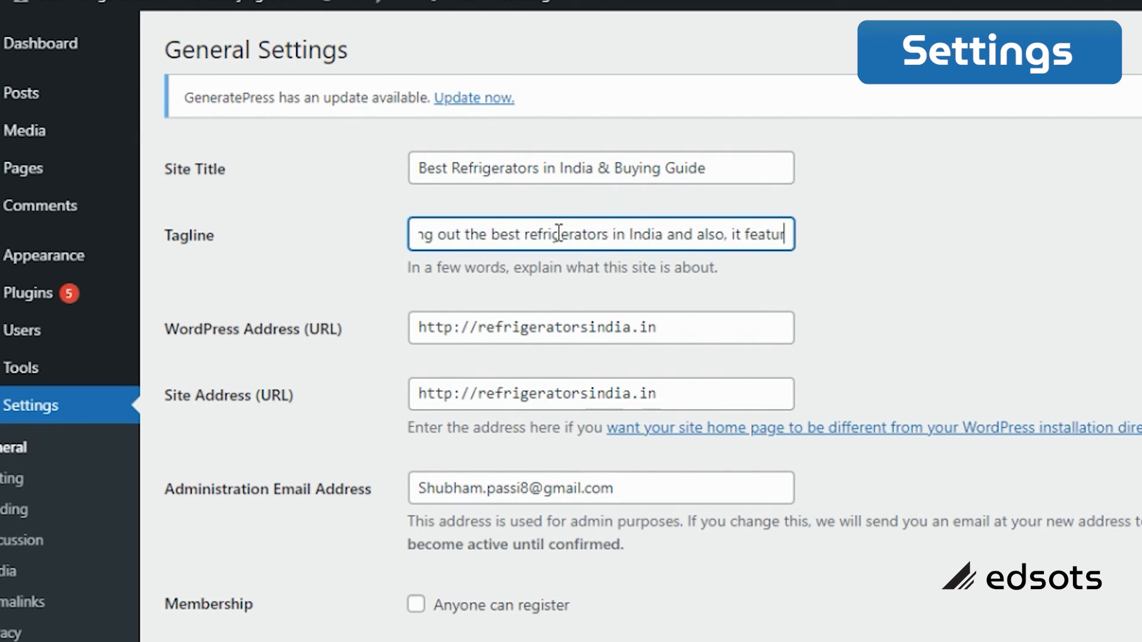
type("s")
key("BackSpace")
key("BackSpace")
type("res and a")
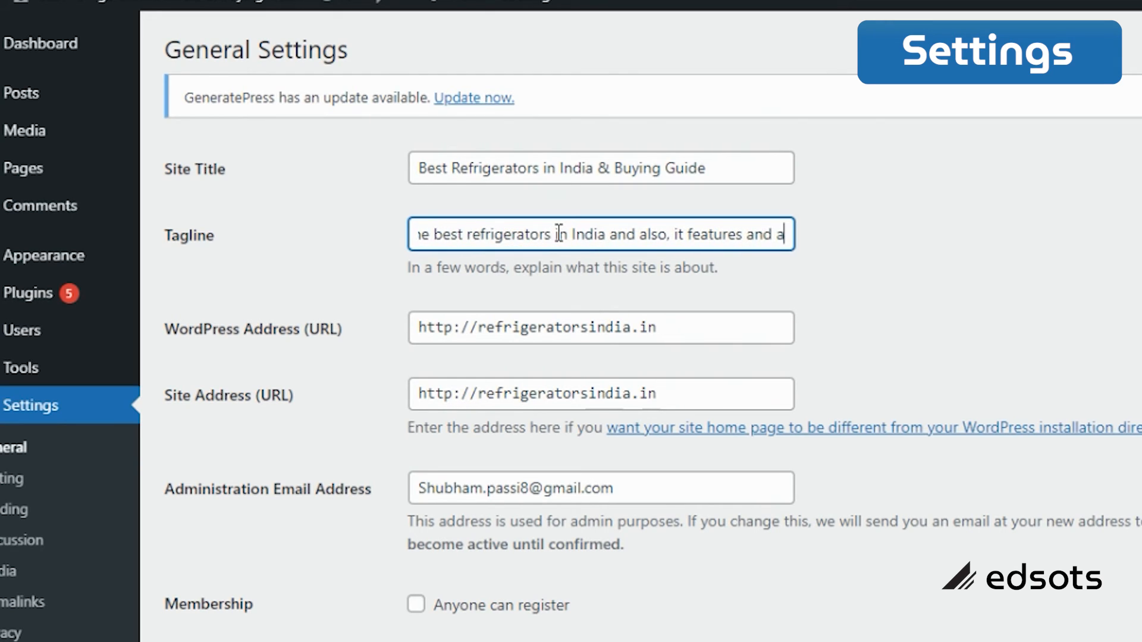
type(" comprehensiv")
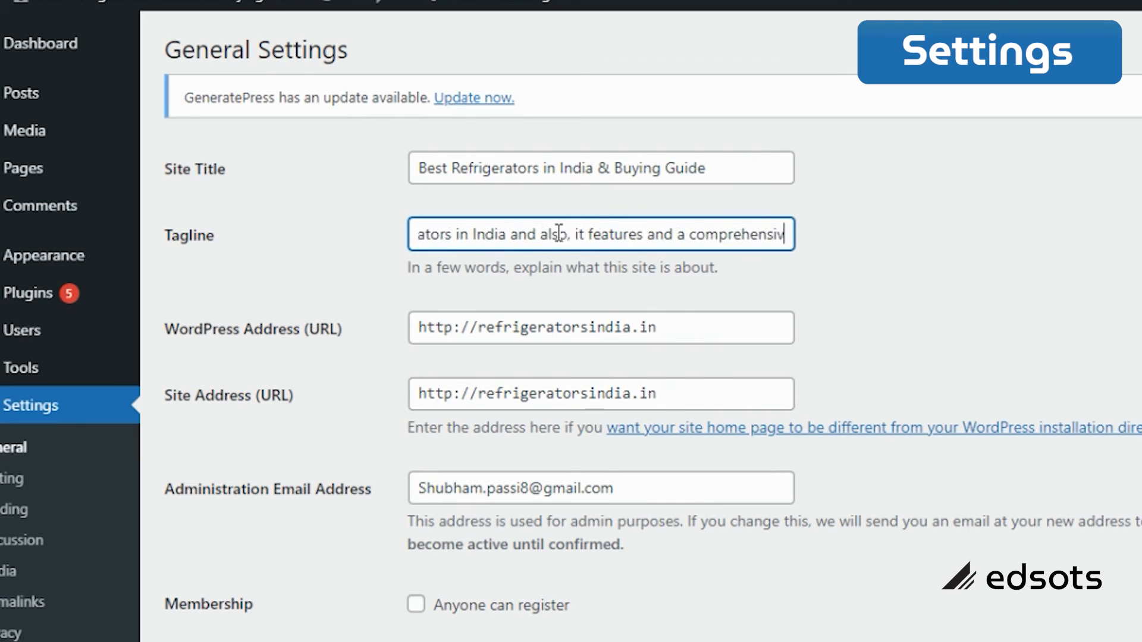
type("e buying gu")
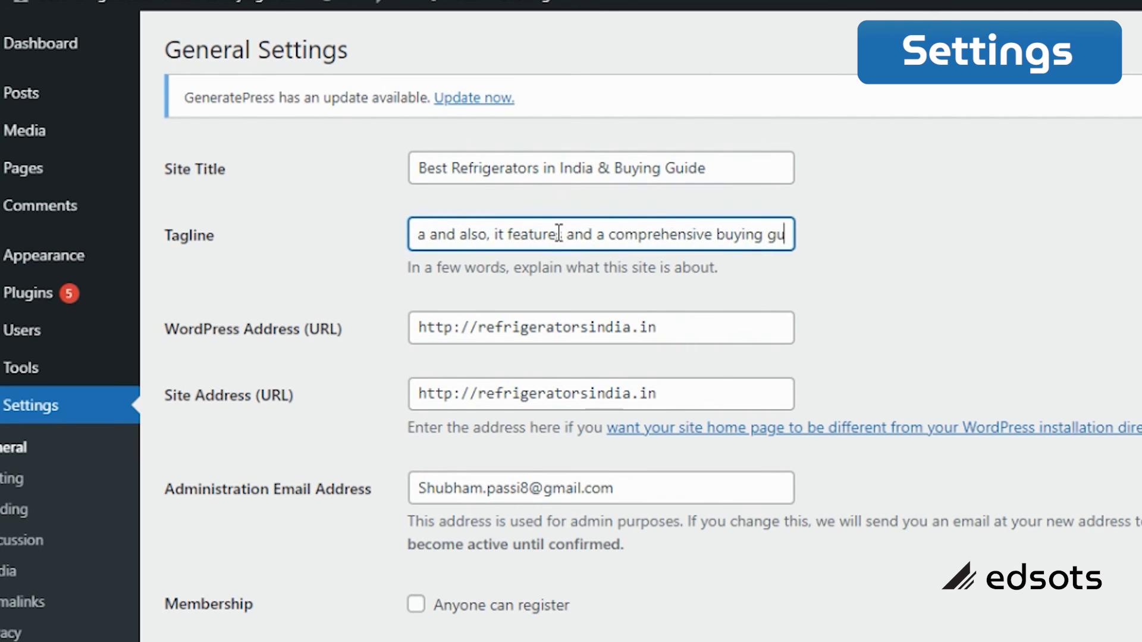
type("ide")
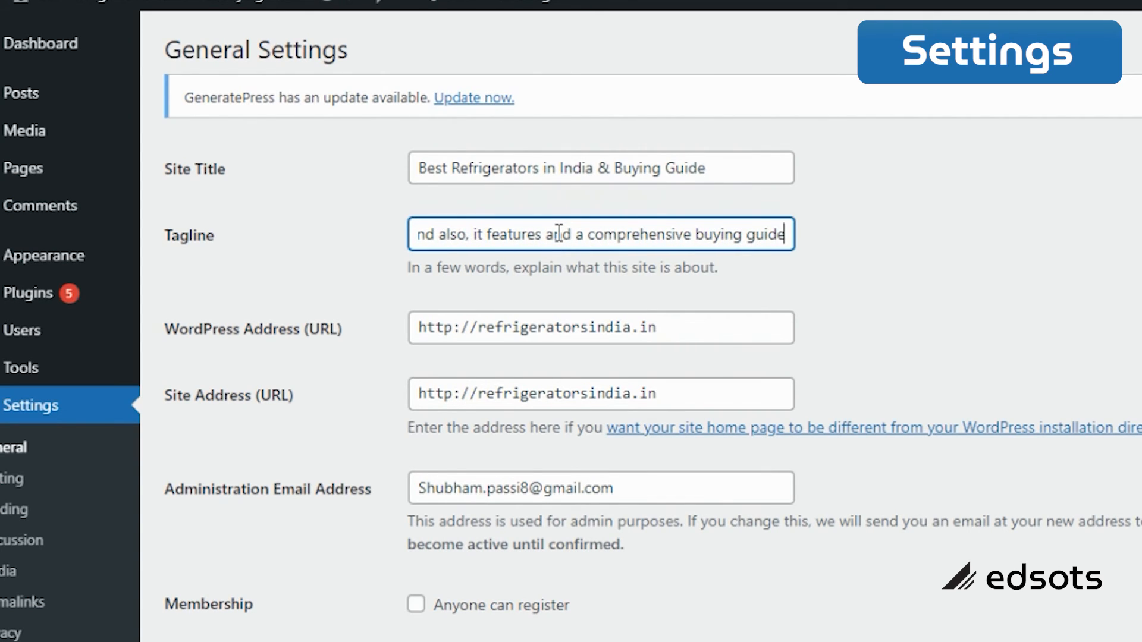
type(".")
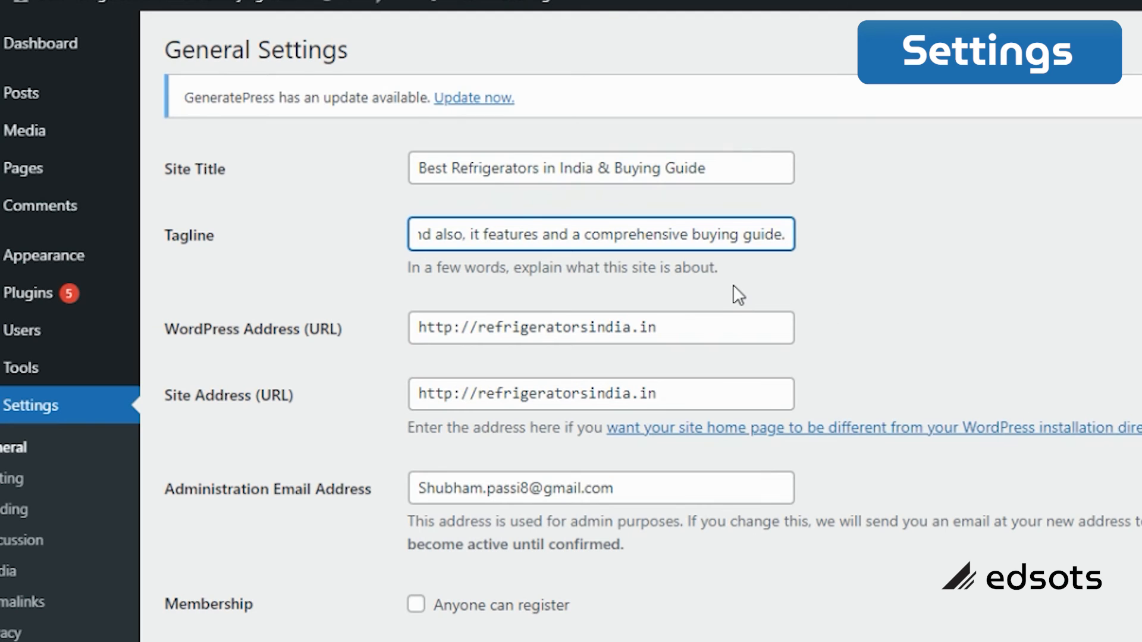
key("Left")
key("Left")
key("Left")
key("Left")
key("Left")
key("Left")
key("Left")
key("Left")
key("Left")
key("Left")
key("Left")
key("Left")
key("Left")
key("Left")
key("Left")
key("Left")
key("Left")
key("Left")
key("Left")
key("Left")
key("Left")
key("Left")
key("Left")
key("Left")
key("Left")
key("Left")
key("Left")
key("Left")
key("Left")
key("Left")
key("Left")
key("Left")
key("Left")
key("Left")
key("Left")
key("Left")
key("Left")
key("Left")
key("Left")
key("Left")
key("Left")
key("Left")
key("Left")
key("Left")
key("Left")
key("Left")
key("Left")
key("Left")
key("Left")
key("Left")
key("Left")
key("Left")
key("Left")
key("Left")
key("Left")
key("Left")
key("Left")
key("Left")
key("Left")
key("Left")
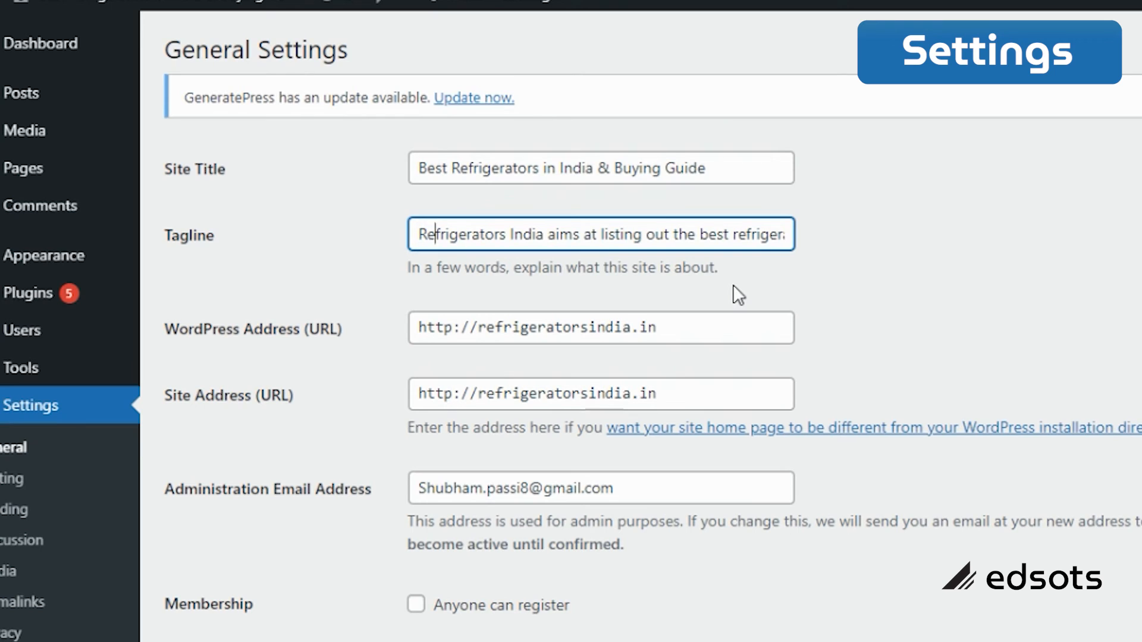
key("Right")
key("Right")
key("Right")
key("Right")
key("Right")
key("Right")
key("Right")
key("Right")
key("Right")
key("Right")
key("Right")
key("Right")
key("Right")
key("Right")
key("Right")
key("Right")
key("Right")
key("Right")
key("Right")
key("Right")
key("Right")
key("Right")
key("Right")
key("Right")
key("Right")
key("Right")
key("Right")
key("Right")
key("Right")
key("Right")
key("Right")
key("Right")
key("Right")
key("Right")
key("Right")
key("Right")
key("Right")
key("Right")
key("Right")
key("Right")
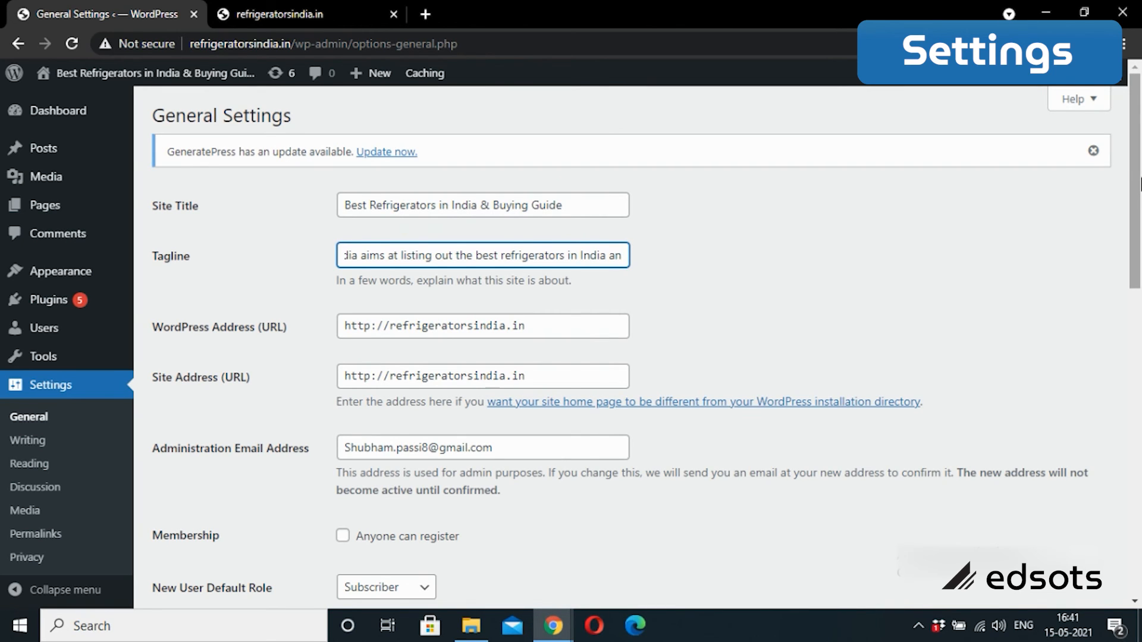
Step: Save the General Settings with the new title and tagline, then go to Writing Settings
left_click_drag(1136, 188, 1128, 499)
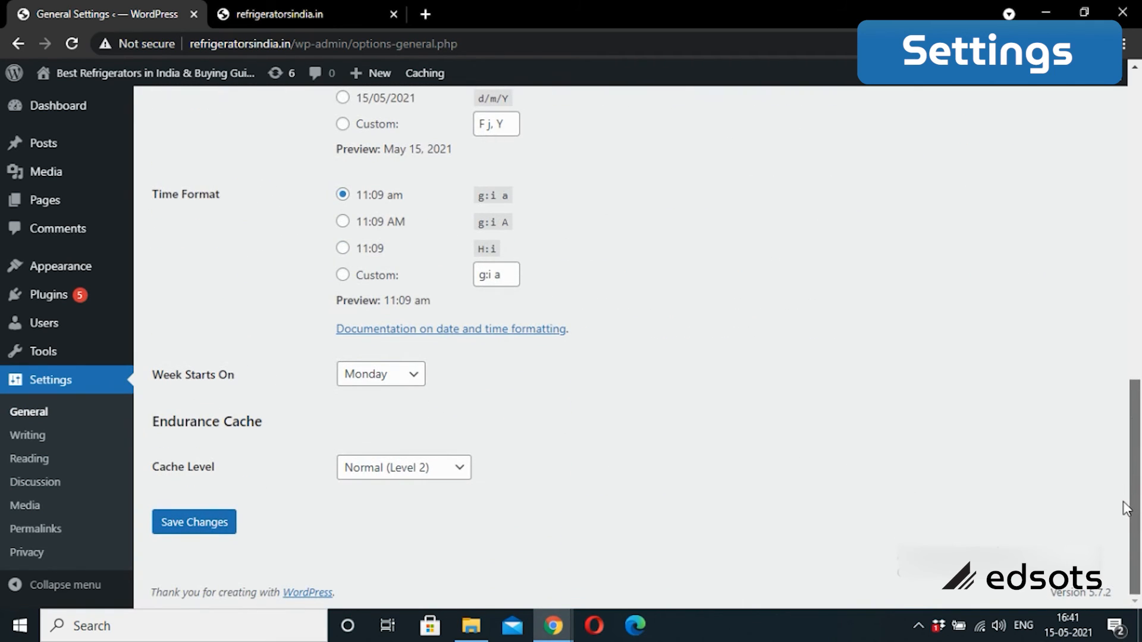
left_click(208, 532)
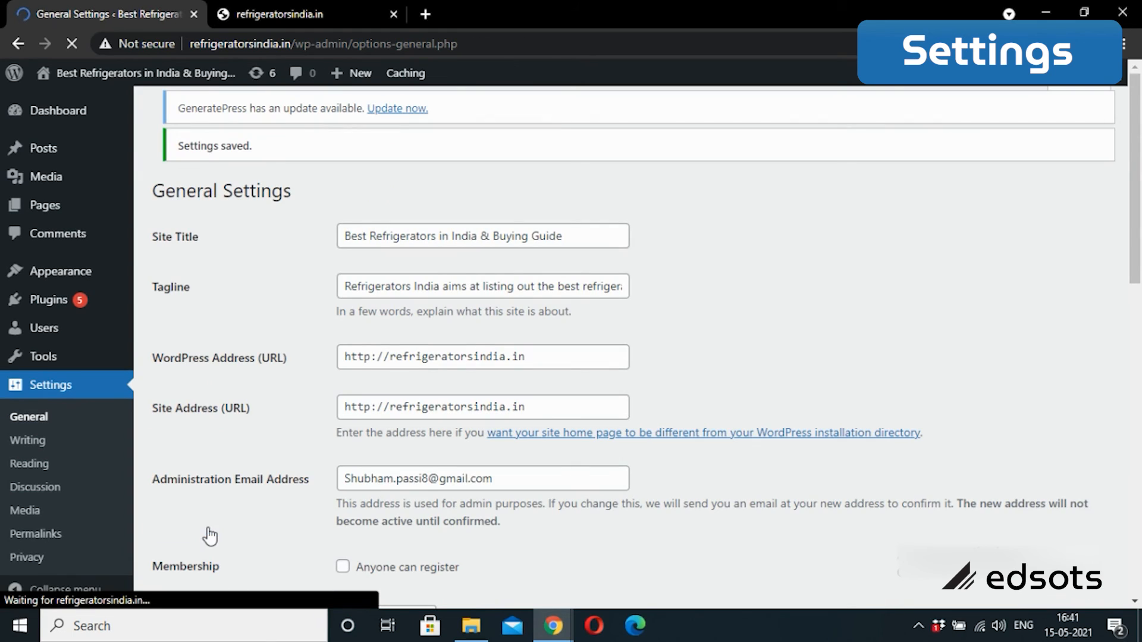
left_click(52, 446)
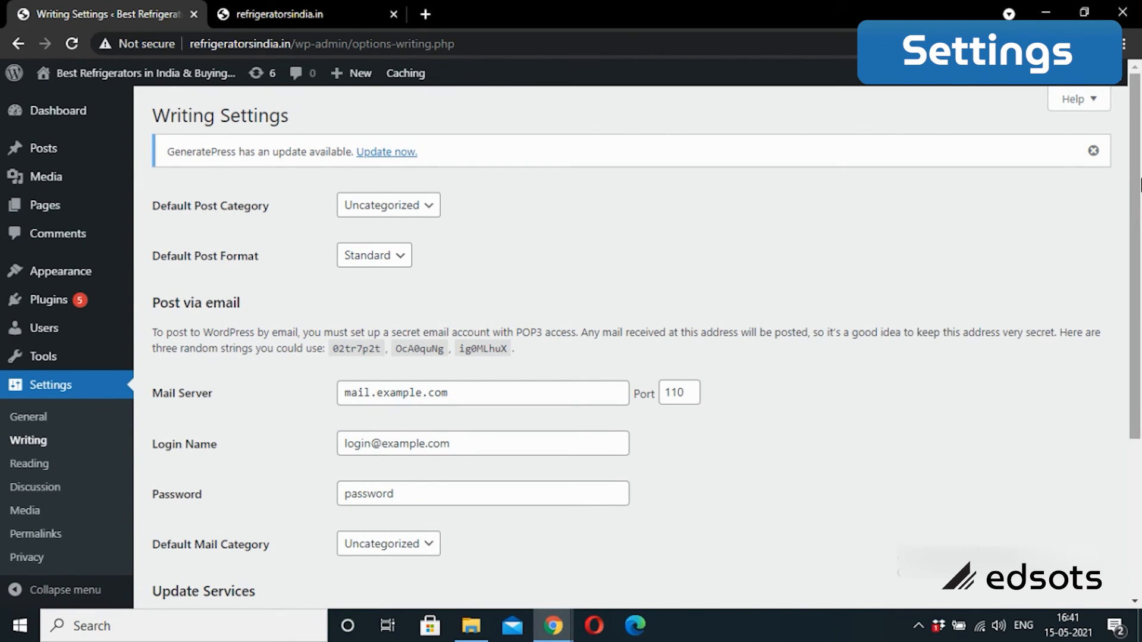
Step: In Reading Settings, set feeds to include a Summary of each post and save
left_click_drag(1140, 184, 1137, 360)
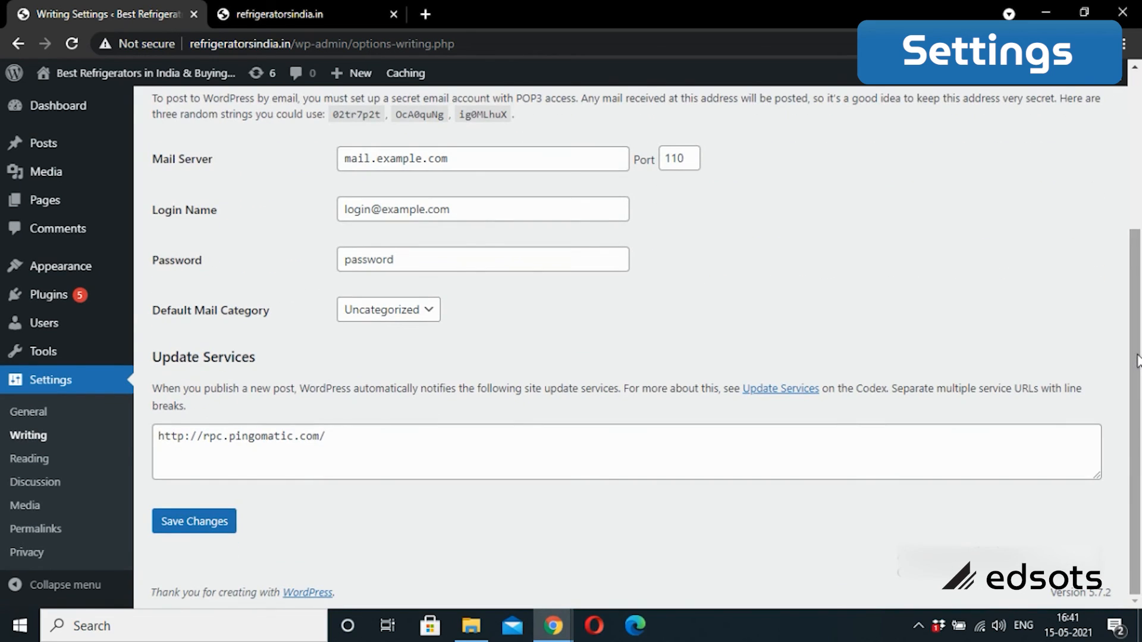
left_click(29, 460)
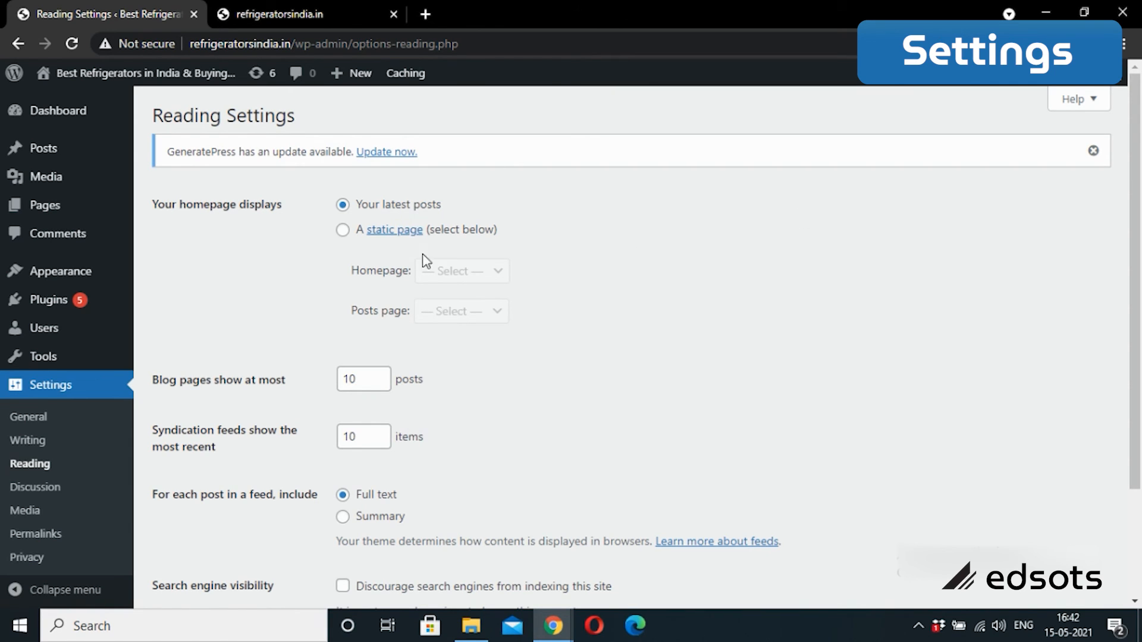
left_click_drag(1140, 182, 1137, 292)
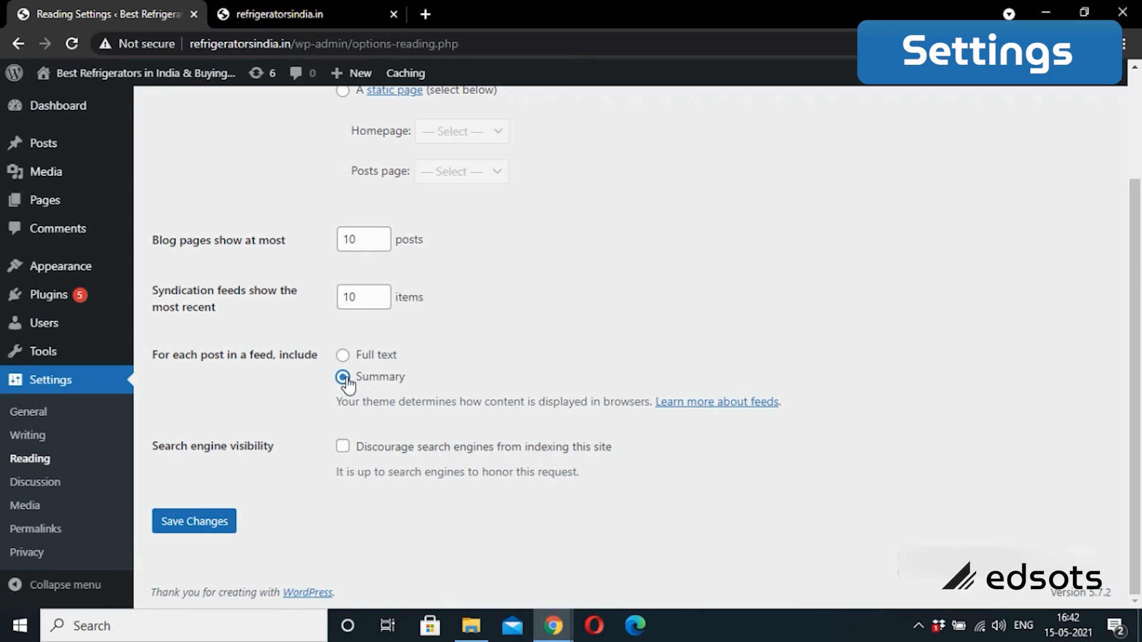
left_click(191, 526)
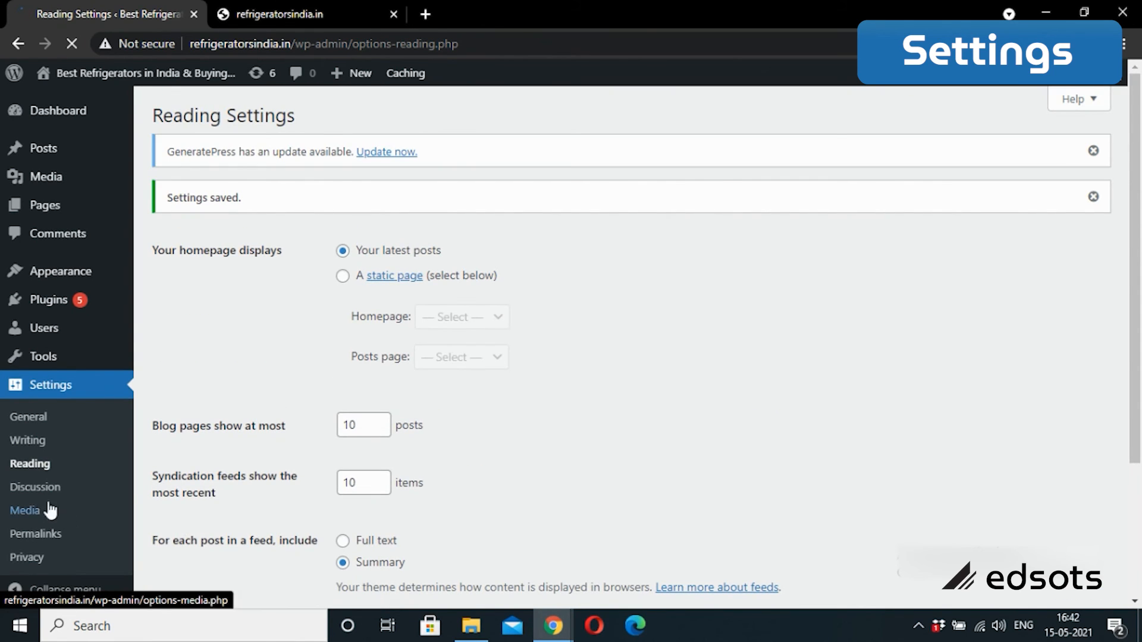
left_click(35, 493)
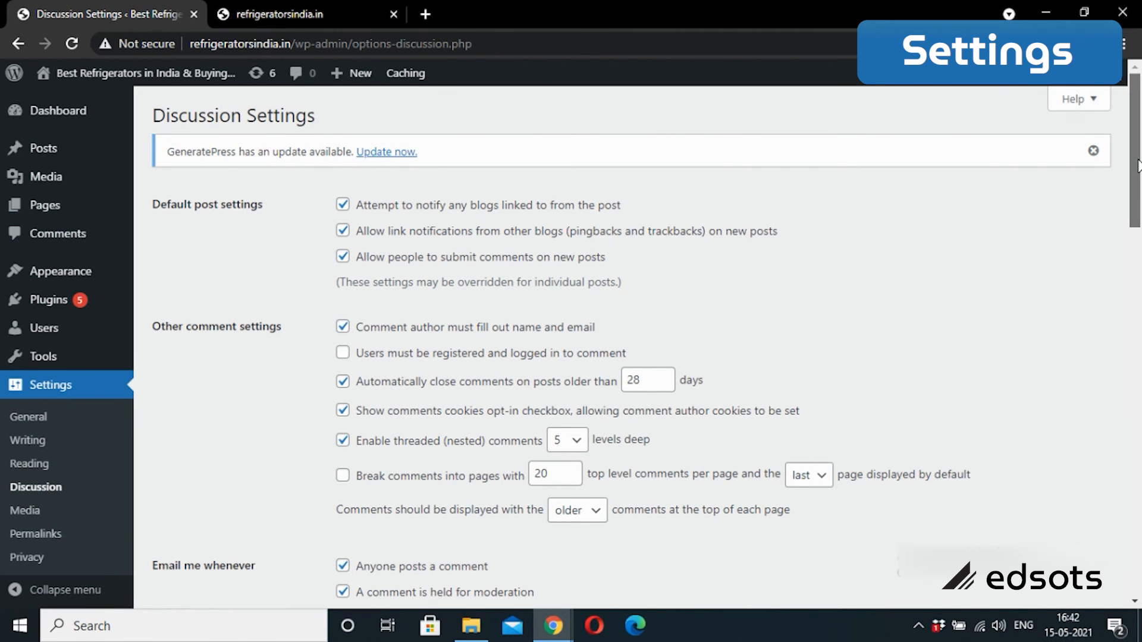
Step: Scroll through Discussion Settings, then view Media image sizes (thumbnail 150×150, large 1024×1024)
left_click_drag(1138, 166, 1129, 535)
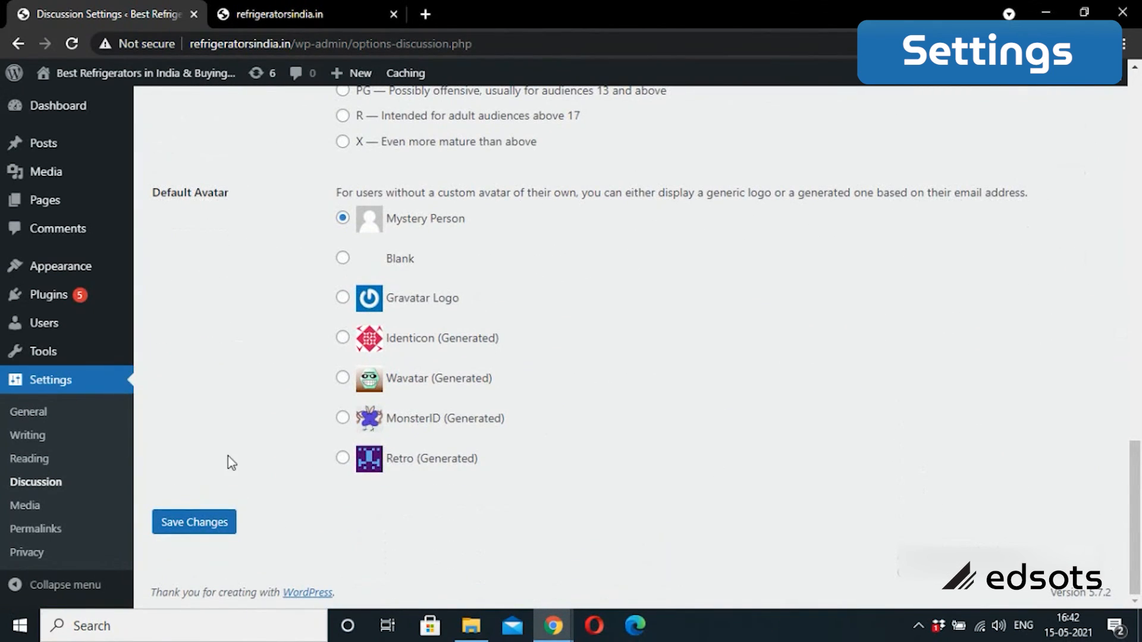
left_click(25, 511)
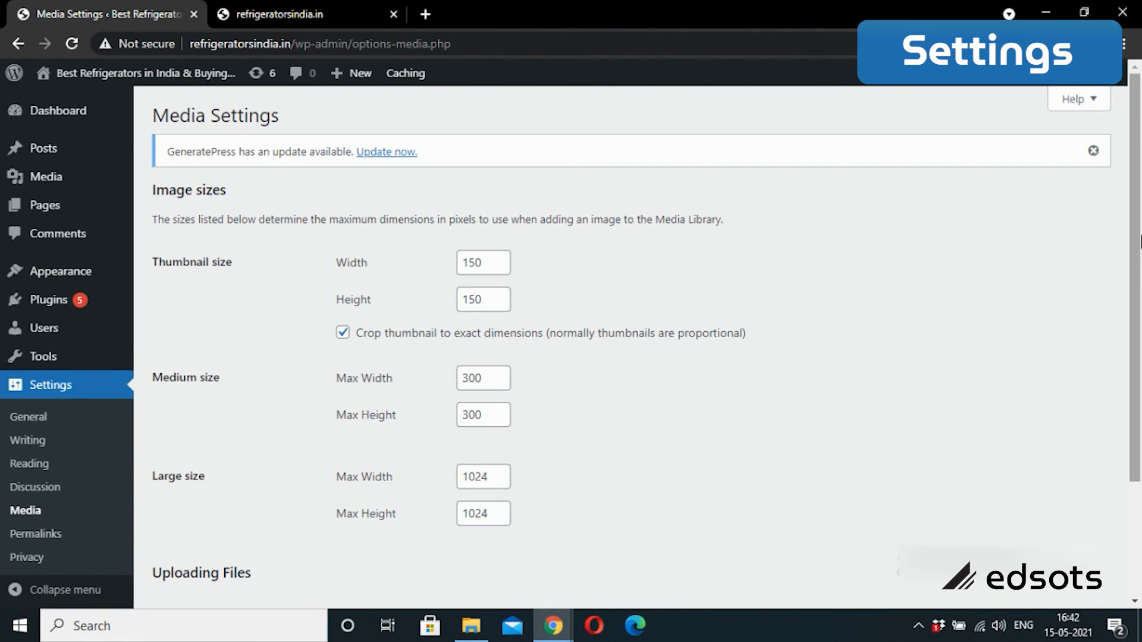
scroll(1140, 241, "down", 3)
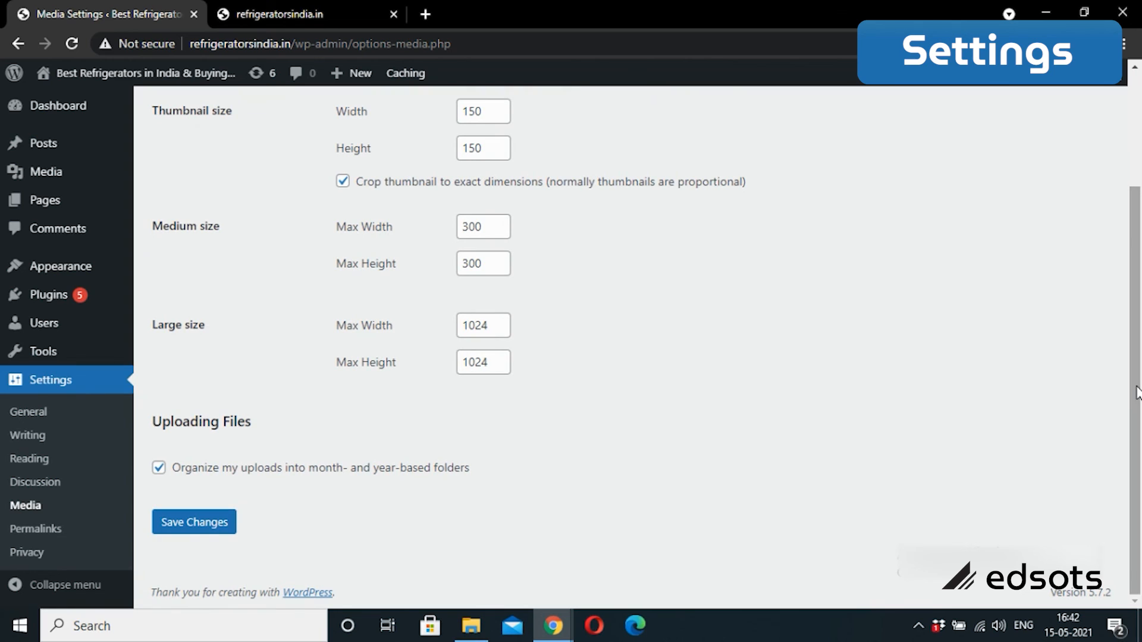
Step: Set the Permalinks structure to Post name (/%postname%/) and save the change
left_click(49, 532)
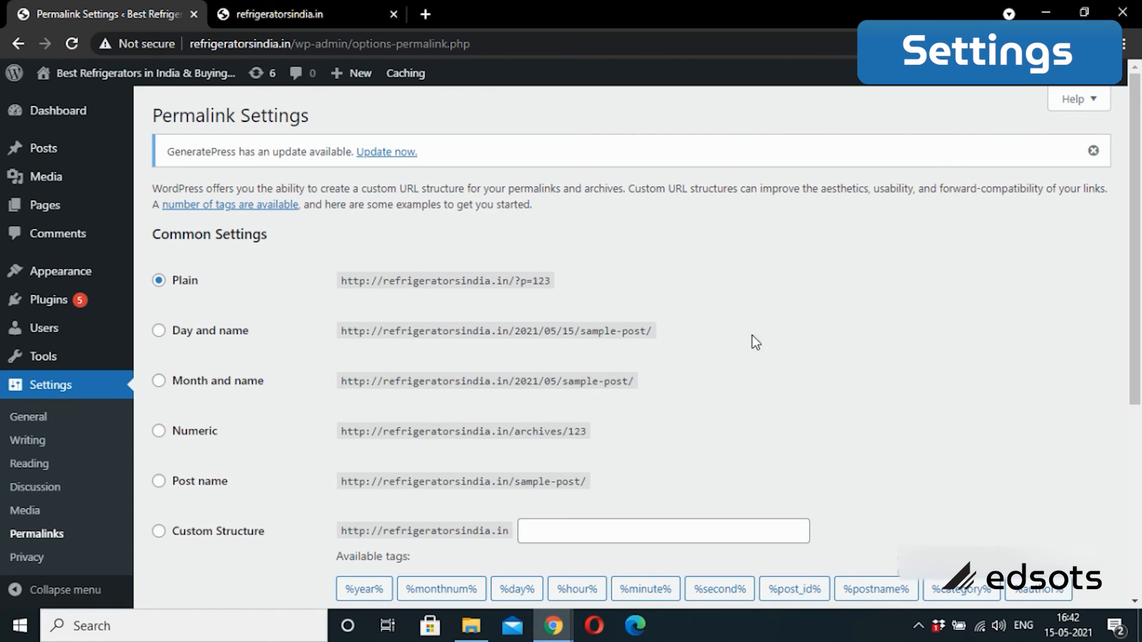
left_click(160, 484)
left_click_drag(1136, 197, 1140, 289)
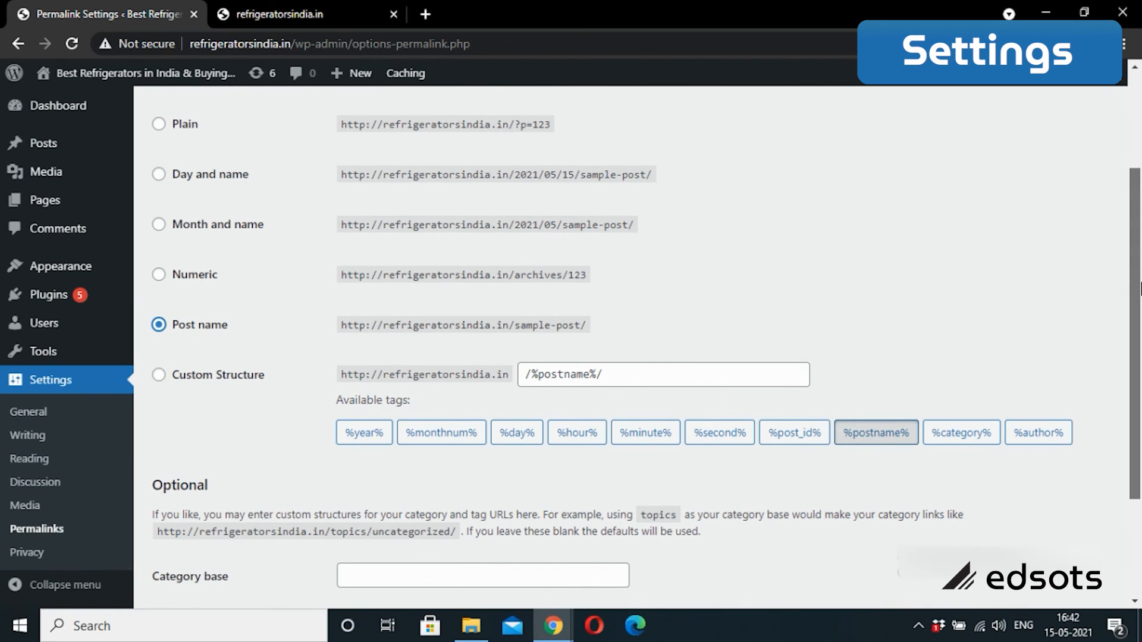
left_click_drag(1140, 291, 1108, 416)
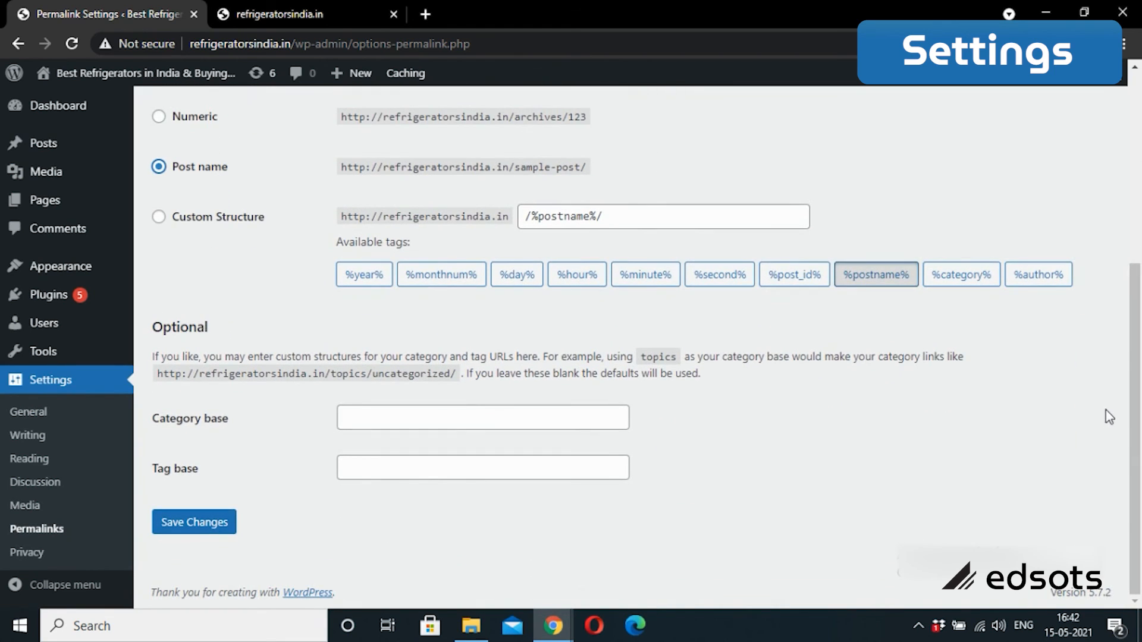
left_click(171, 526)
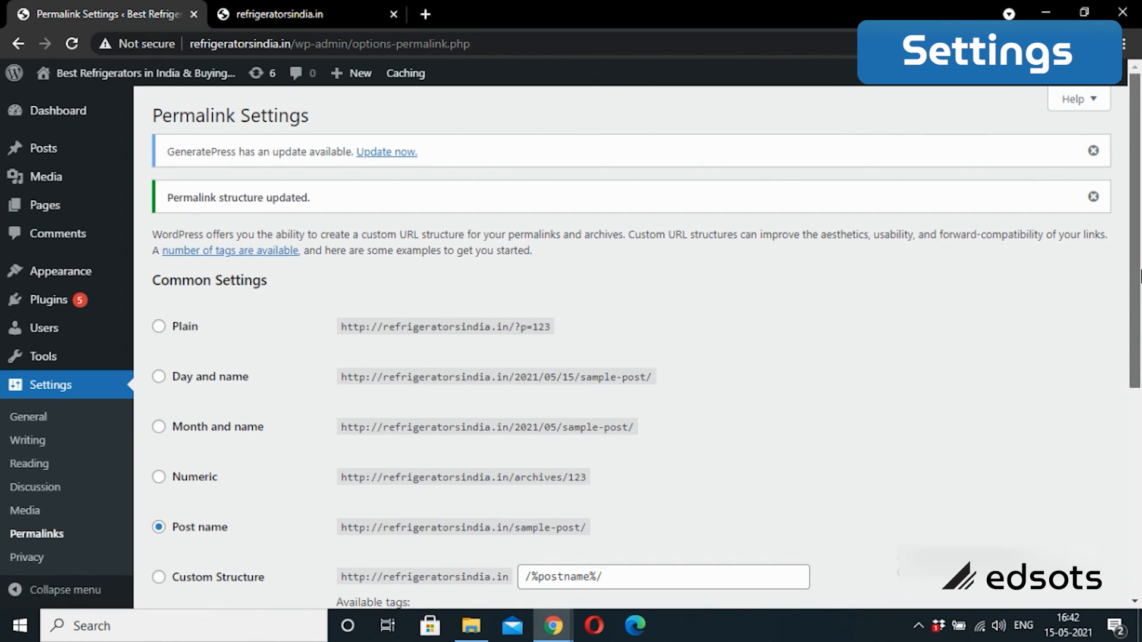
scroll(104, 509, "down", 3)
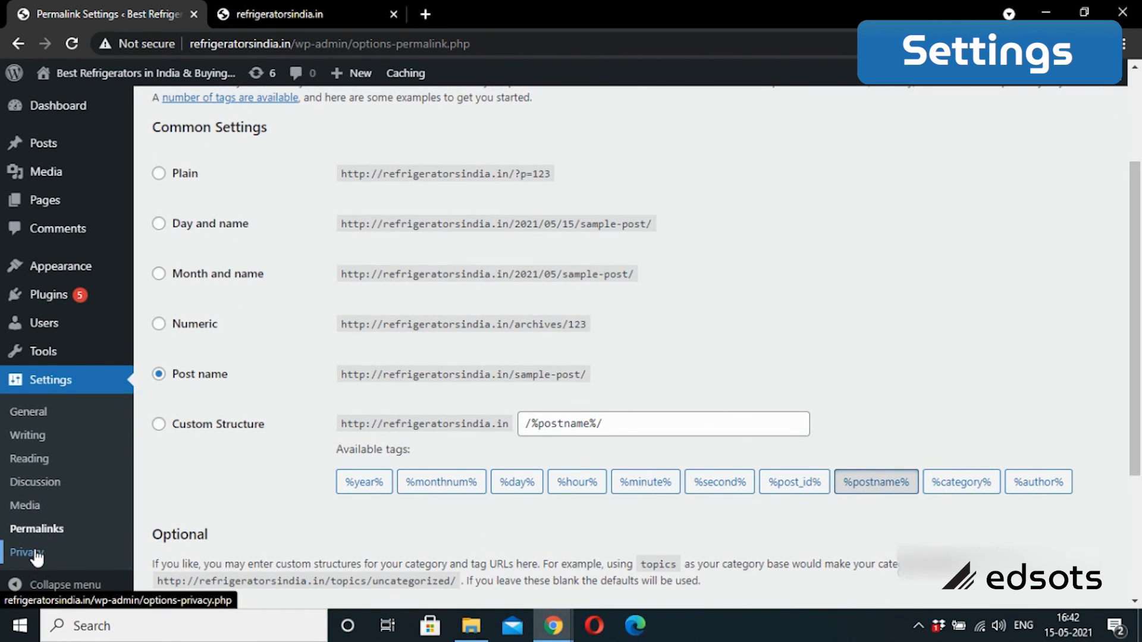
scroll(1140, 217, "down", 3)
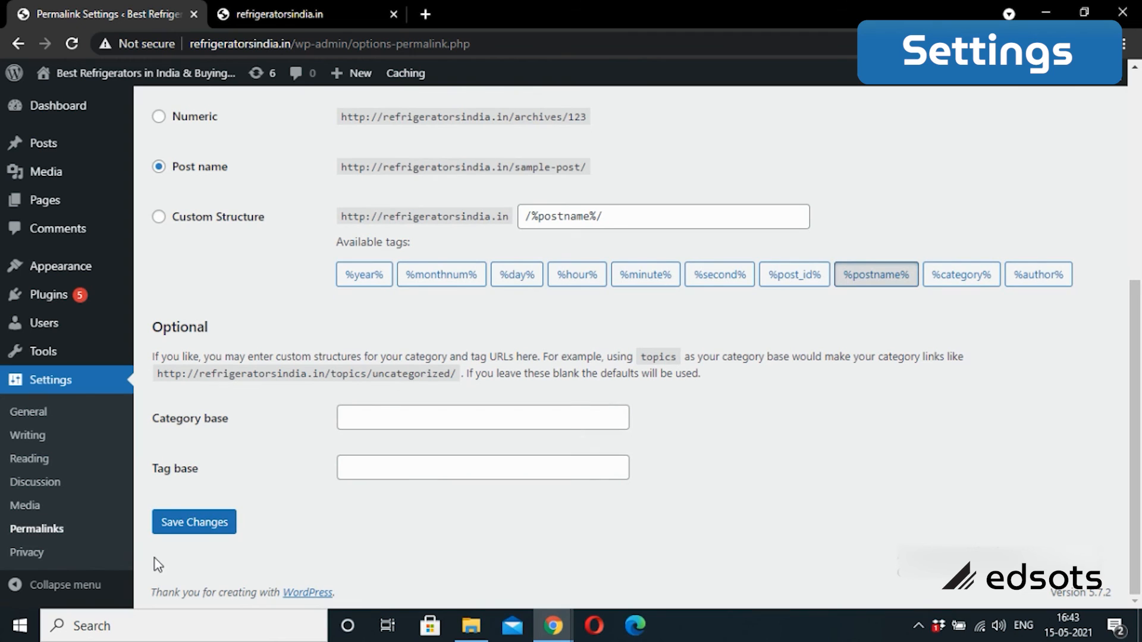